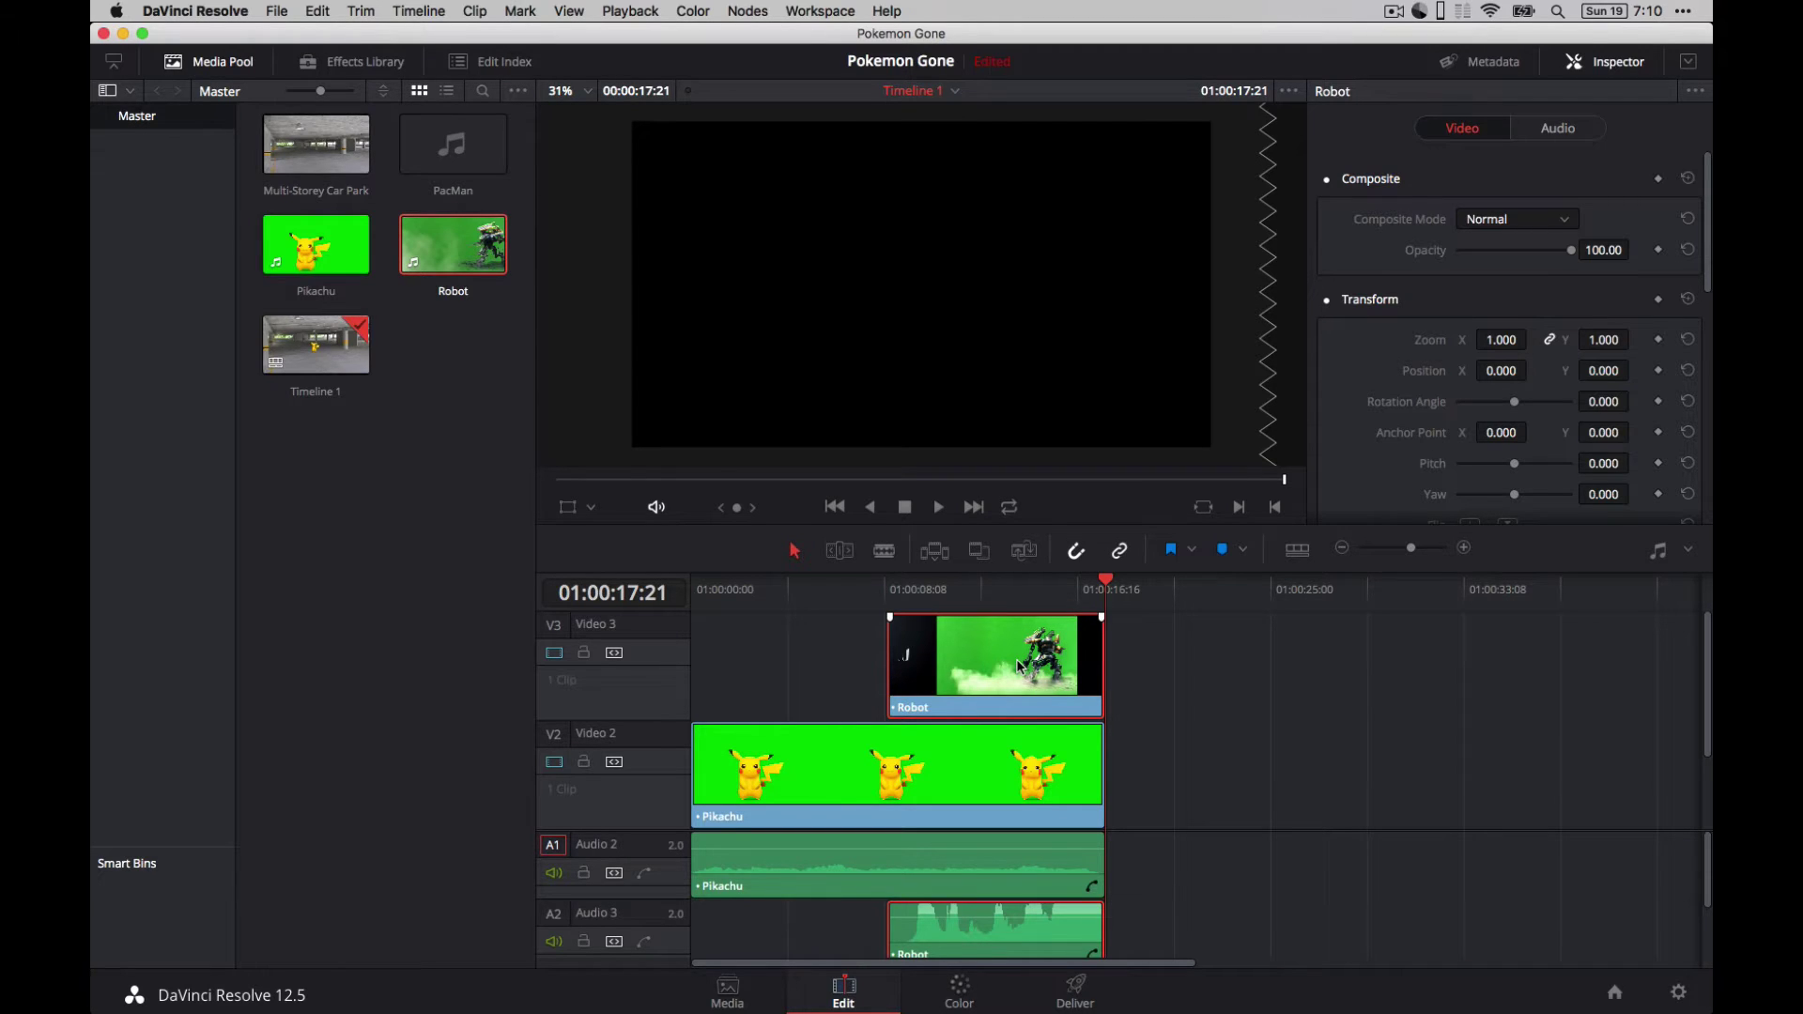
# Nudge the Robot clips earlier, then browse the Effects Library down to Titles (Text, Scroll).
pyautogui.moveTo(997, 670)
pyautogui.mouseDown()
pyautogui.moveTo(878, 669)
pyautogui.moveTo(1165, 662)
pyautogui.moveTo(1221, 757)
pyautogui.moveTo(1268, 757)
pyautogui.moveTo(1236, 757)
pyautogui.moveTo(1185, 689)
pyautogui.moveTo(1008, 686)
pyautogui.mouseUp()
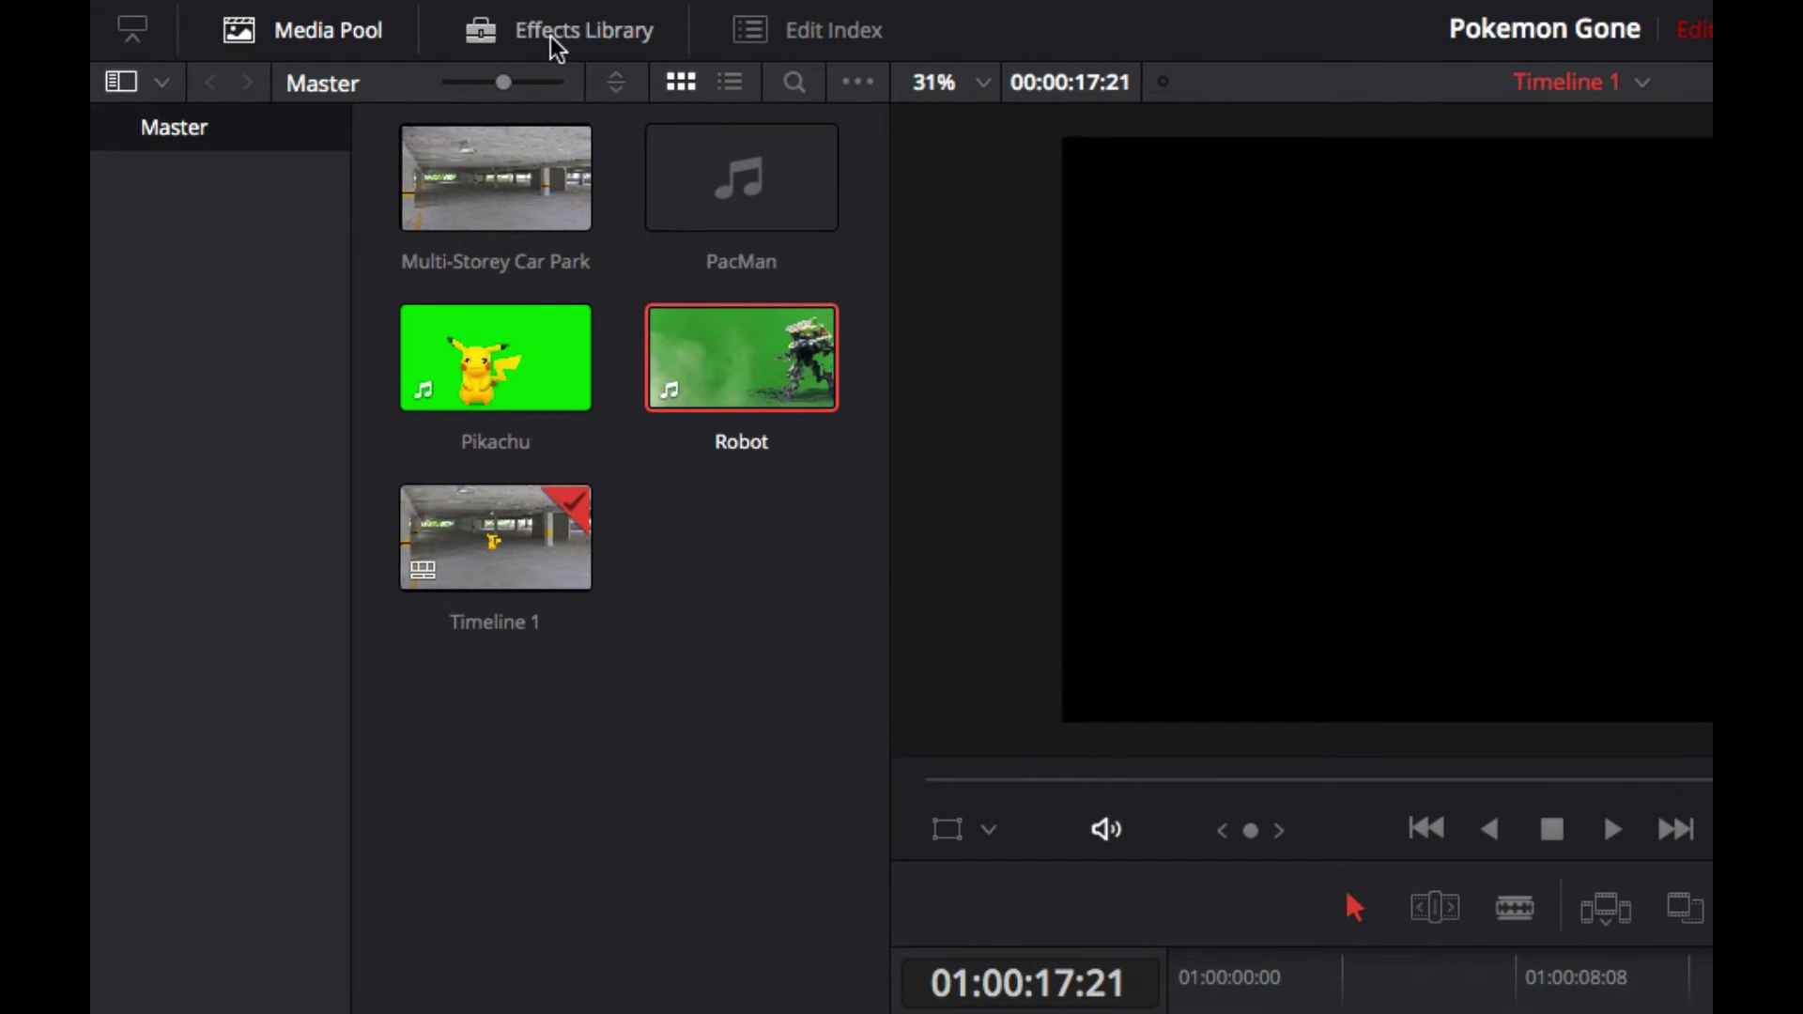
pyautogui.click(558, 47)
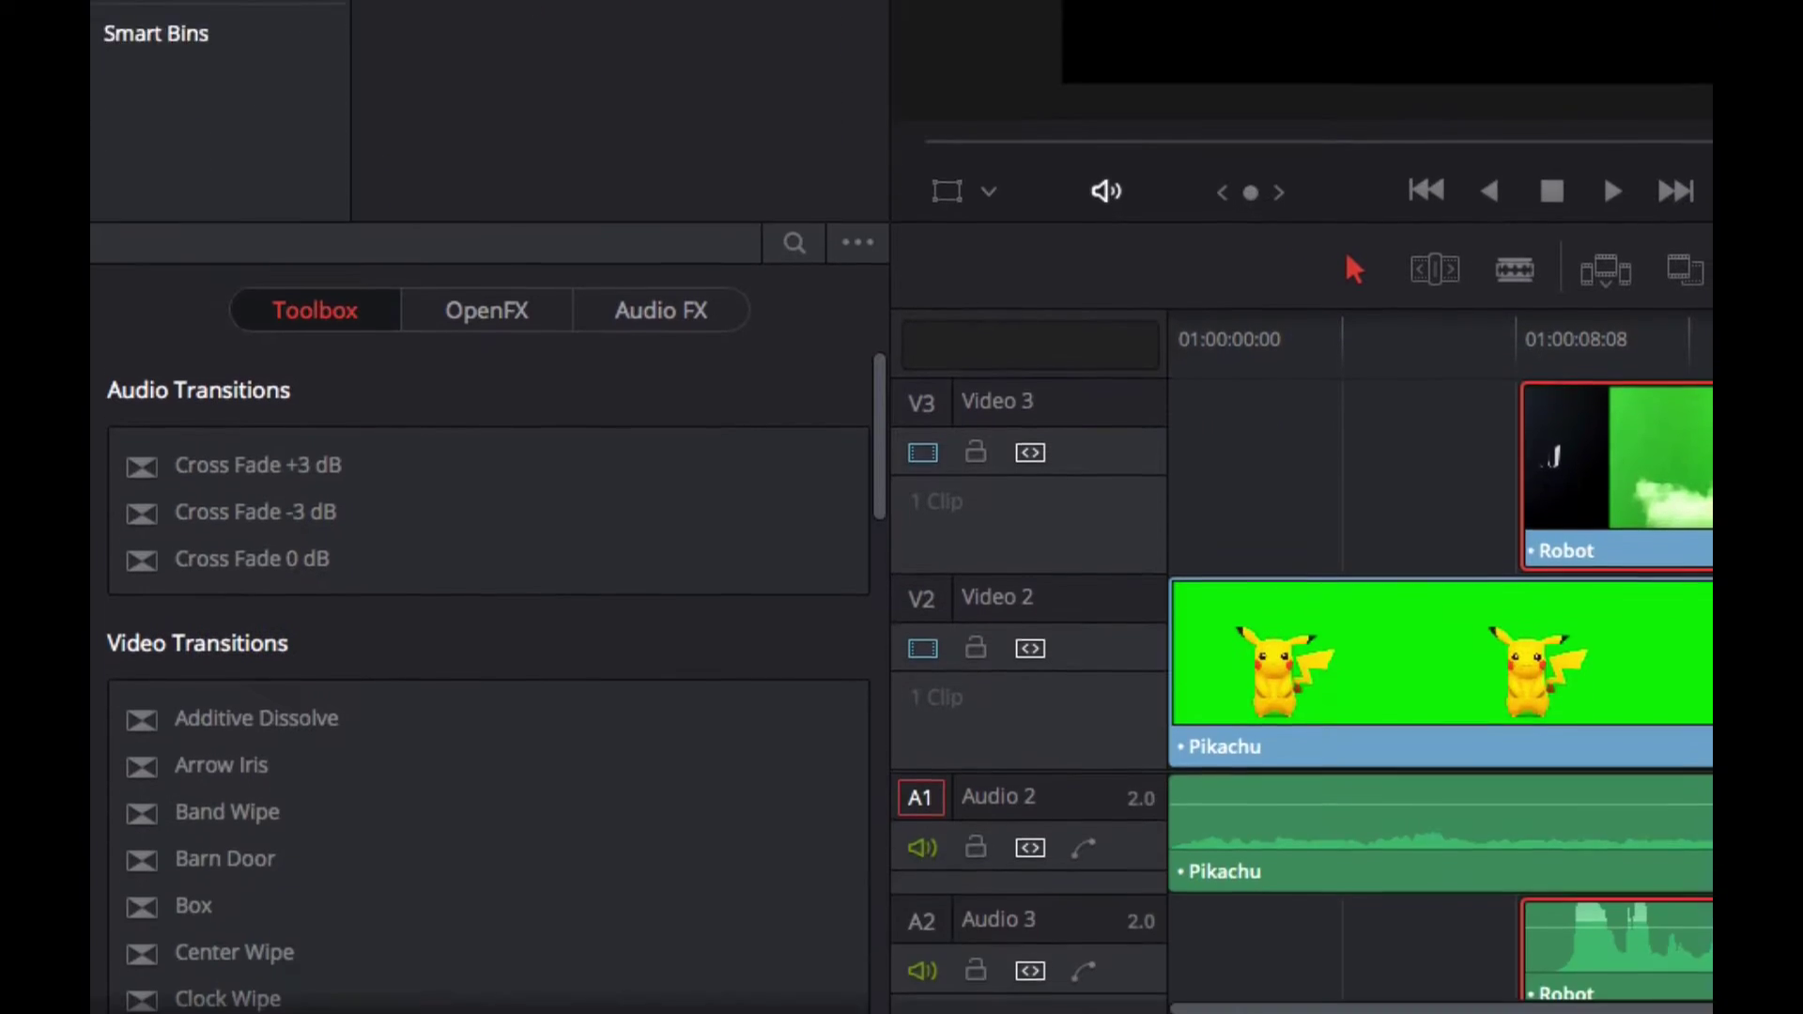
pyautogui.scroll(-10, 465, 491)
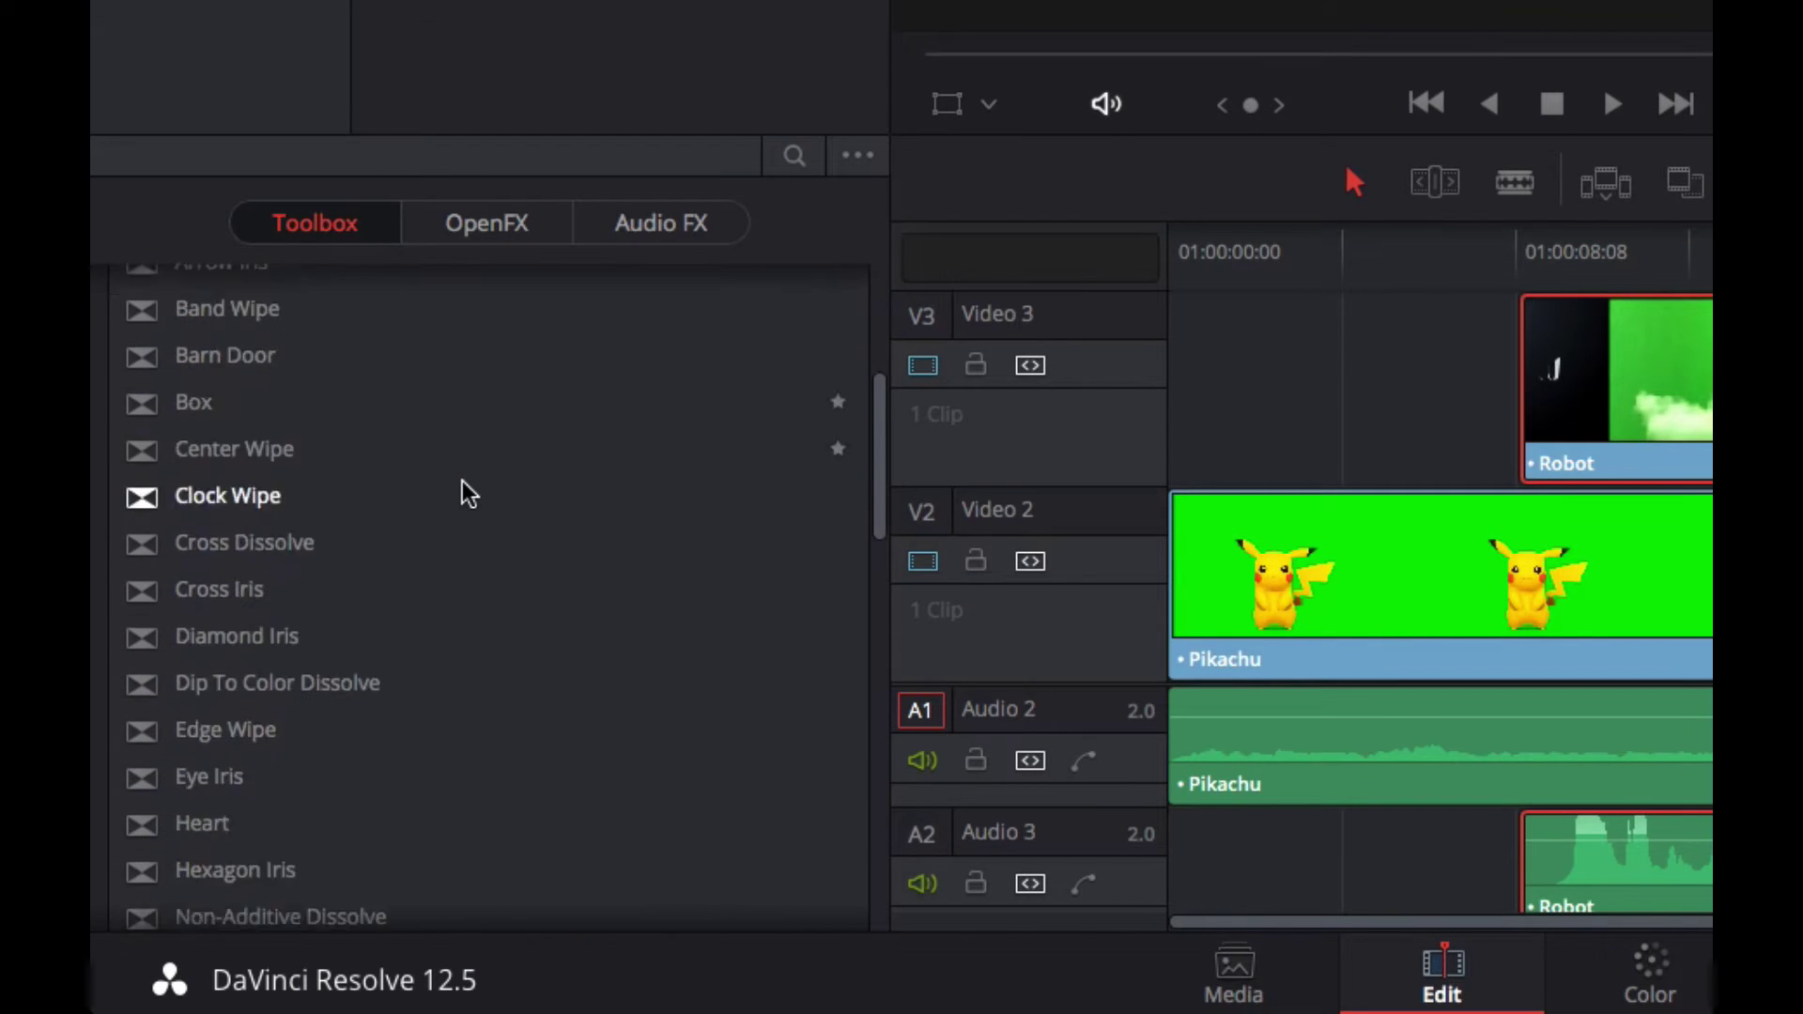
pyautogui.scroll(-10, 465, 491)
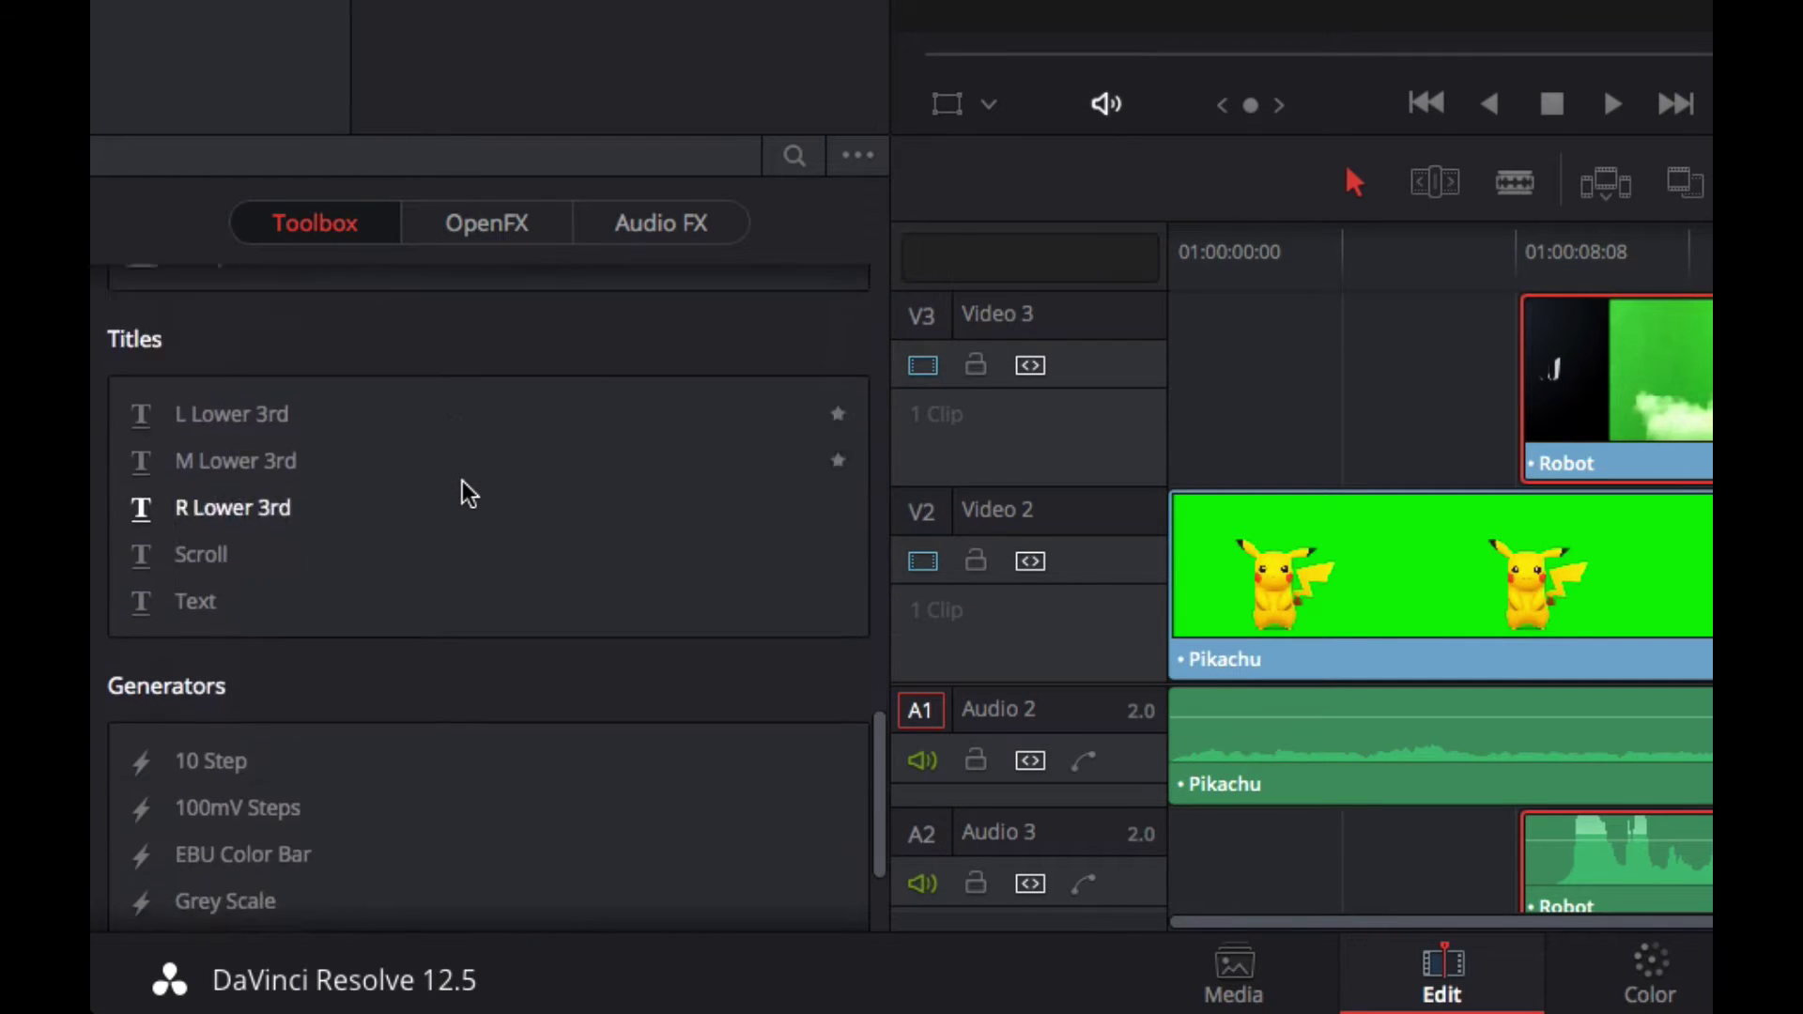
pyautogui.scroll(15, 465, 492)
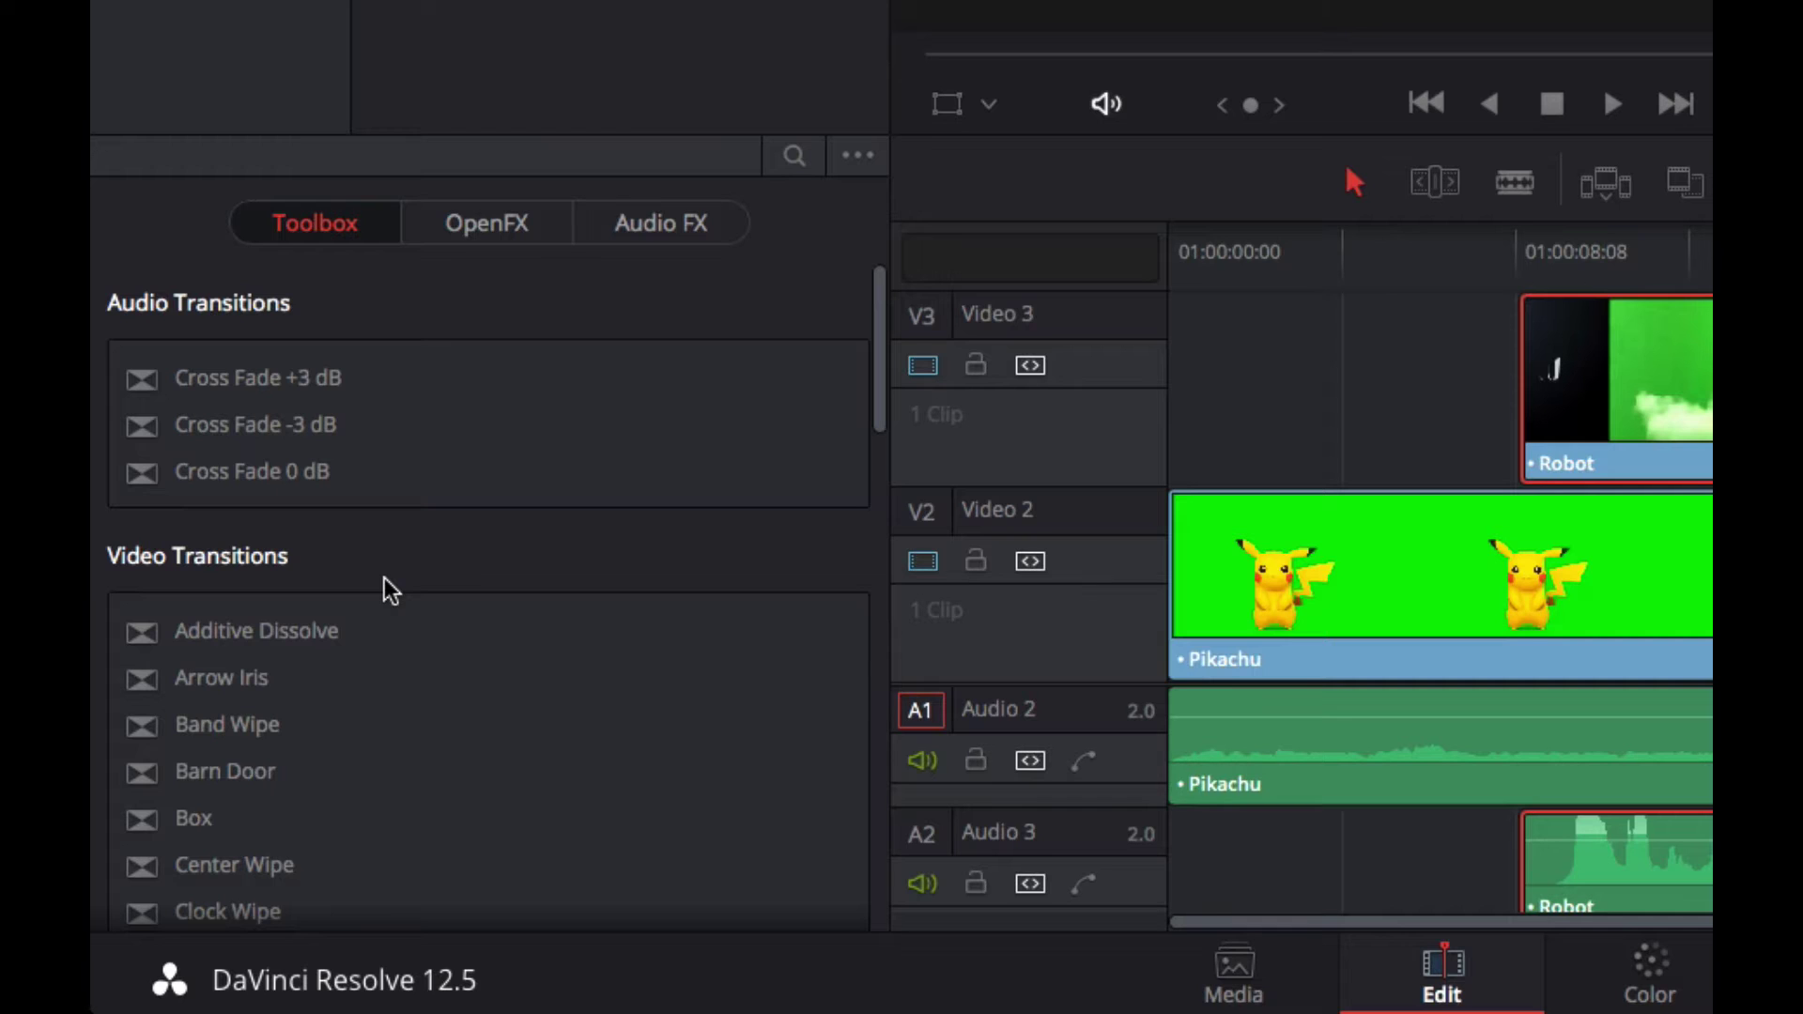
pyautogui.scroll(-4, 364, 637)
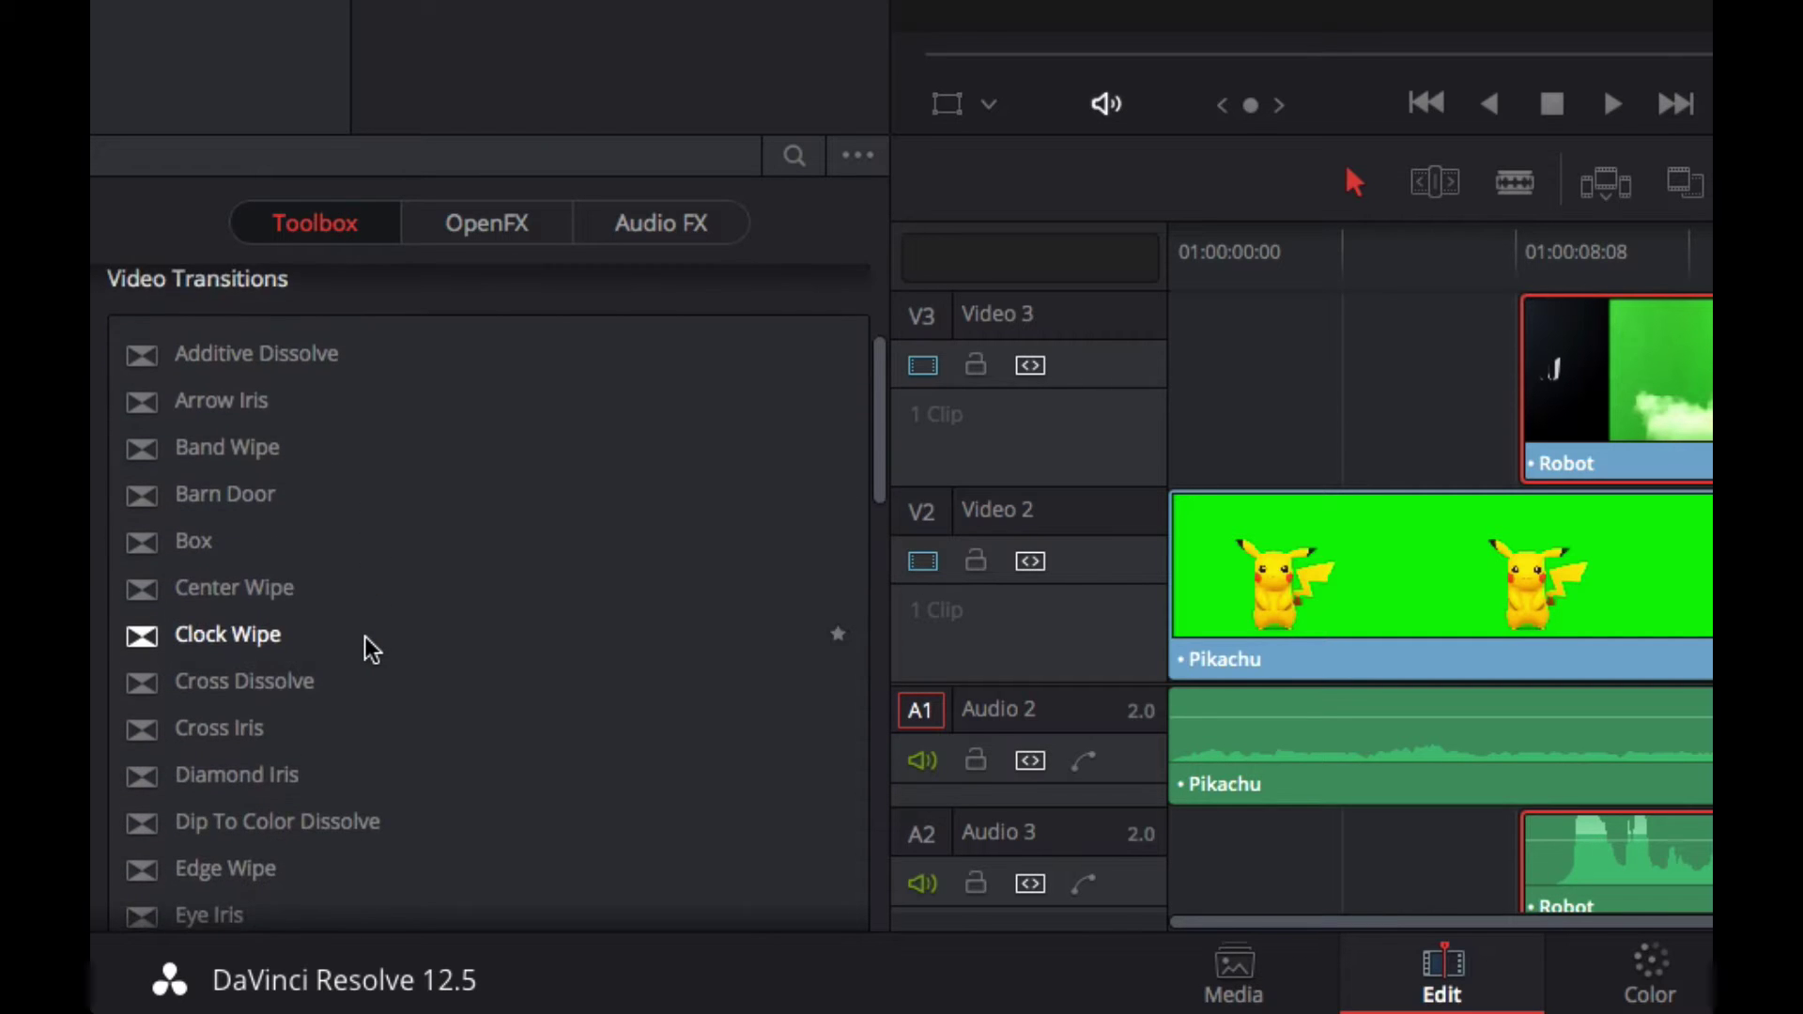
pyautogui.scroll(-1, 365, 637)
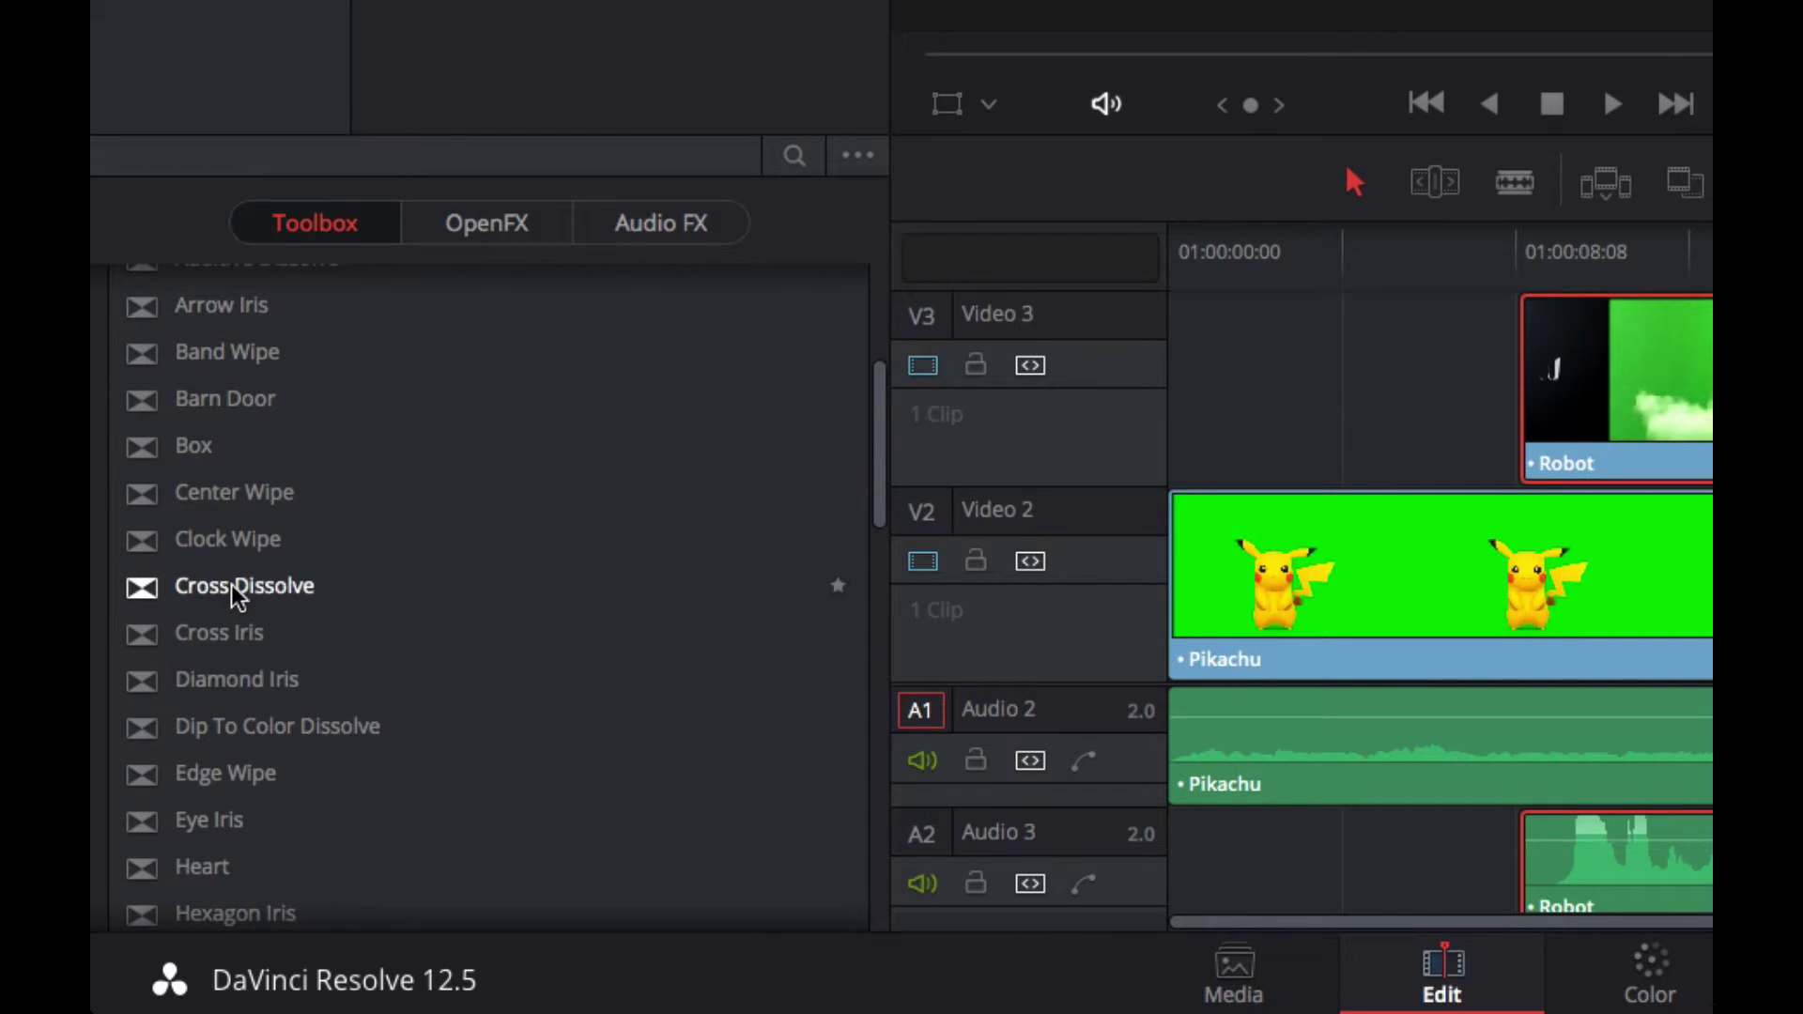
pyautogui.scroll(-8, 432, 495)
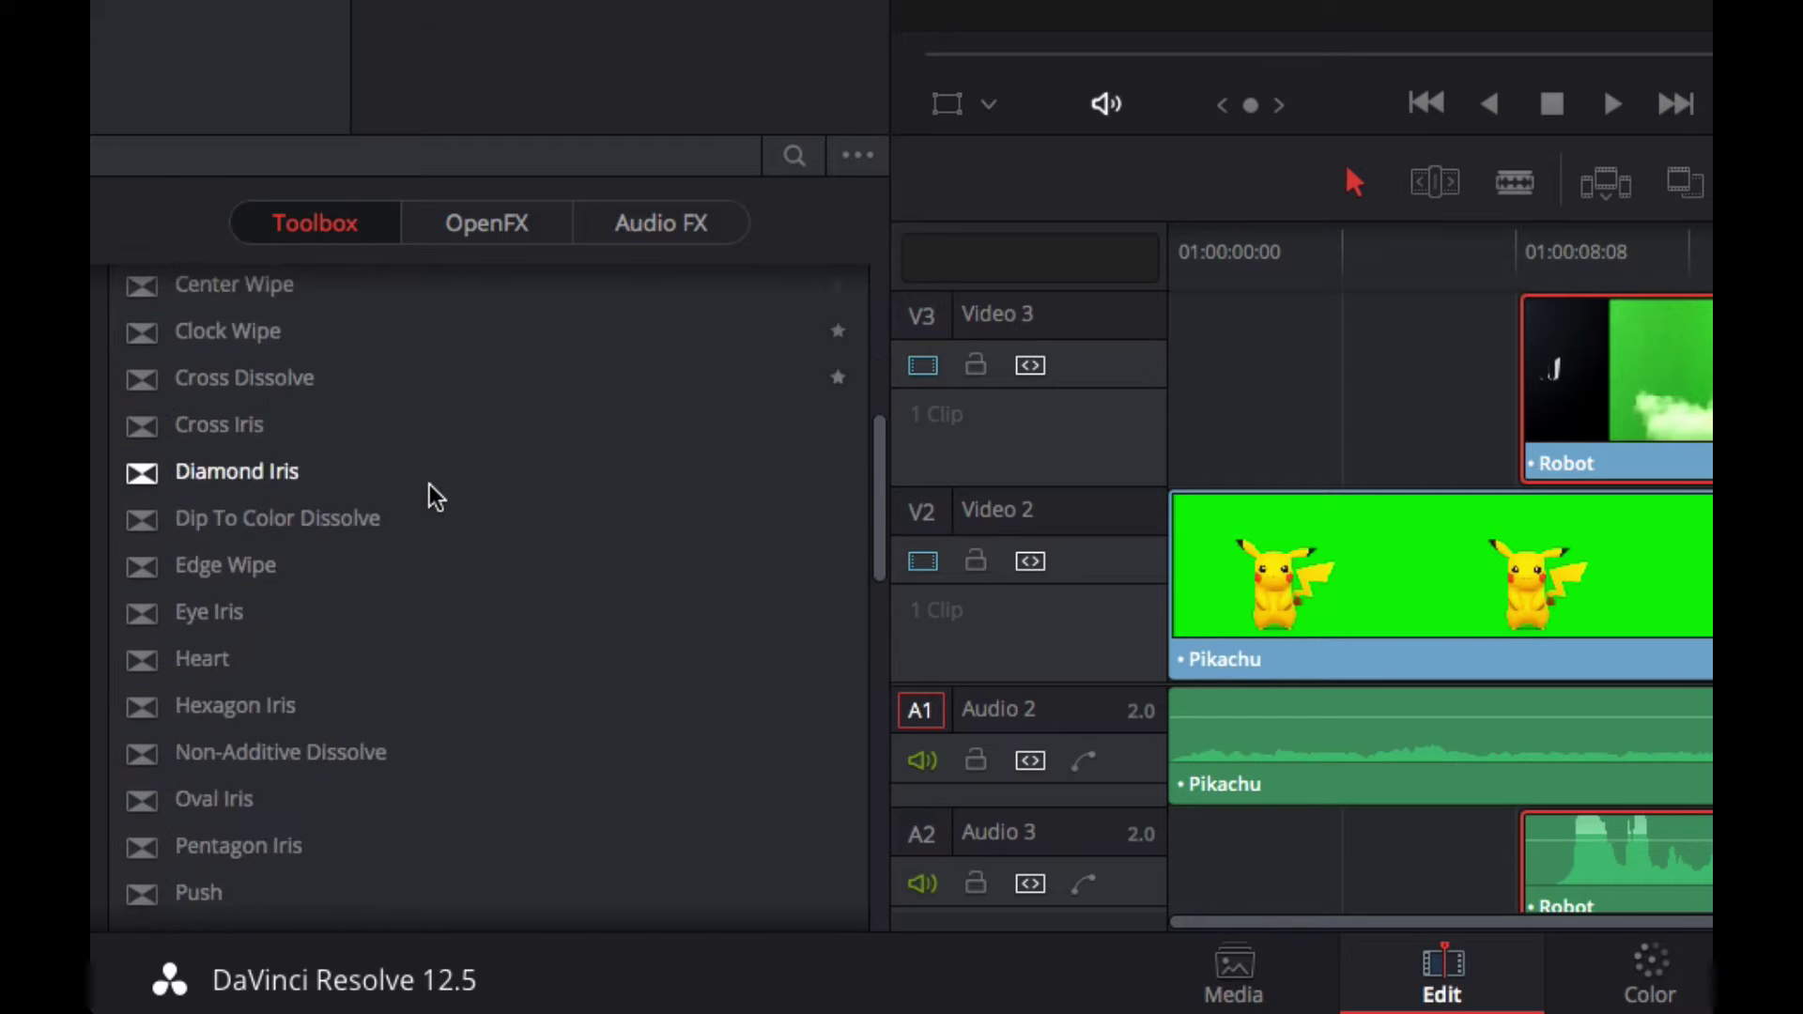
pyautogui.scroll(-8, 434, 496)
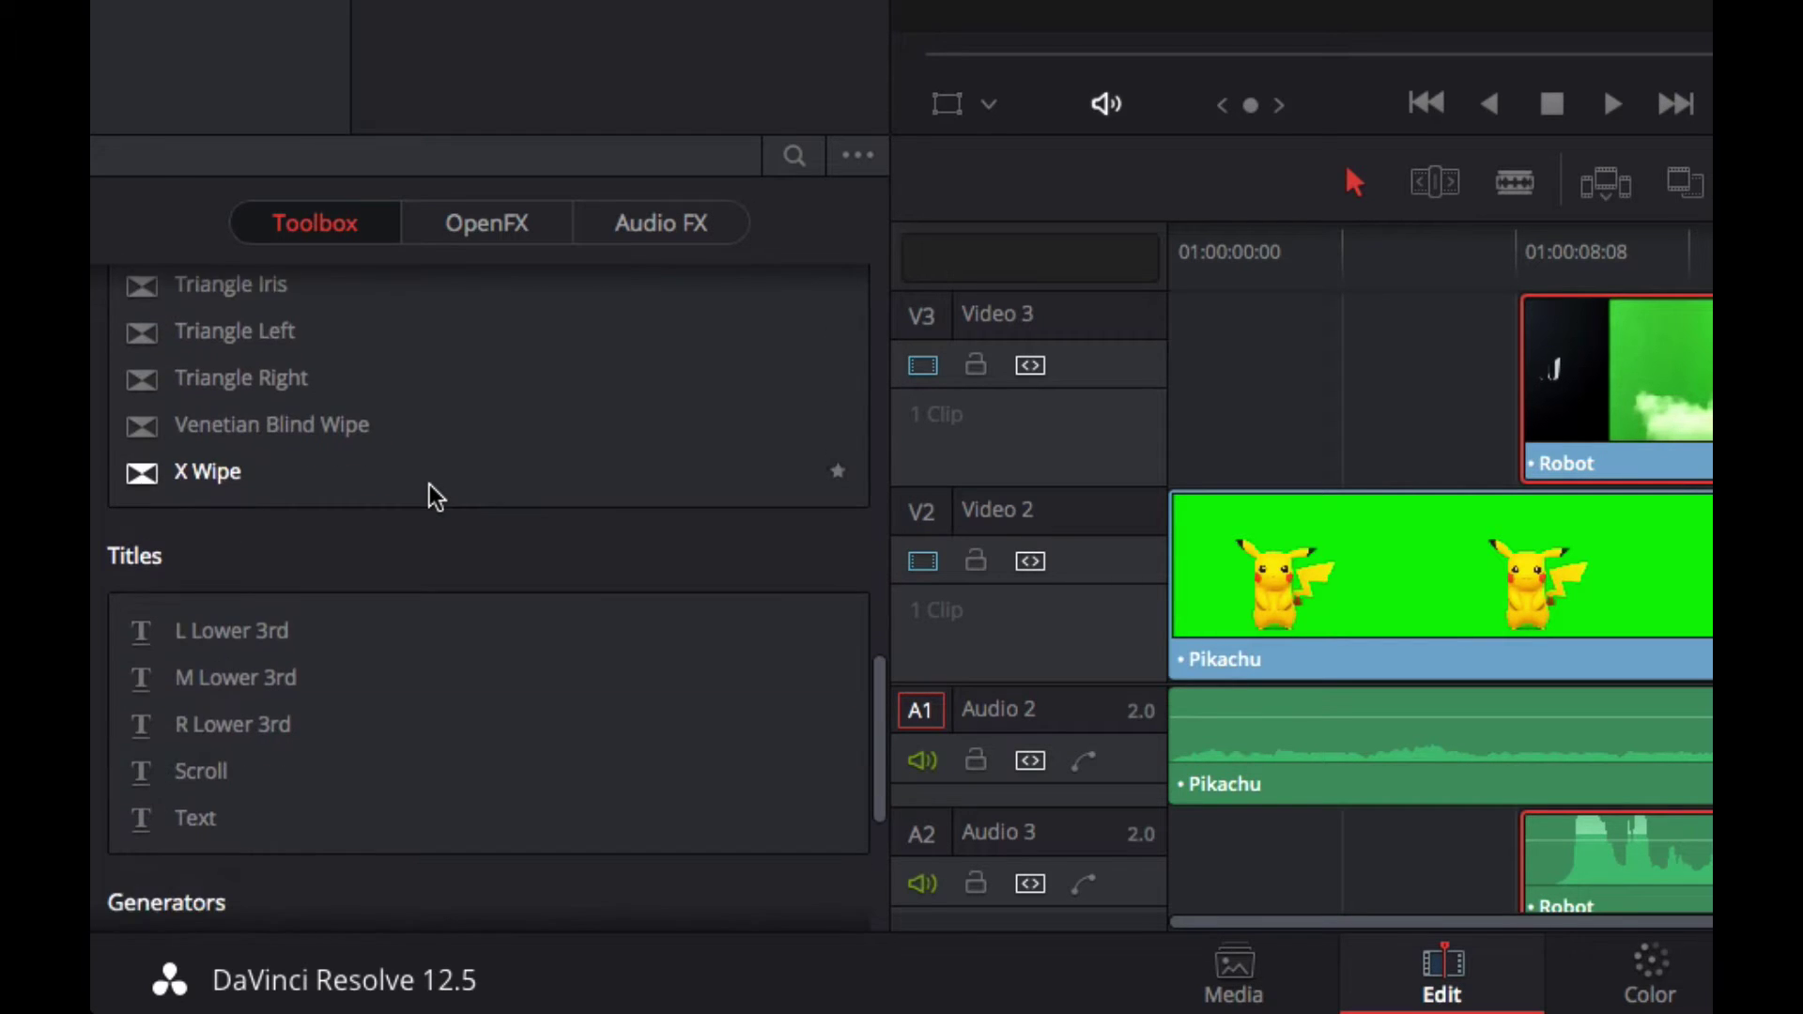
pyautogui.scroll(3, 432, 495)
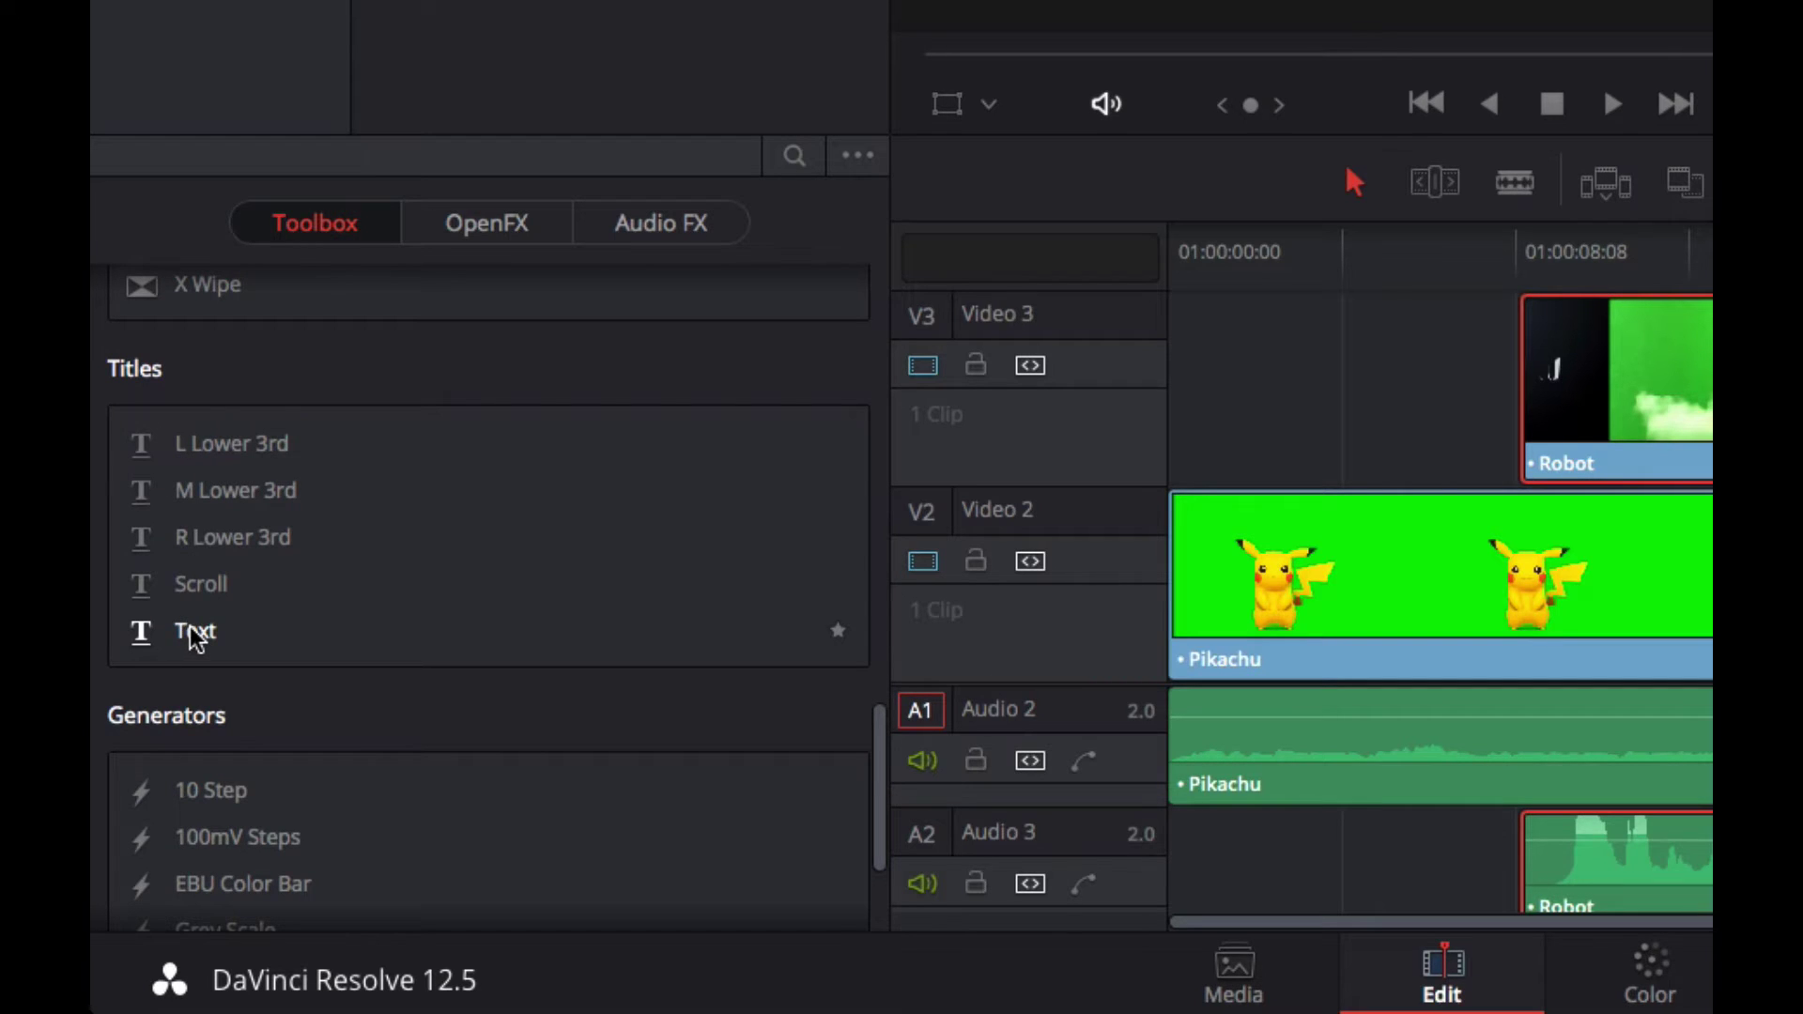
# Drop a Text title at the start of Video 3 and select it to show its settings.
pyautogui.moveTo(193, 637); pyautogui.dragTo(1191, 451)
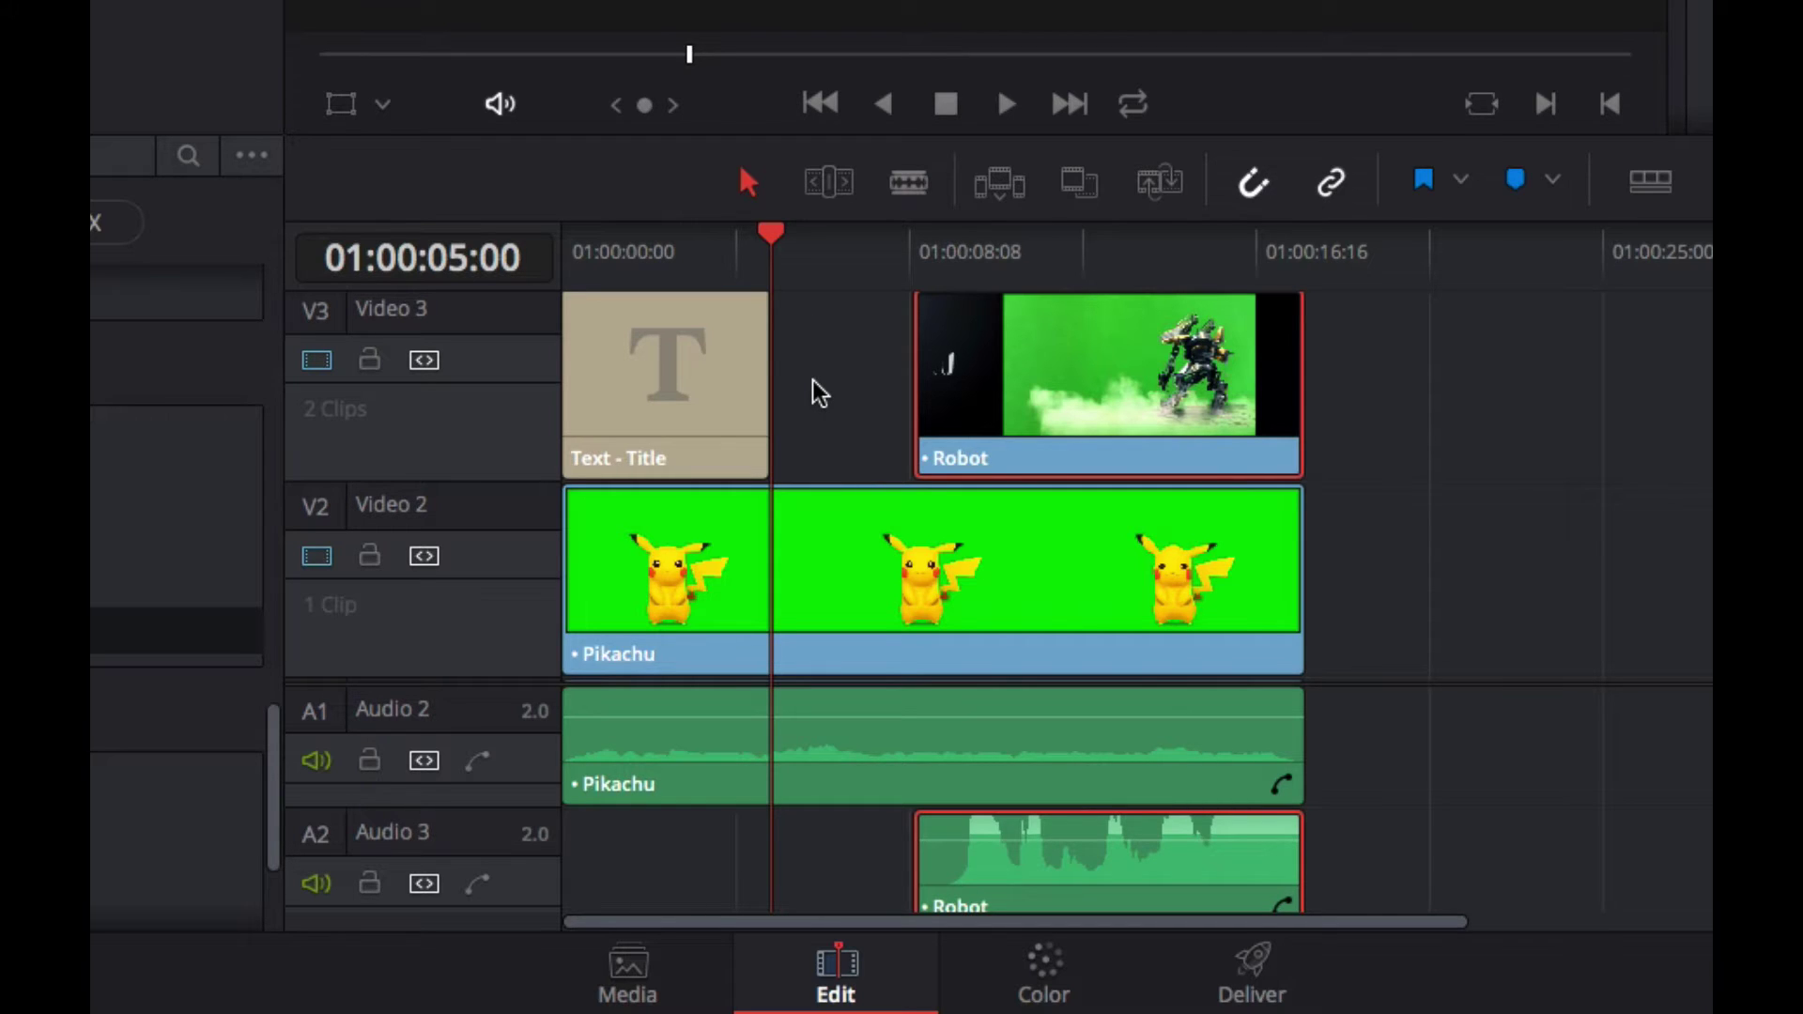
pyautogui.scroll(-3, 664, 382)
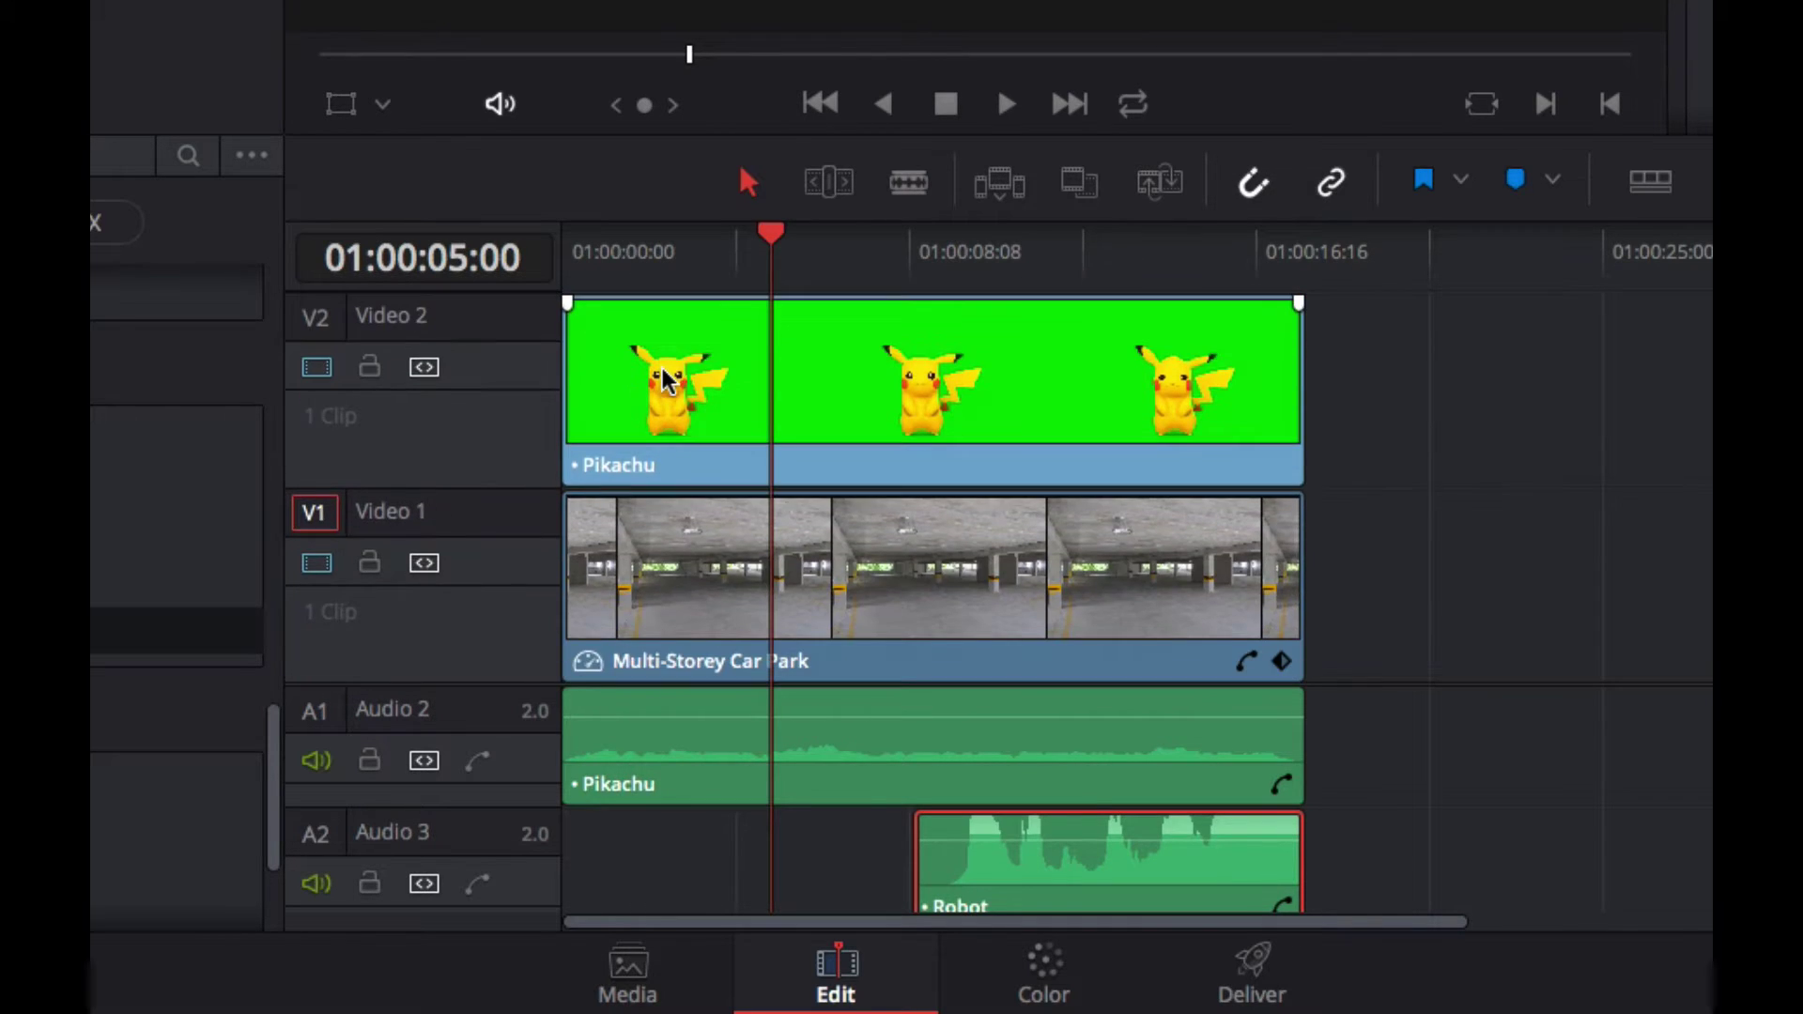
pyautogui.scroll(3, 672, 380)
pyautogui.click(667, 390)
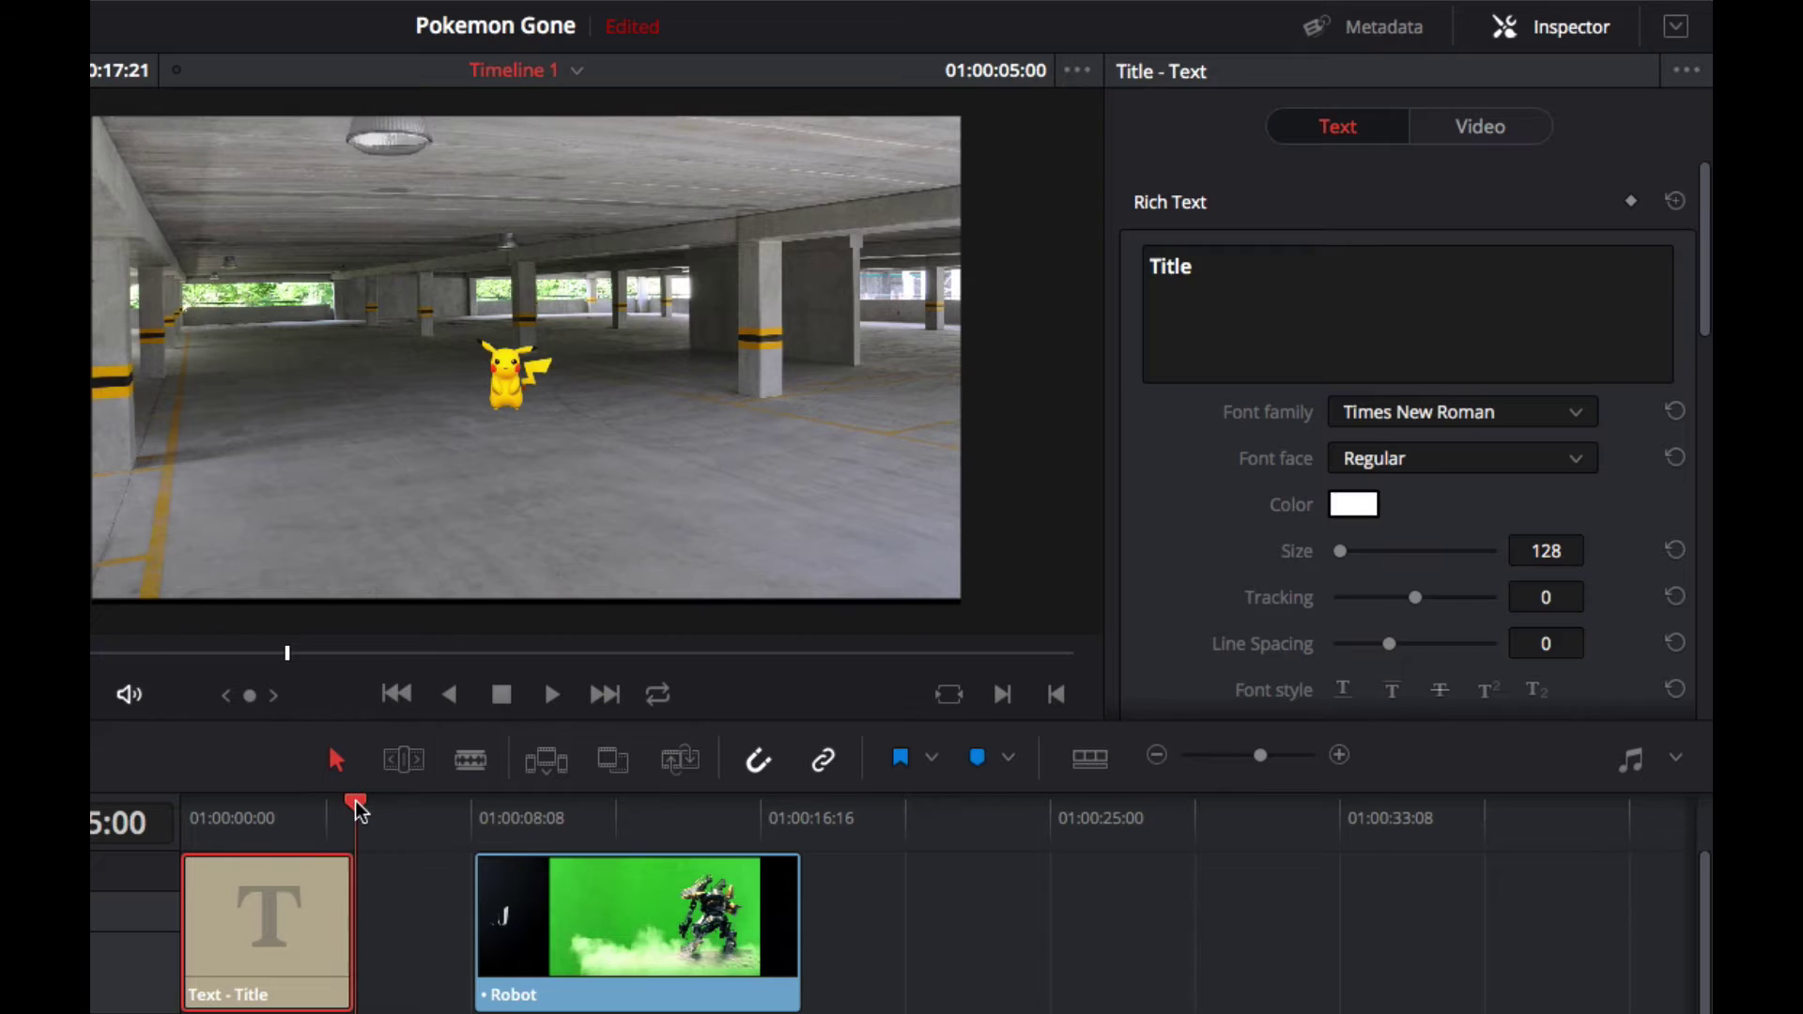
# Park the playhead at 01:00:02:09 and move the 'Title' text down below Pikachu.
pyautogui.moveTo(357, 808); pyautogui.dragTo(264, 809)
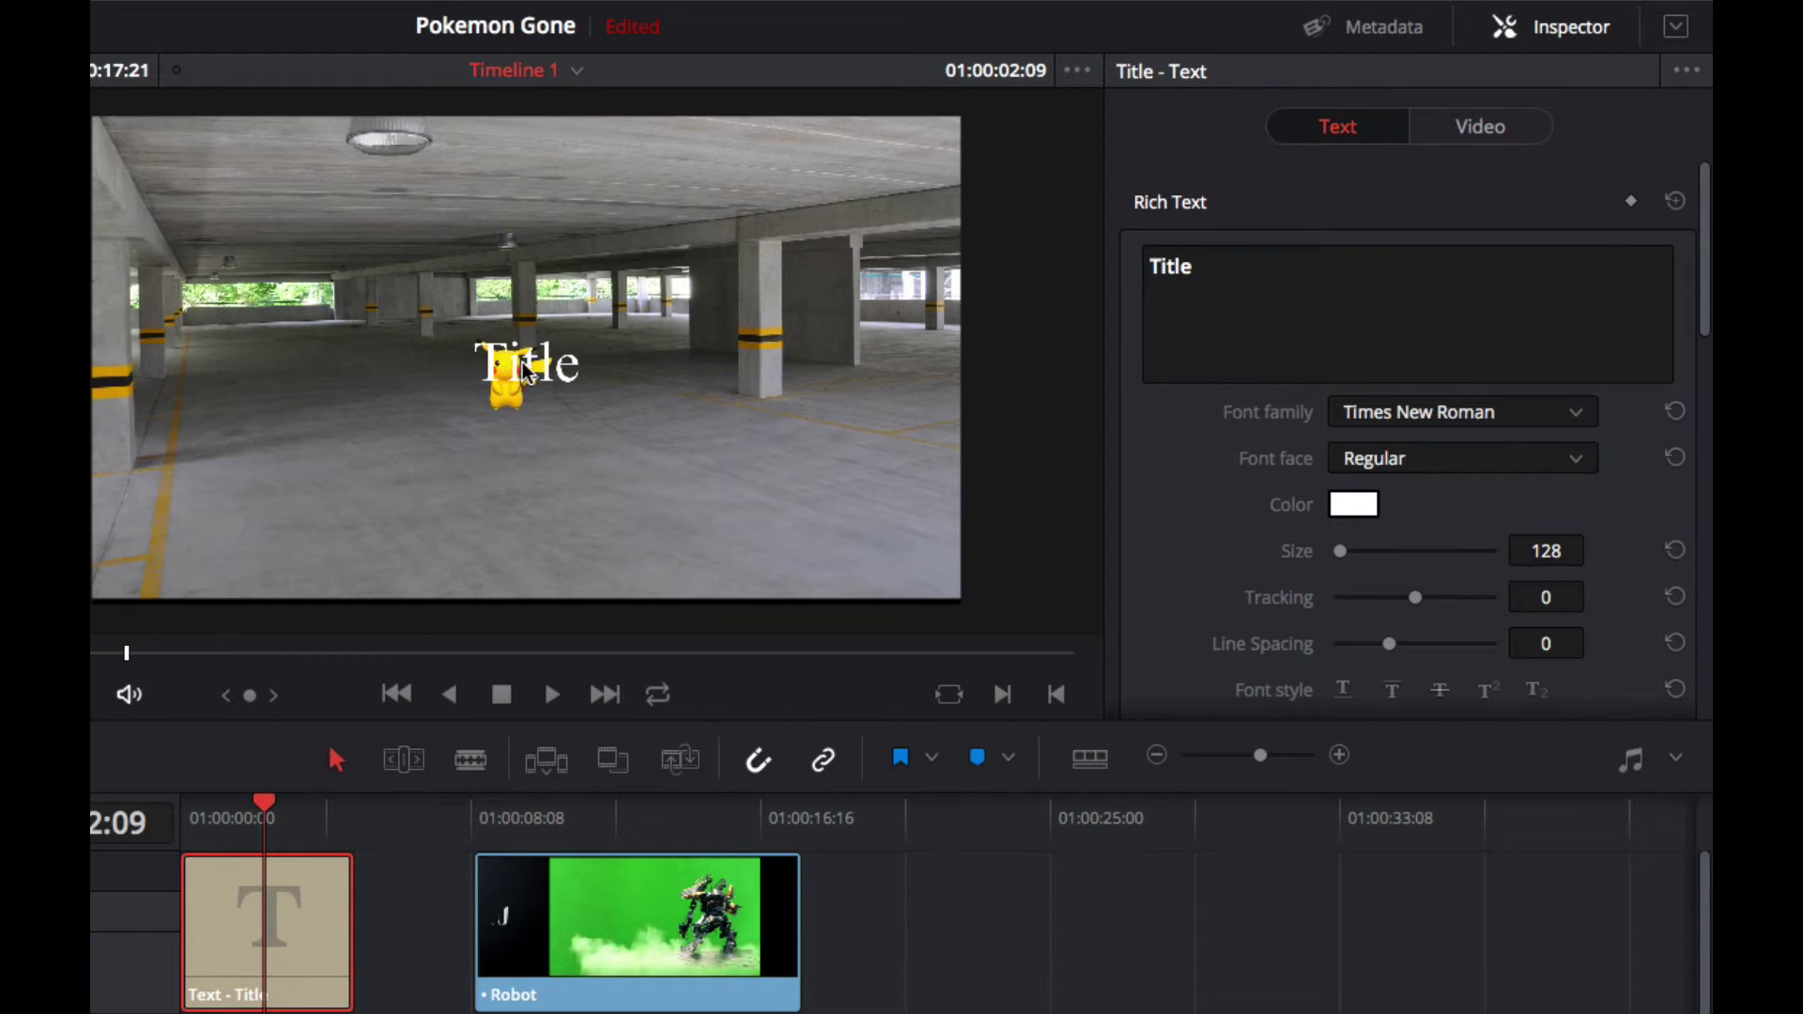
pyautogui.moveTo(528, 371); pyautogui.dragTo(522, 510)
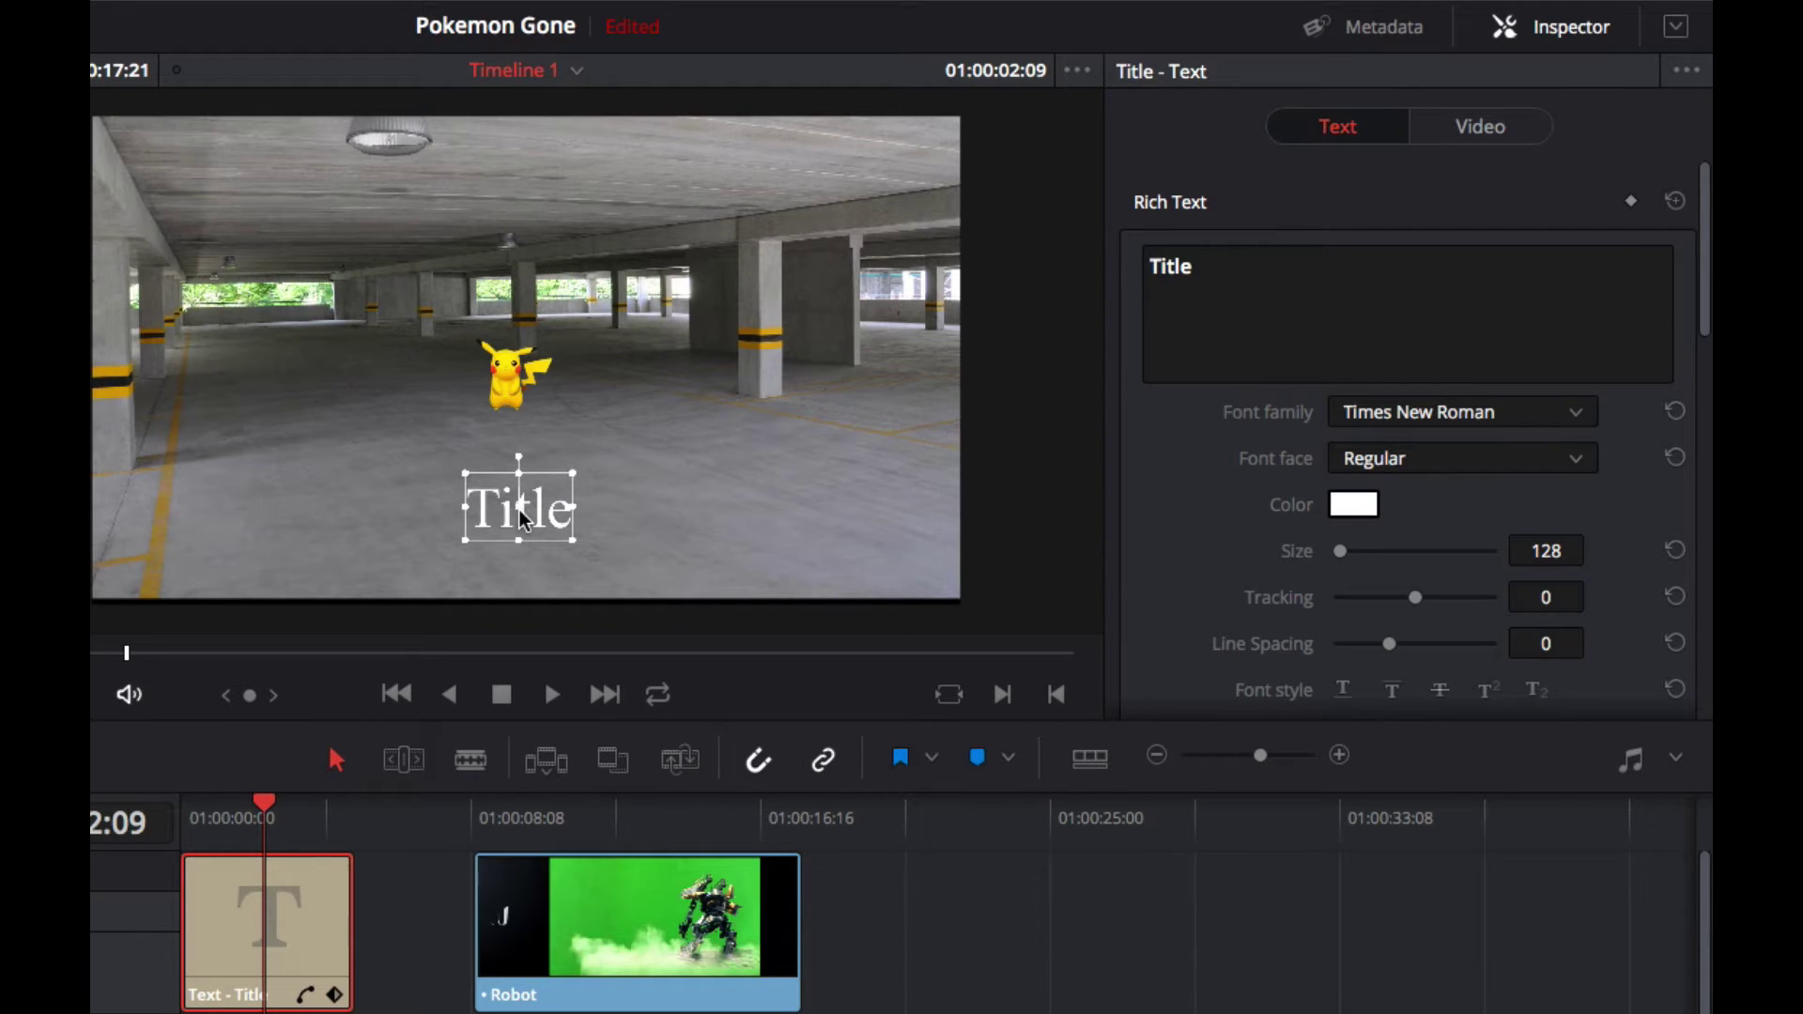
# Change the title to 'Pokemon Gone' in American Typewriter, size 224, nudged slightly right.
pyautogui.click(1578, 416)
pyautogui.scroll(20, 1445, 580)
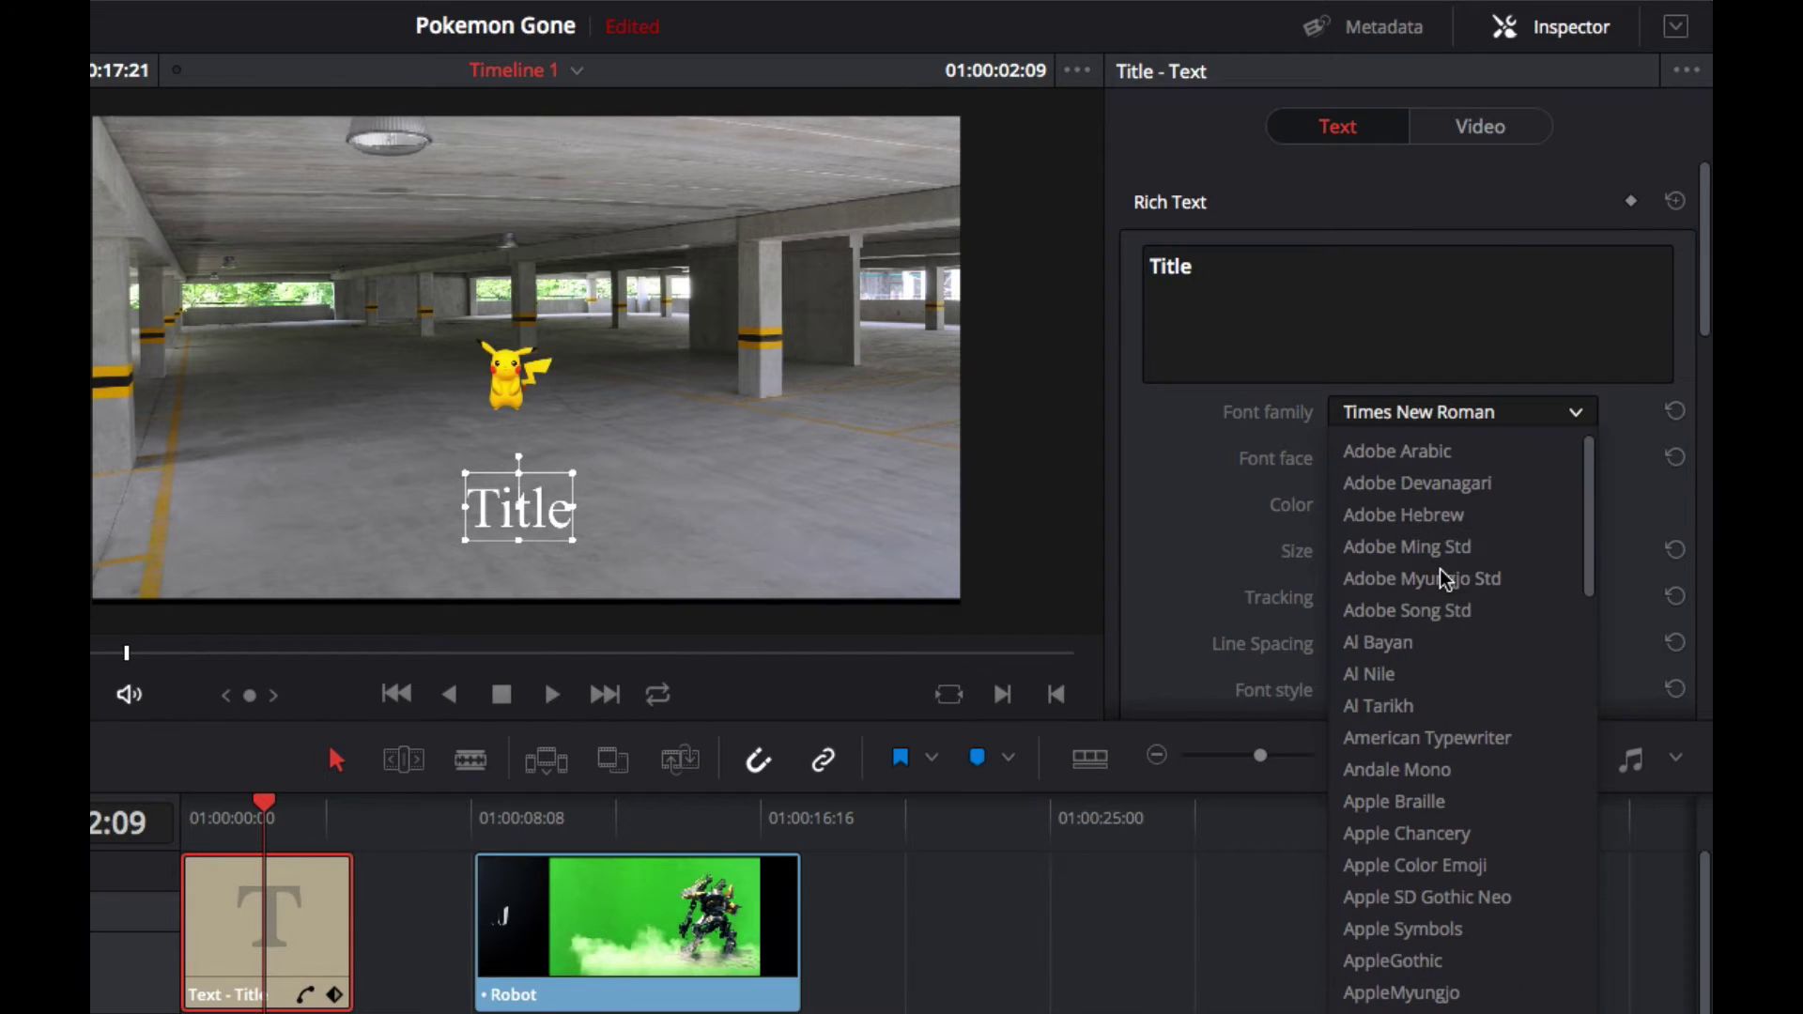
pyautogui.click(1451, 738)
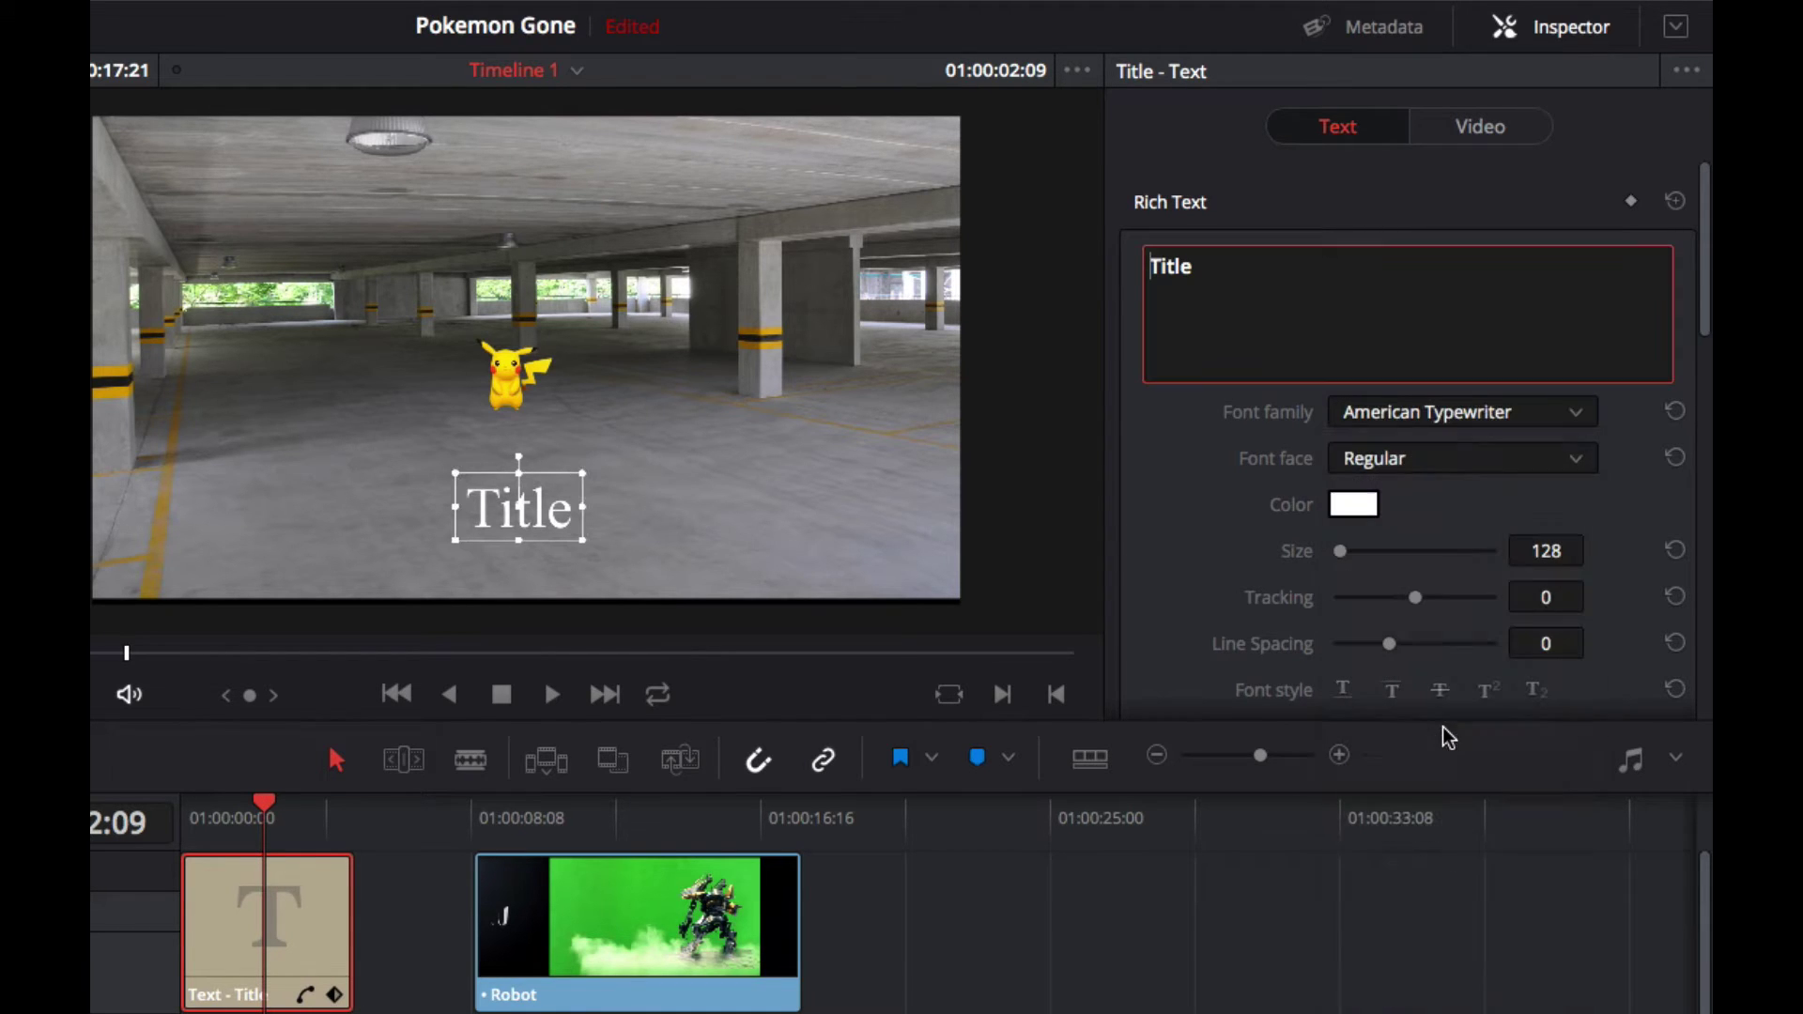
pyautogui.moveTo(1247, 268); pyautogui.dragTo(1118, 269)
pyautogui.write('Po')
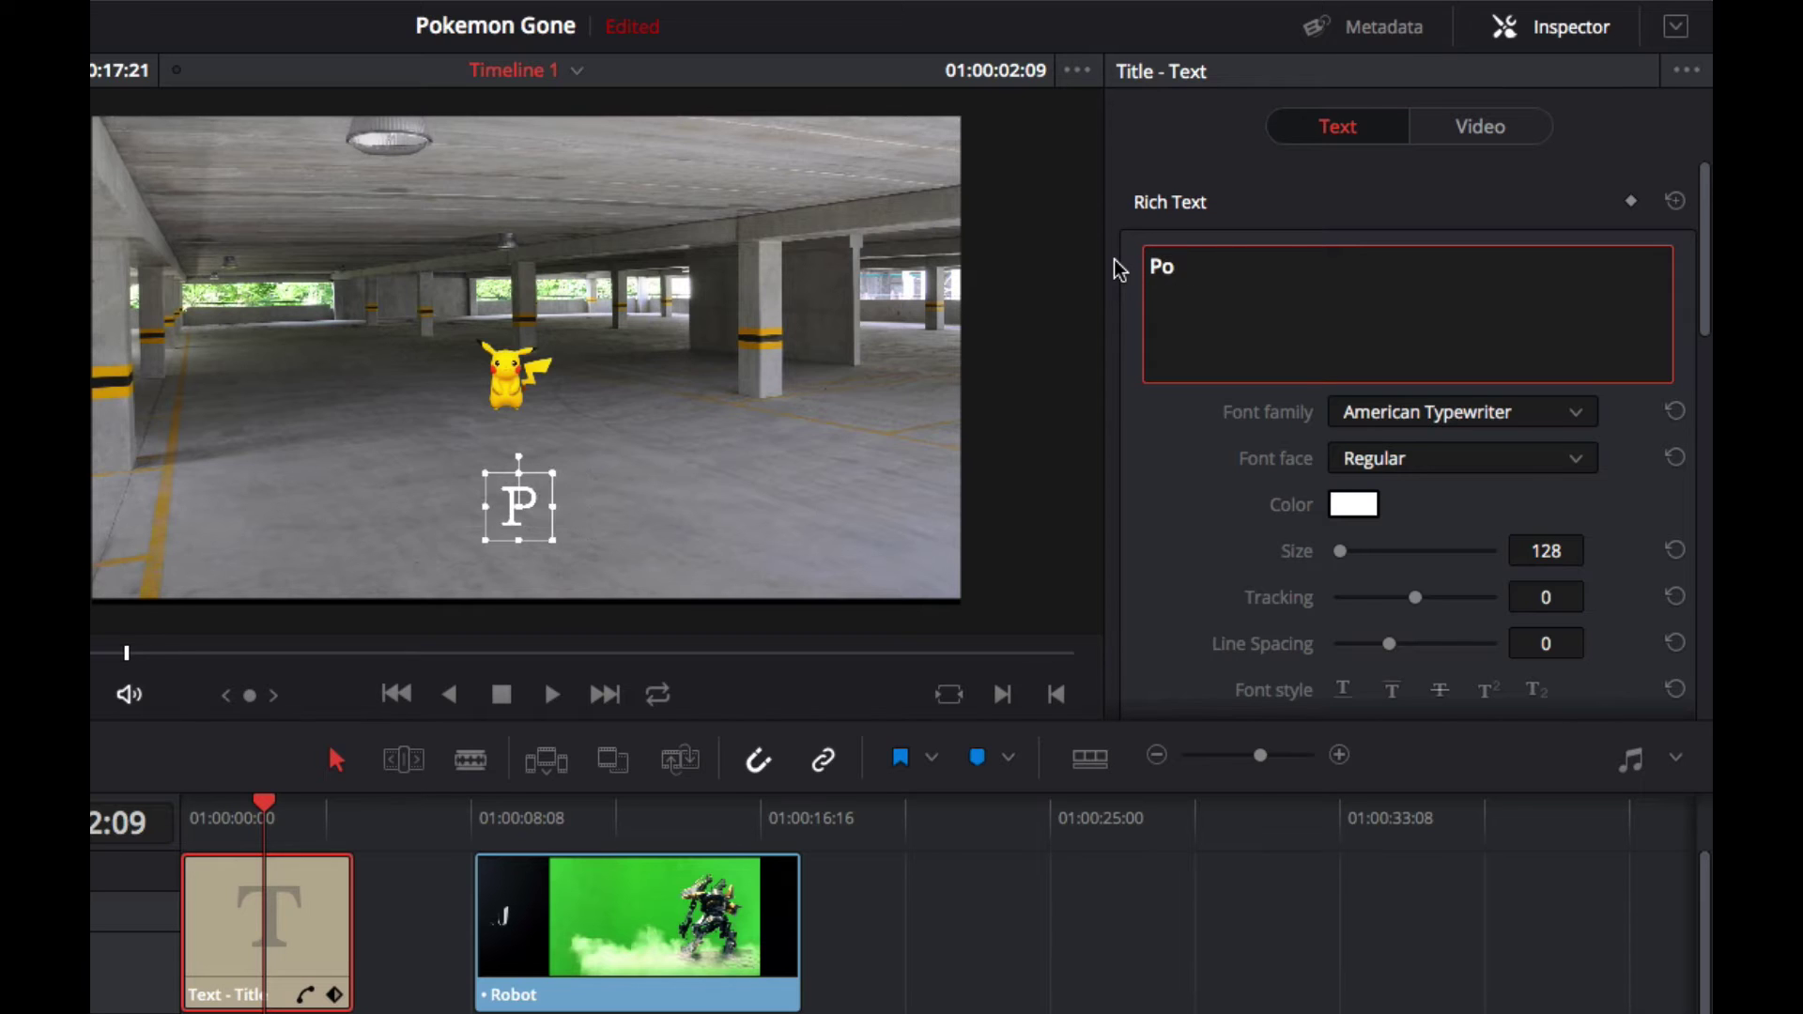
pyautogui.write('kemon Gone')
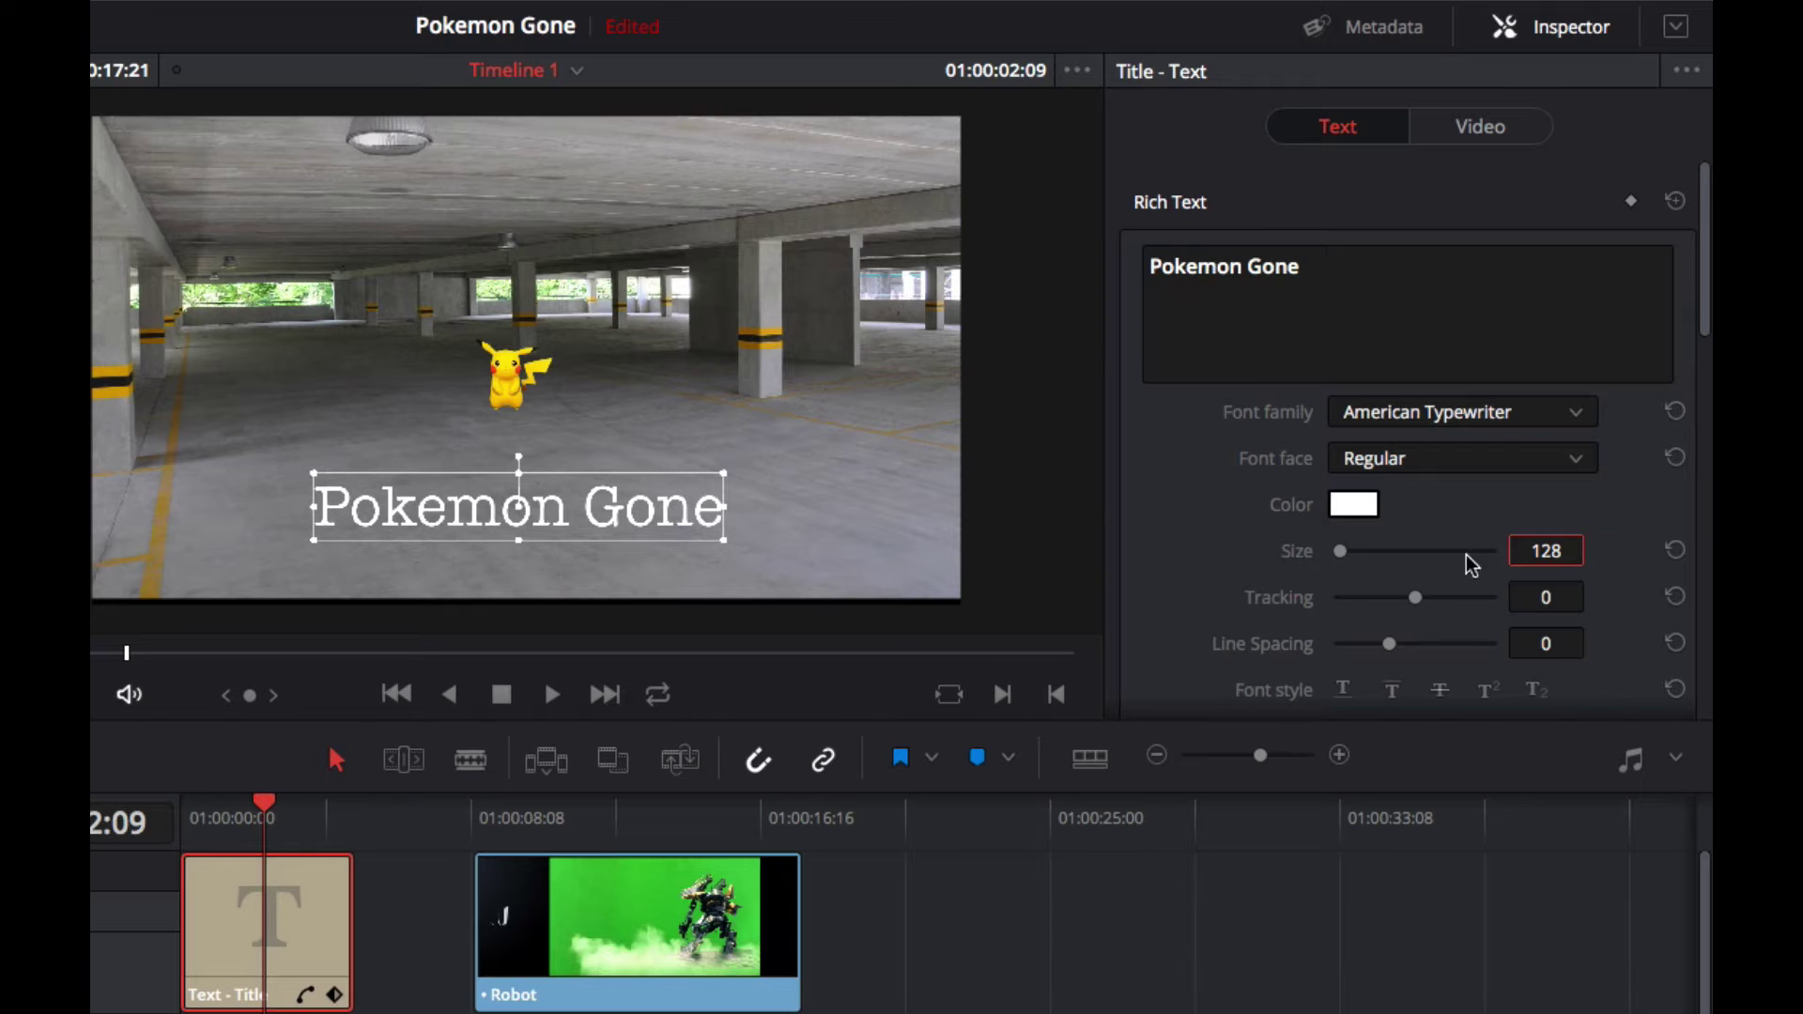
pyautogui.moveTo(1345, 556); pyautogui.dragTo(1349, 561)
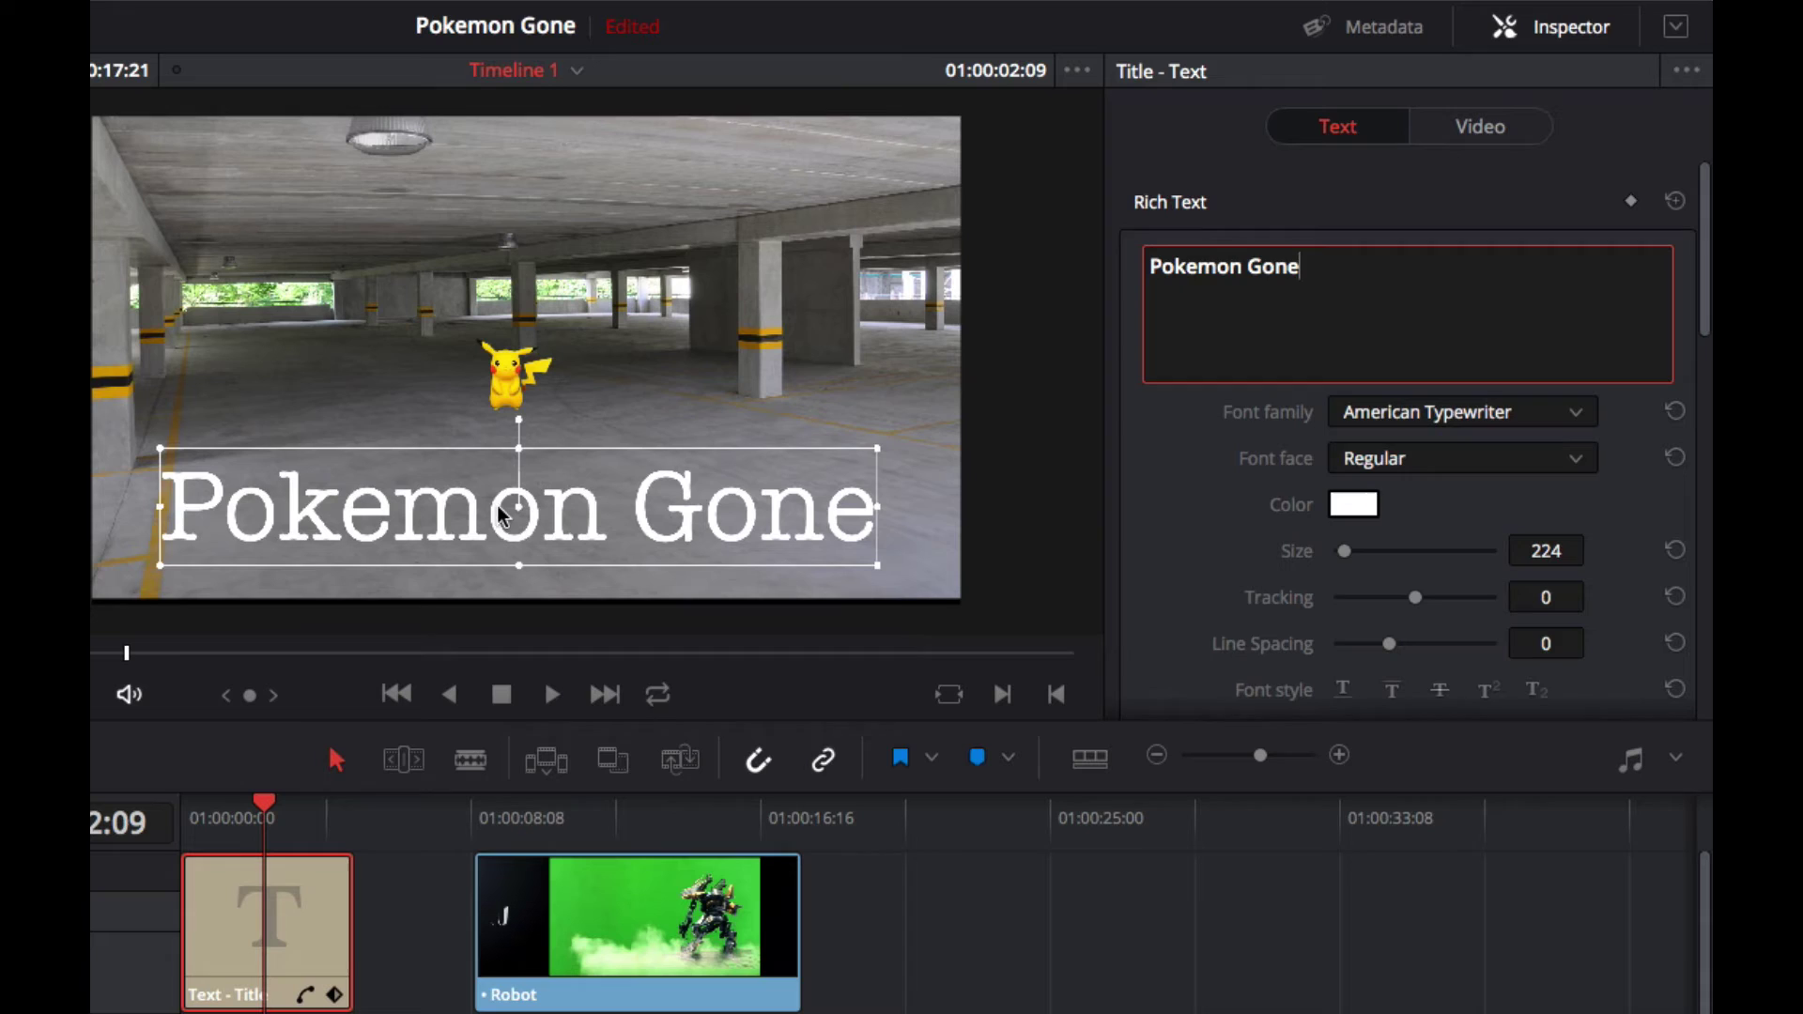
pyautogui.moveTo(500, 514); pyautogui.dragTo(508, 508)
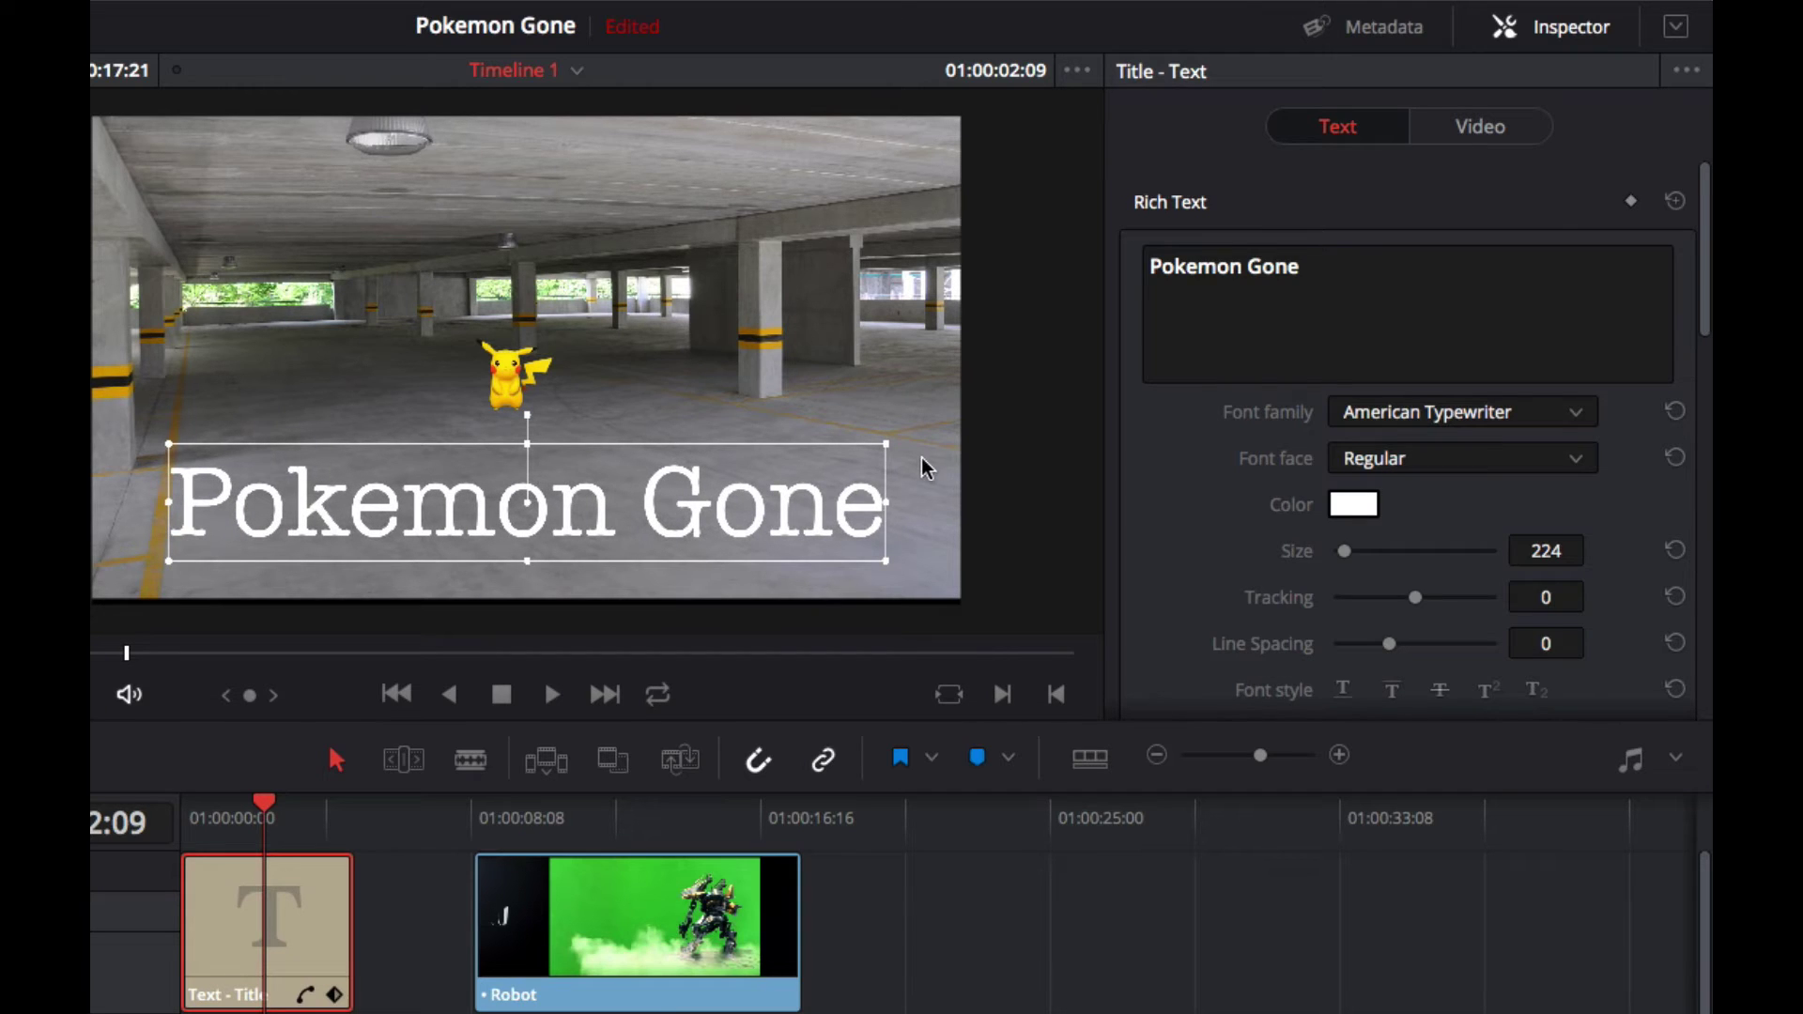
# Give 'Pokemon Gone' a black drop shadow with Offset Y -11, Blur 20, Opacity 75.
pyautogui.scroll(-4, 1461, 576)
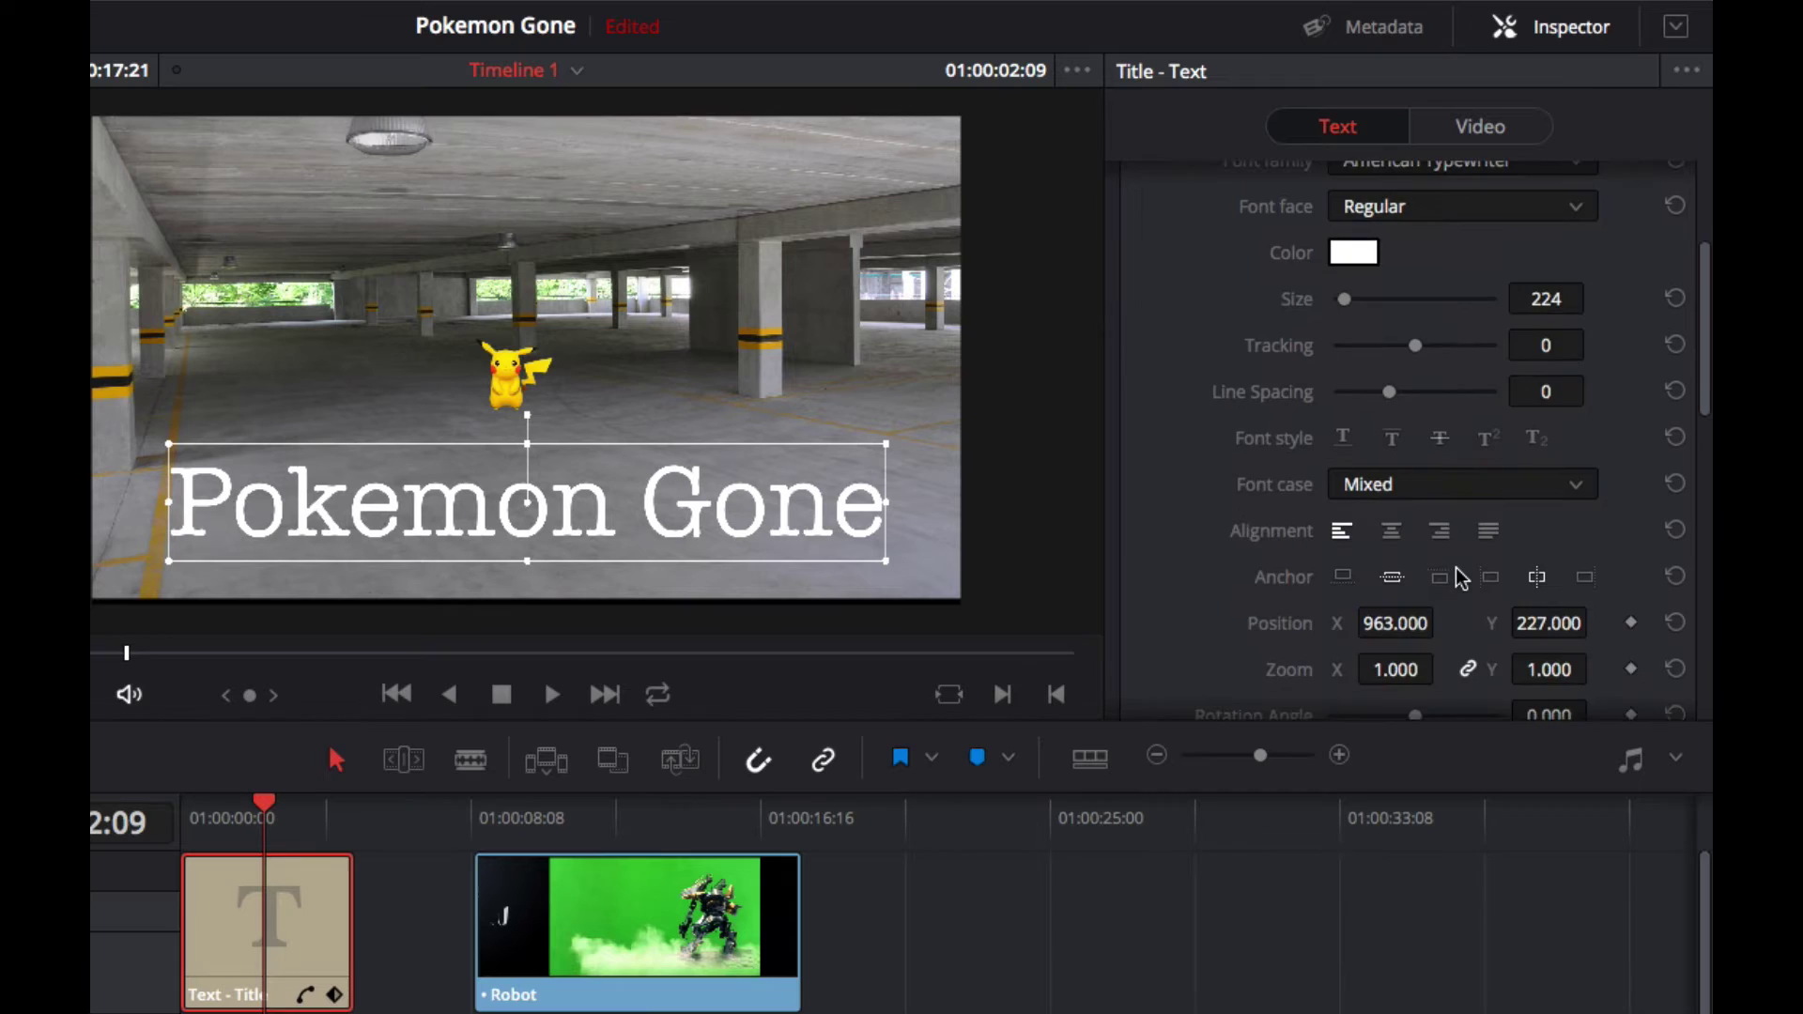
pyautogui.scroll(-5, 1461, 575)
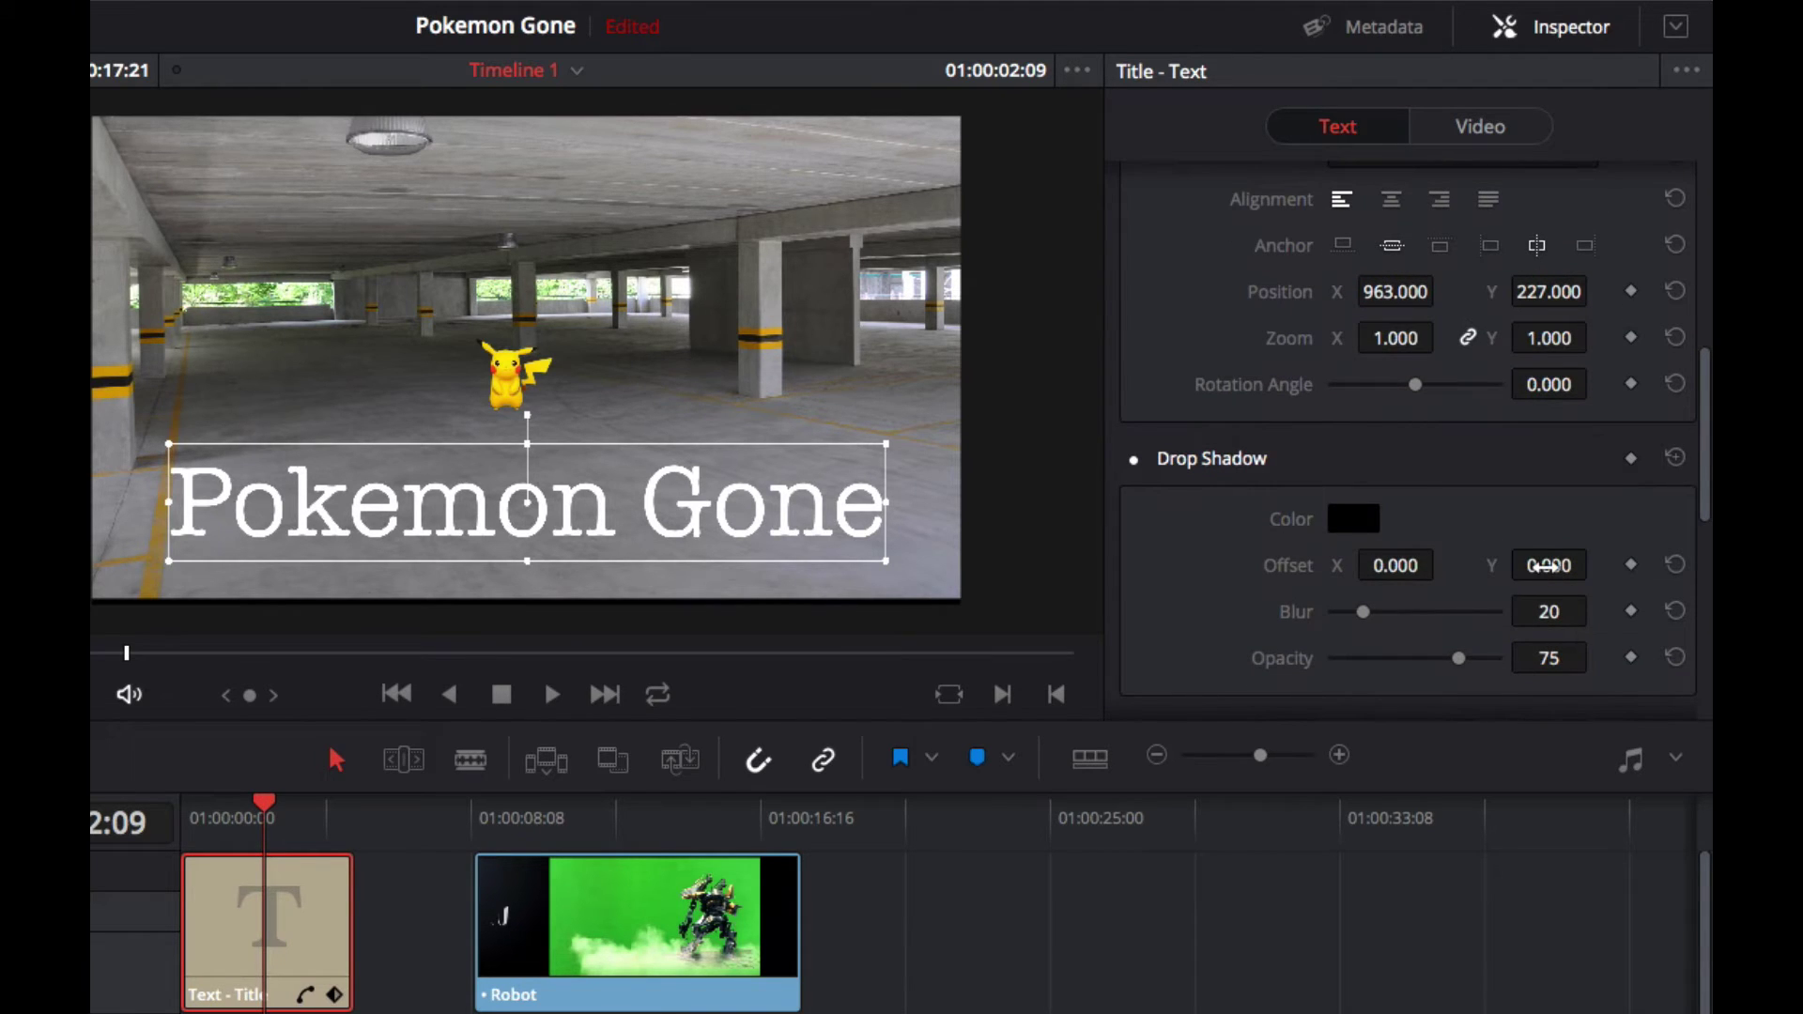
pyautogui.moveTo(1549, 566); pyautogui.dragTo(1600, 566)
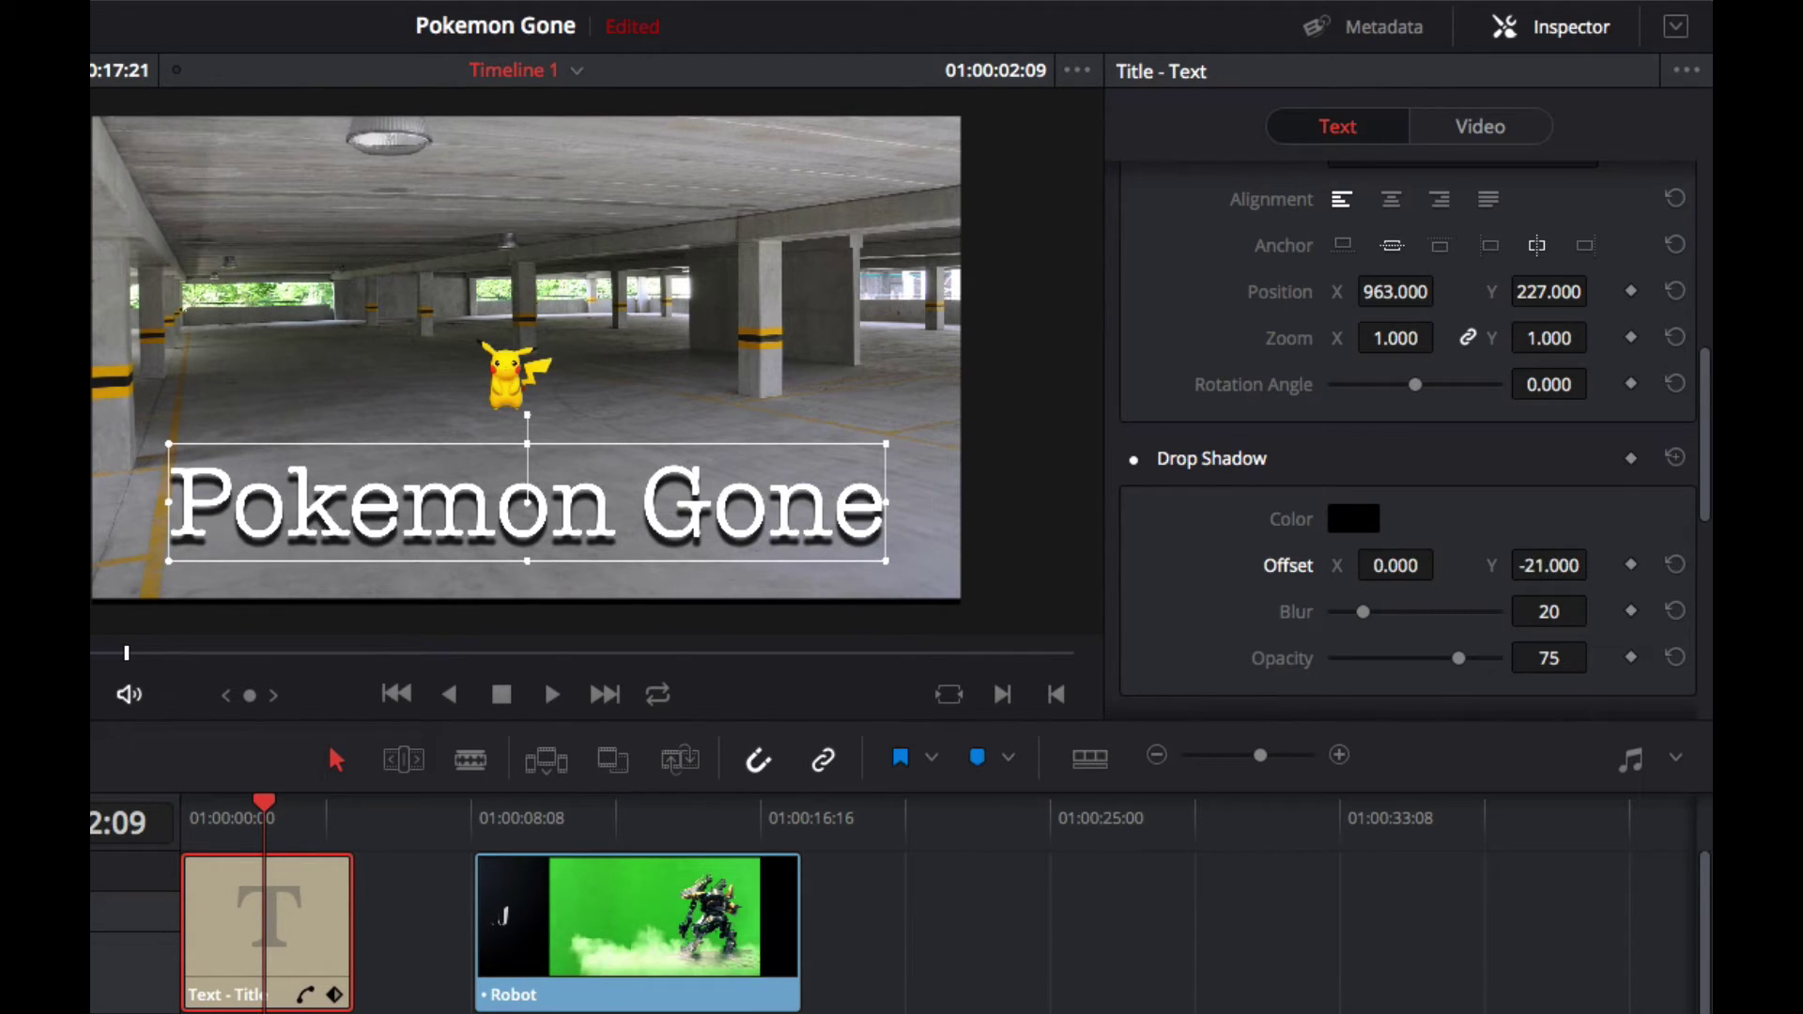
pyautogui.moveTo(1596, 563); pyautogui.dragTo(1593, 563)
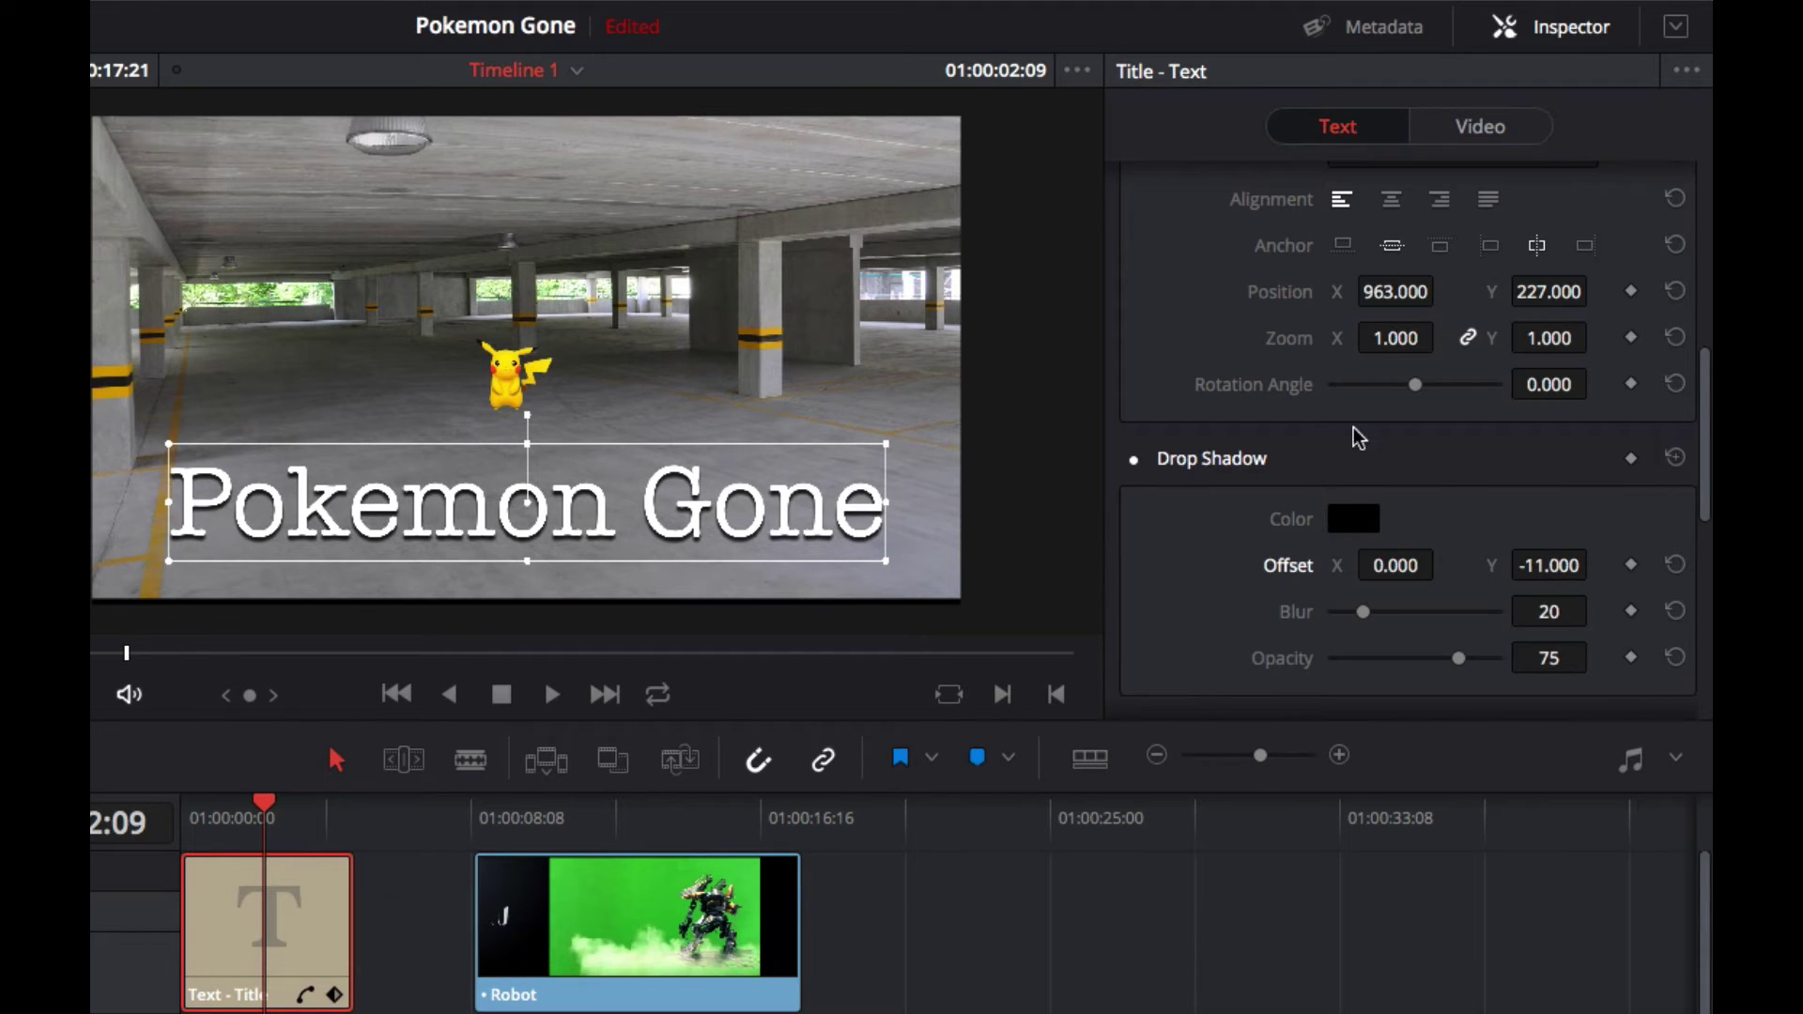
pyautogui.scroll(-1, 1357, 444)
pyautogui.scroll(8, 1357, 444)
pyautogui.scroll(-12, 1357, 444)
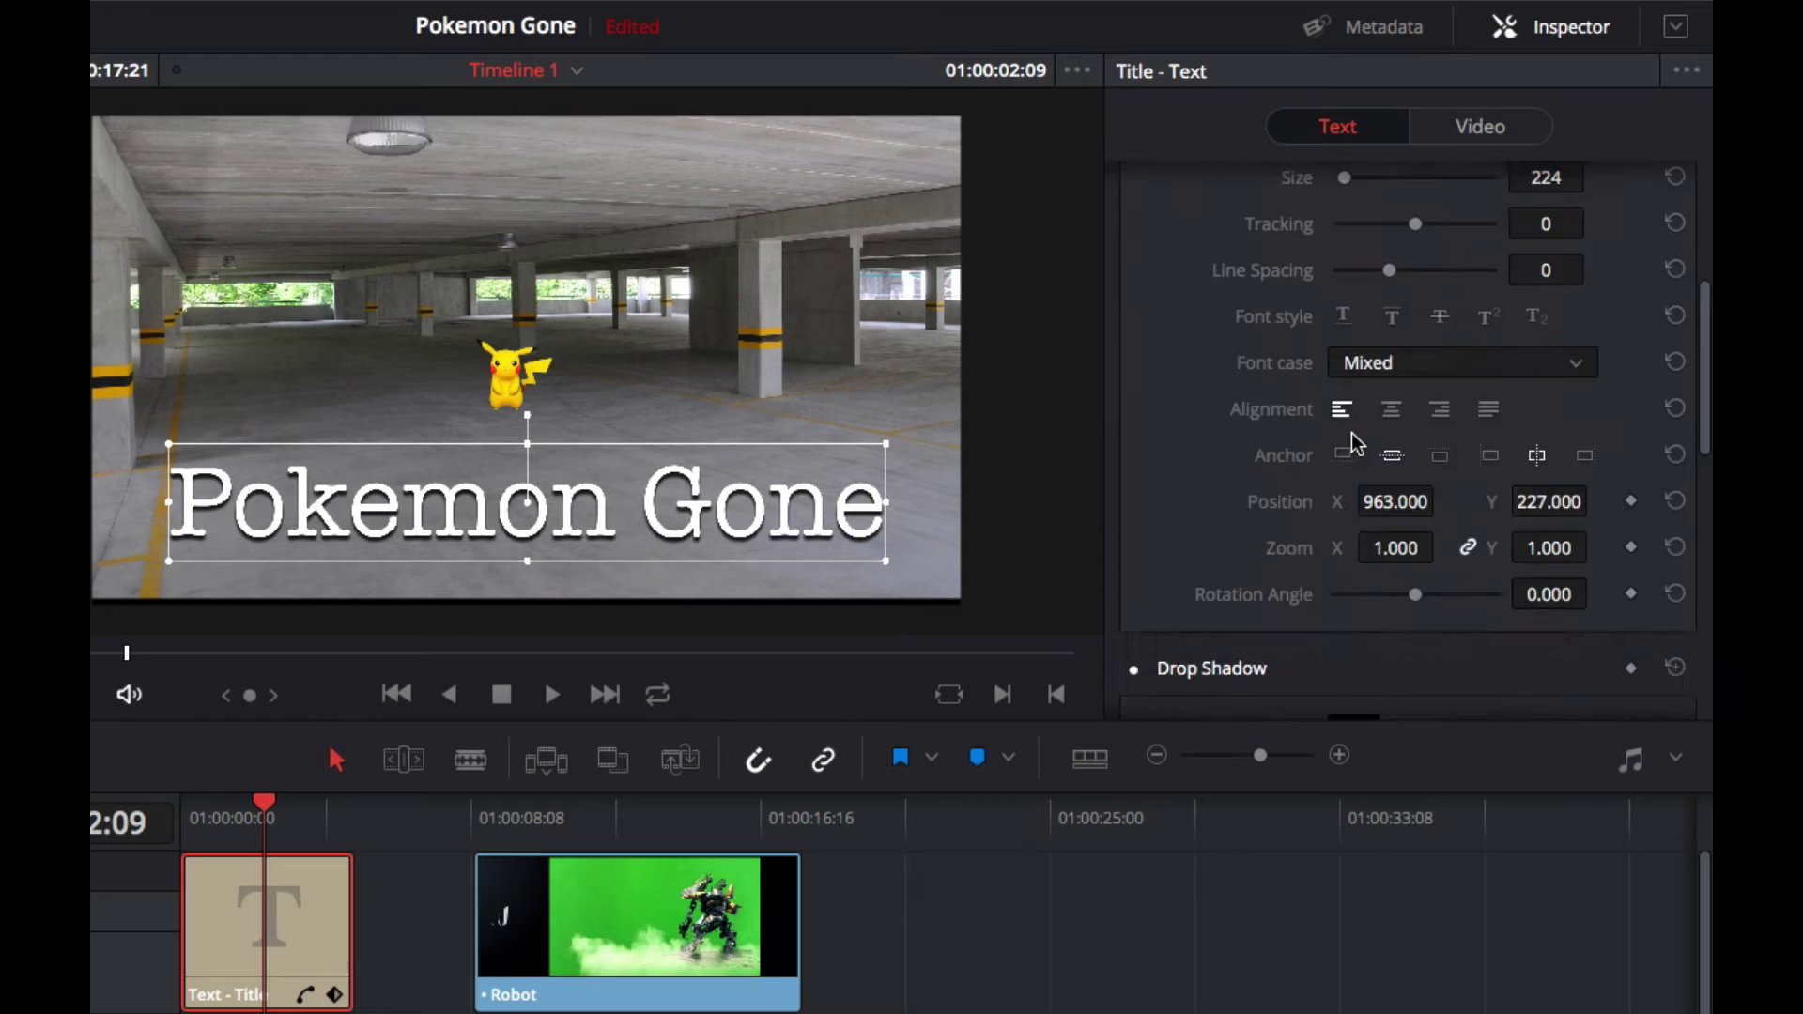
pyautogui.scroll(10, 1357, 444)
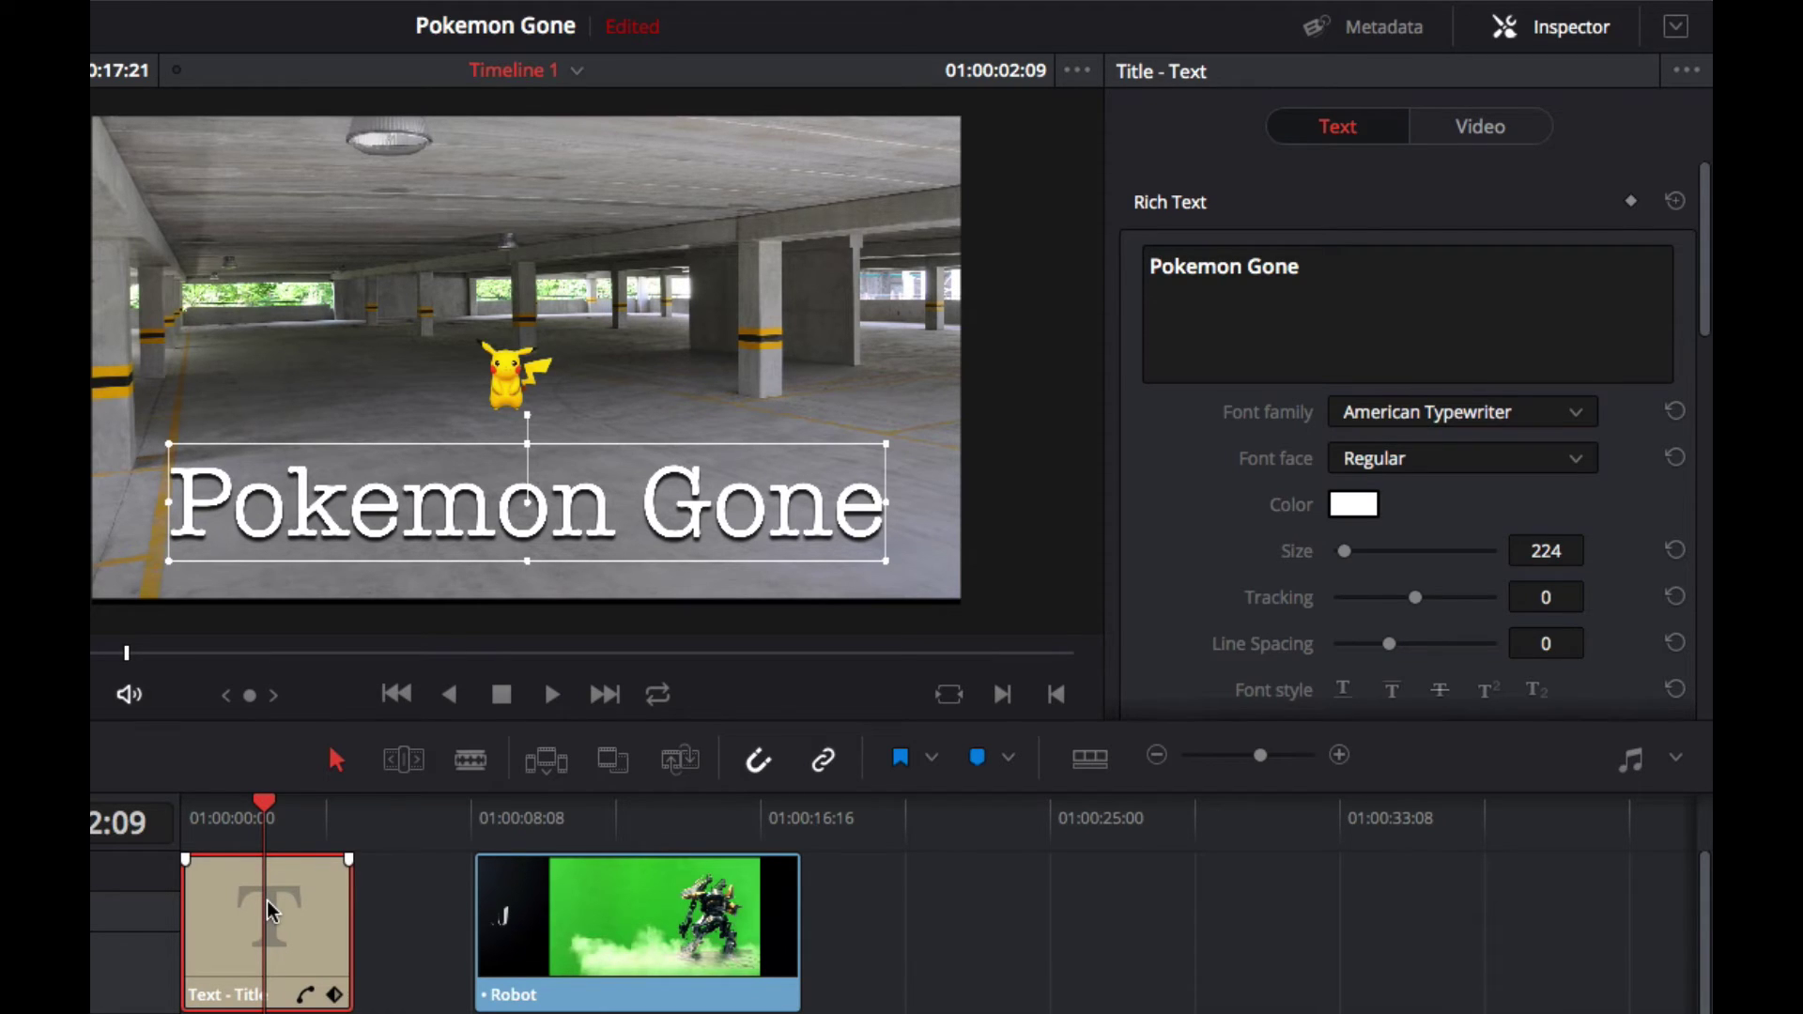
pyautogui.moveTo(268, 806); pyautogui.dragTo(184, 808)
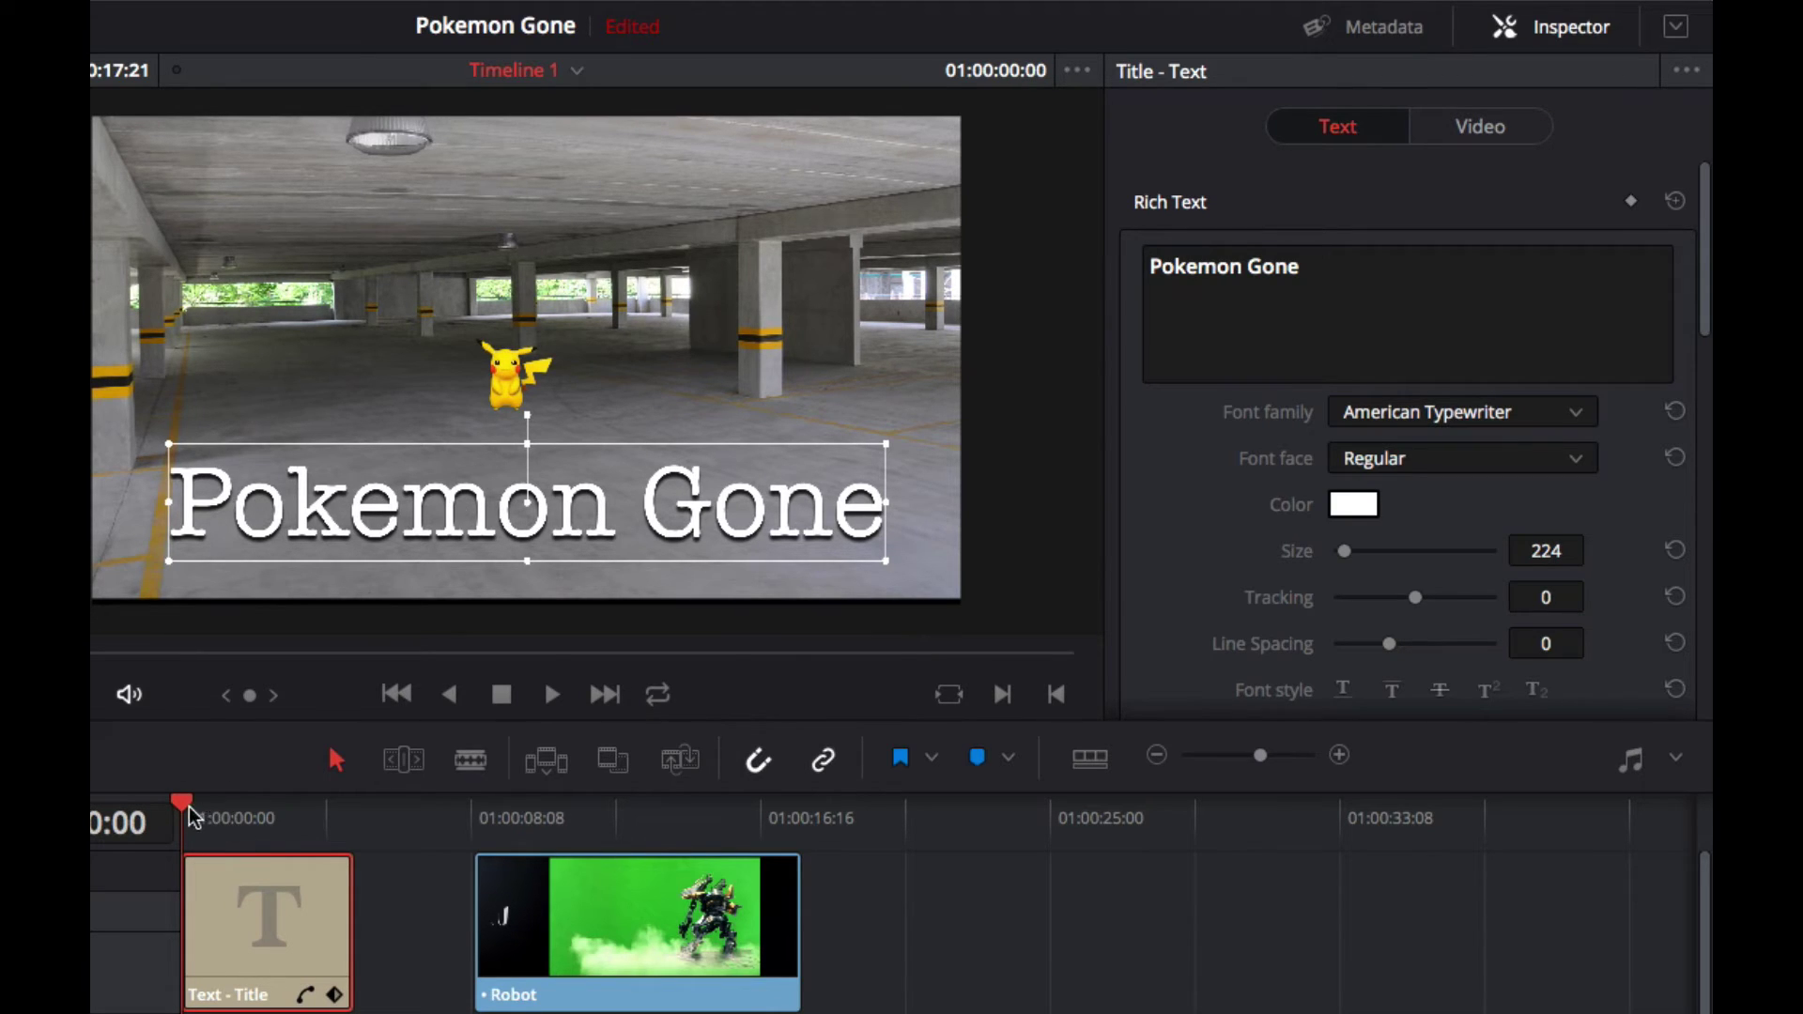
pyautogui.moveTo(183, 808); pyautogui.dragTo(319, 814)
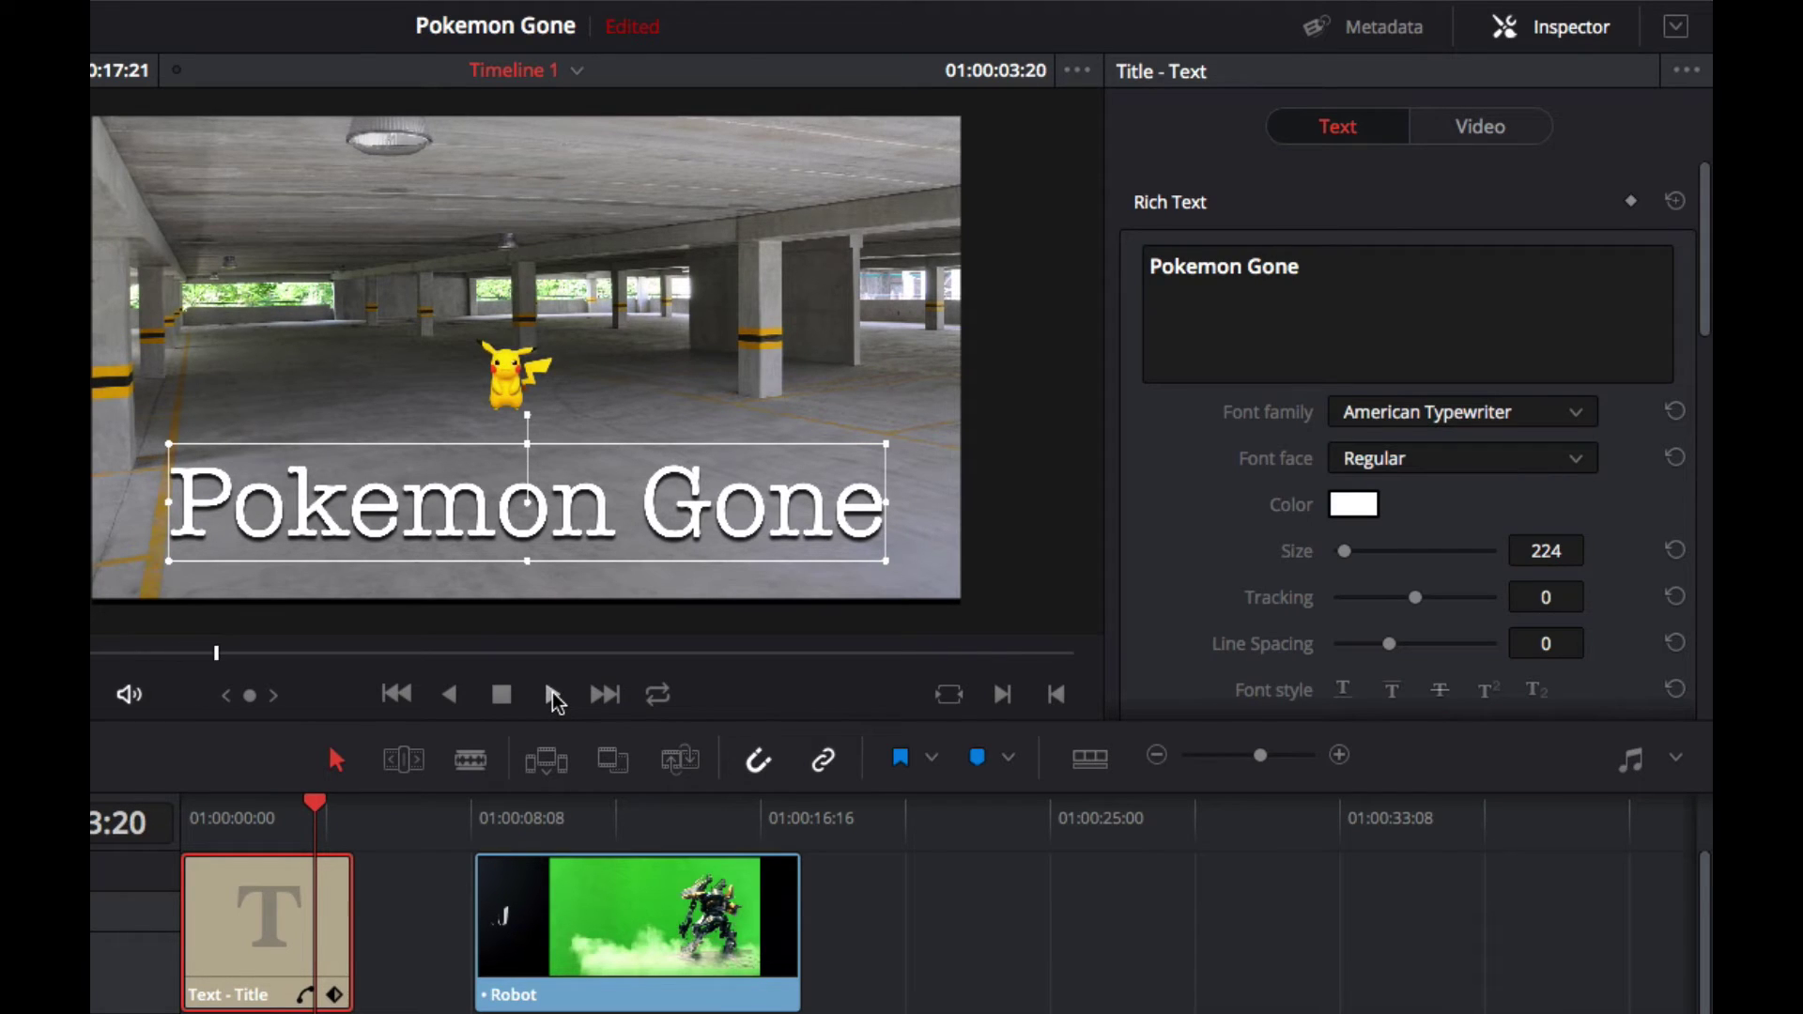
pyautogui.click(554, 696)
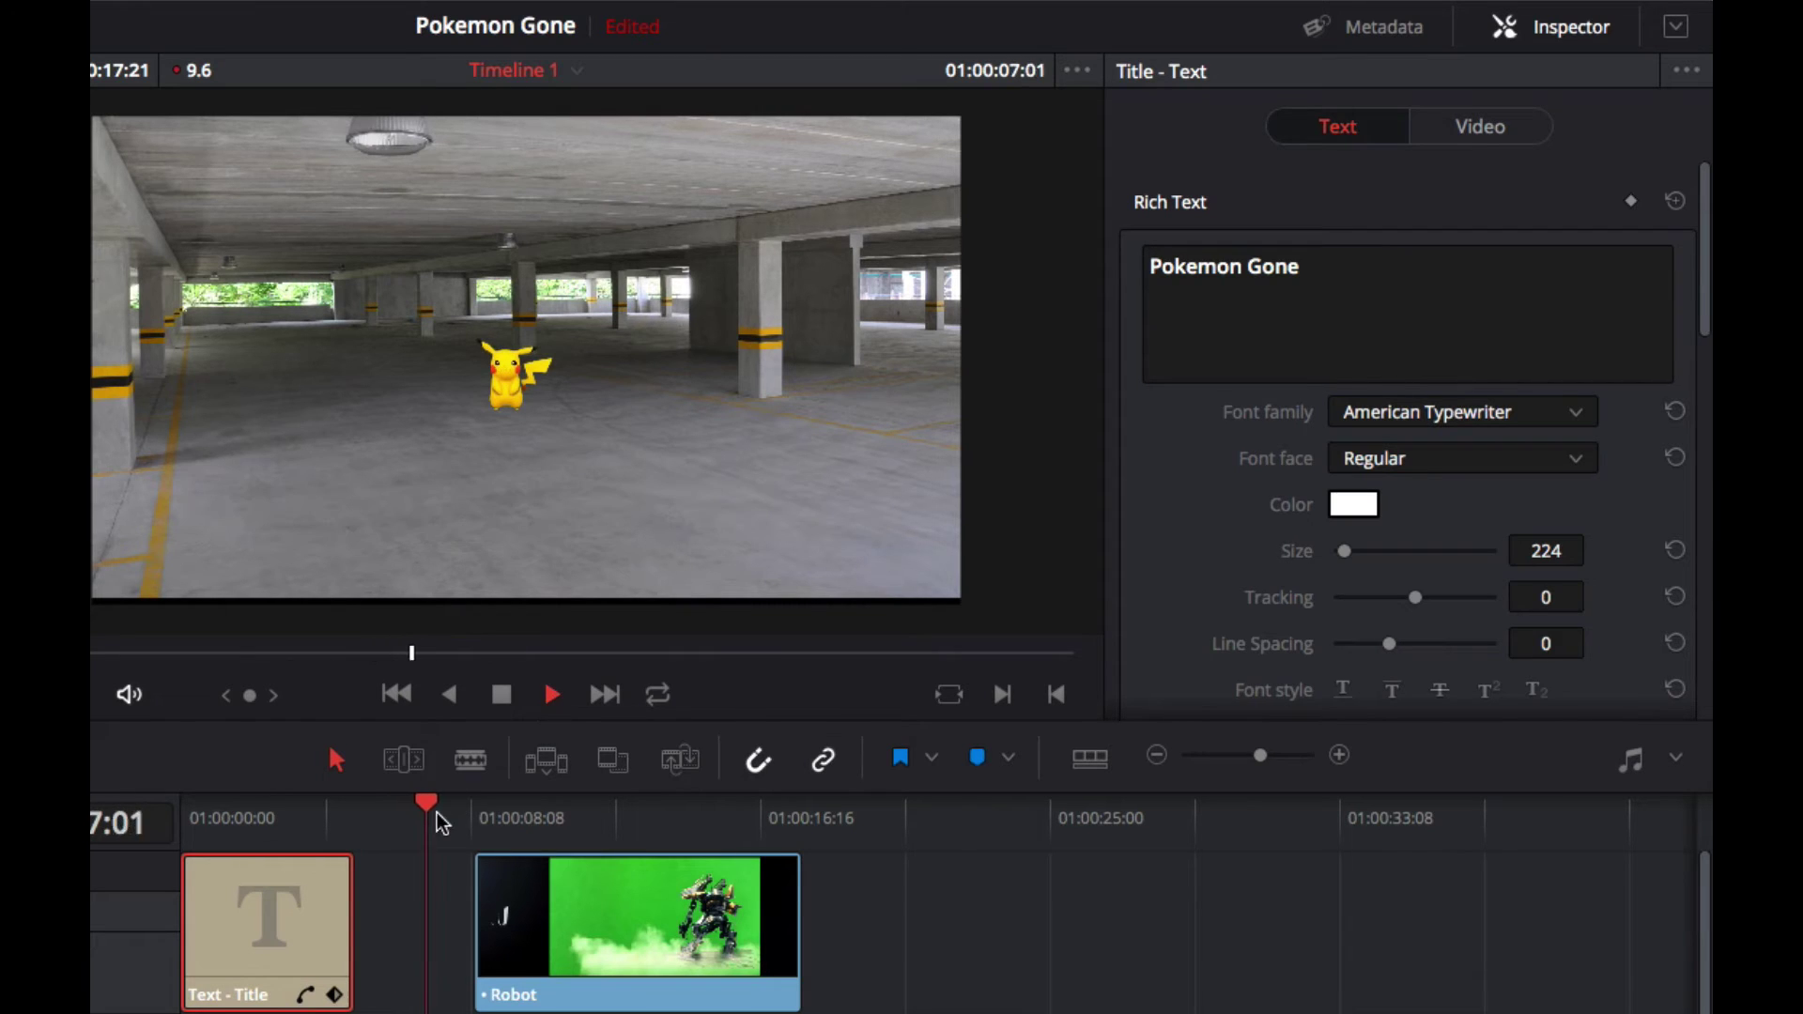
pyautogui.moveTo(447, 810); pyautogui.dragTo(190, 824)
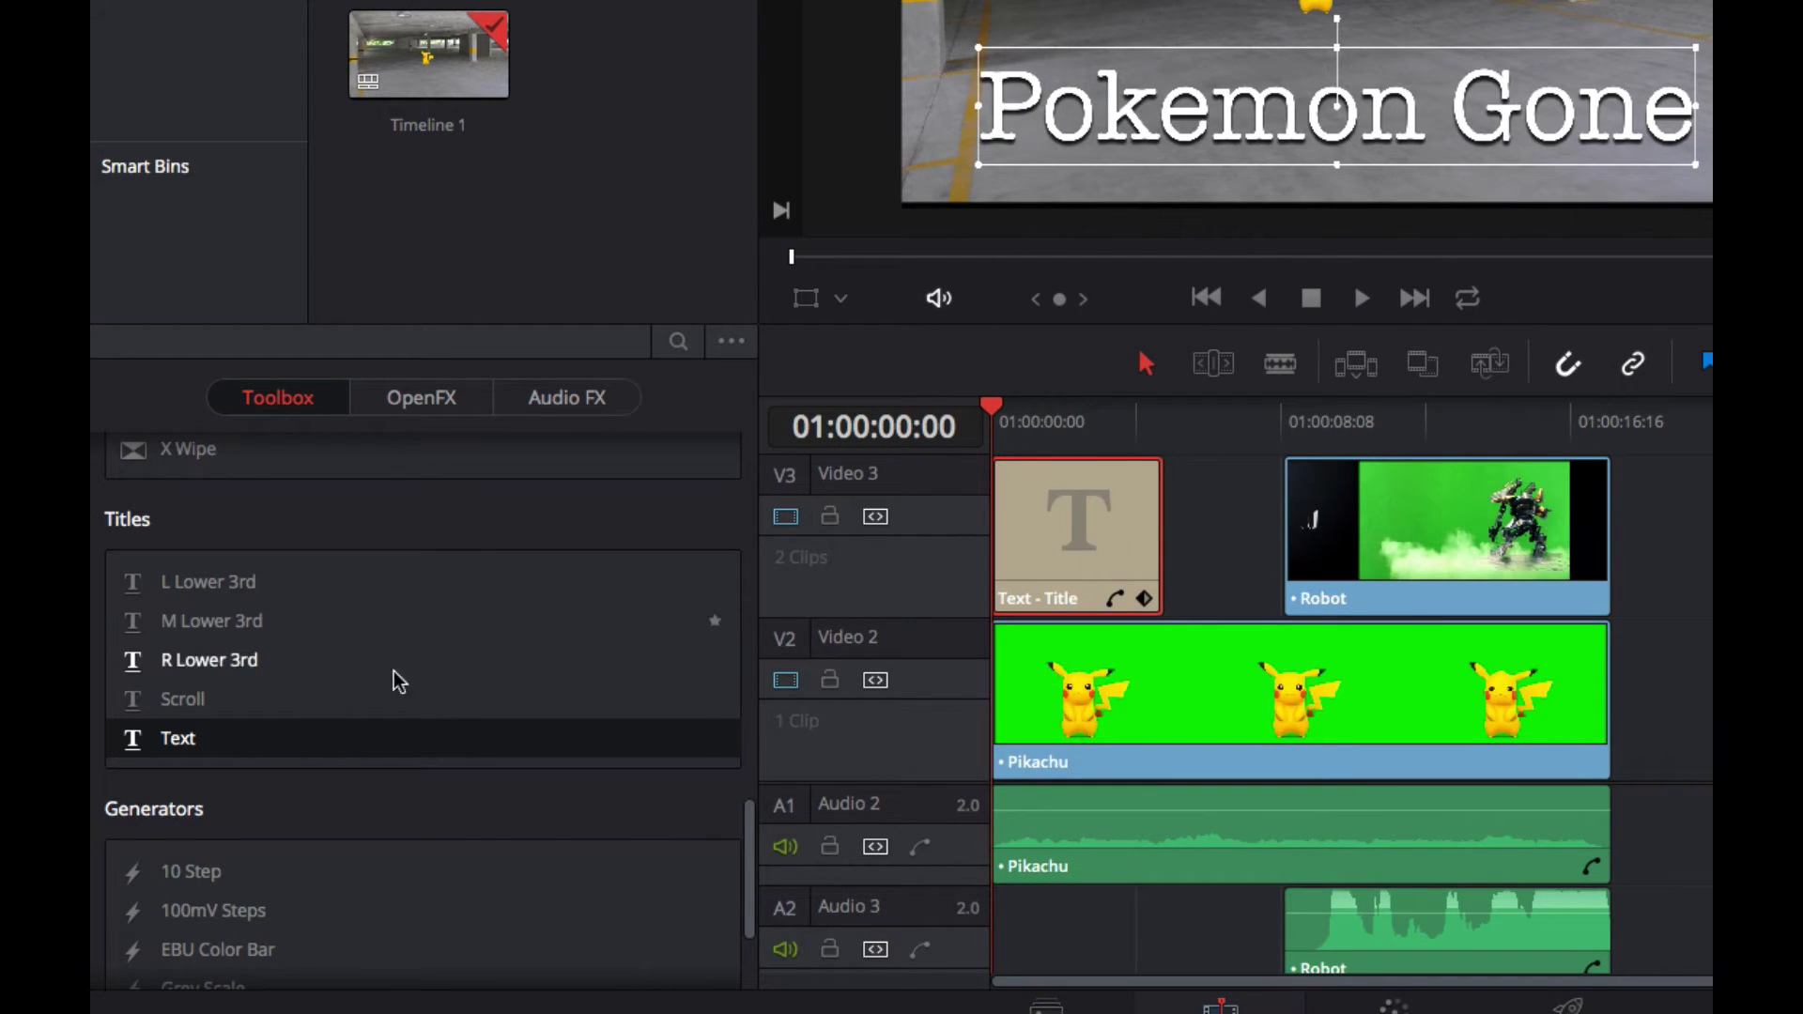
# Add Cross Dissolves to both ends of the title clip and play back the fades.
pyautogui.scroll(-3, 418, 700)
pyautogui.scroll(10, 418, 700)
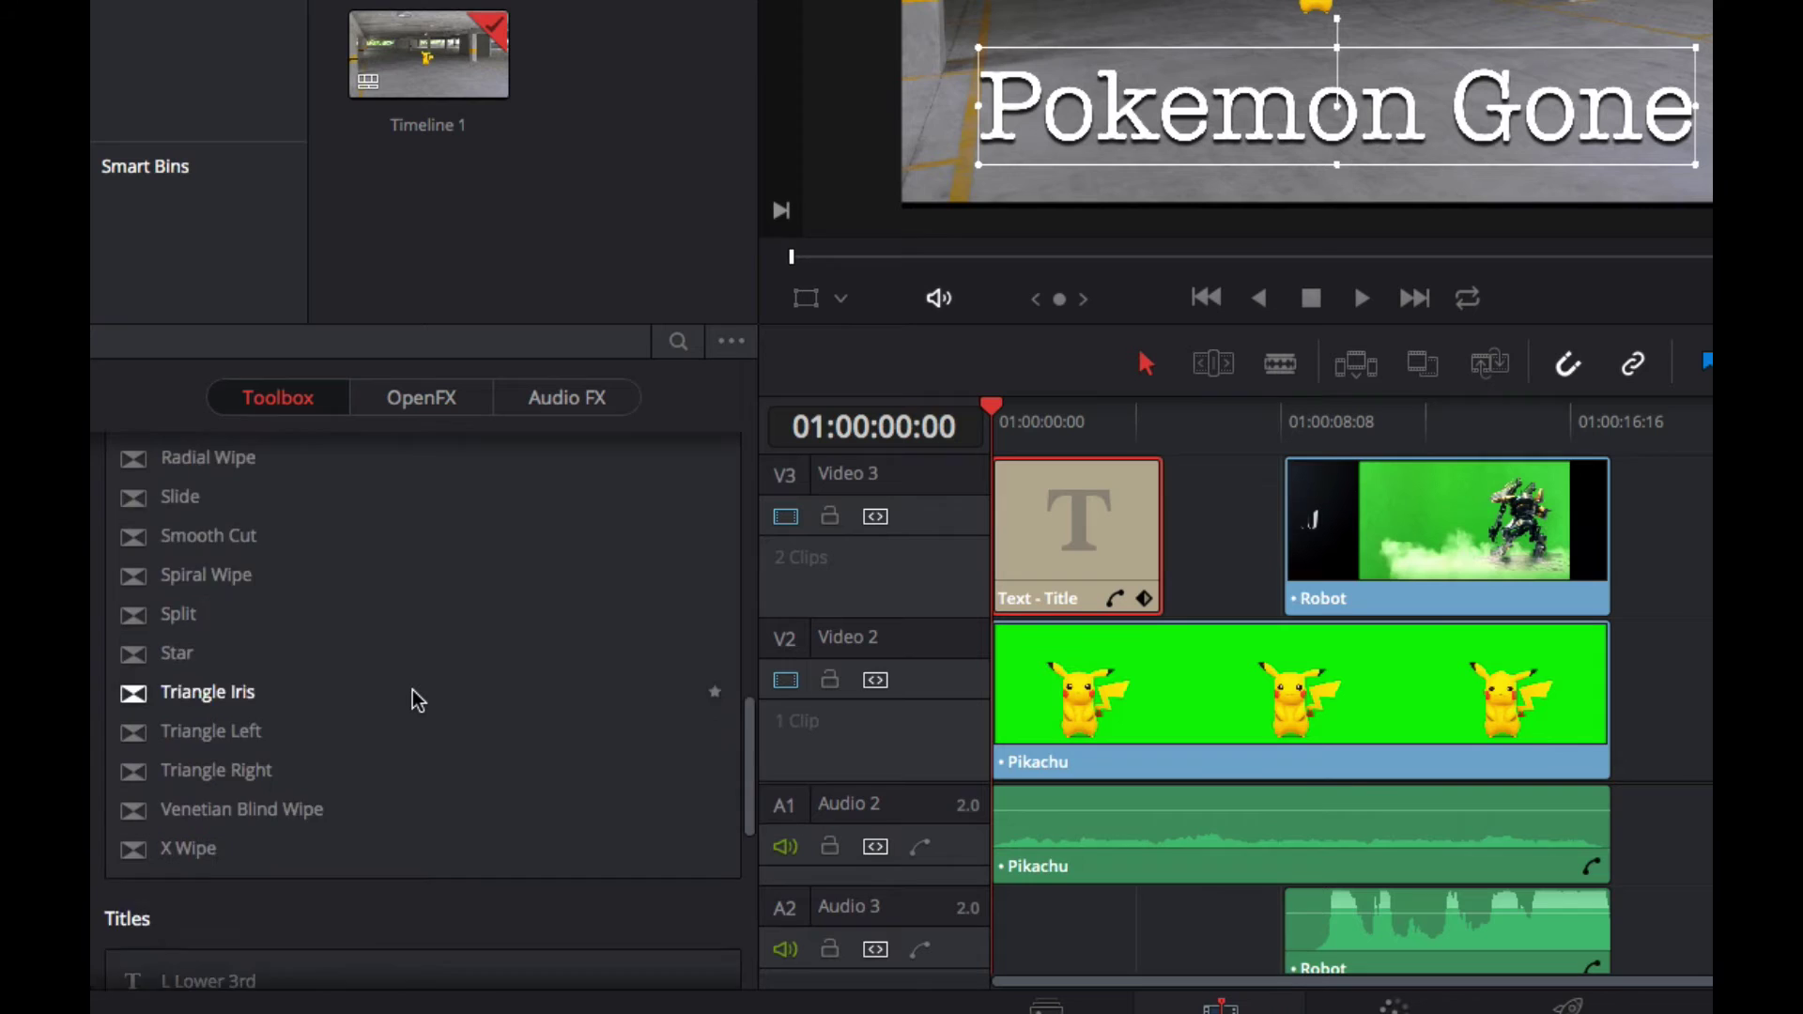
pyautogui.scroll(4, 417, 700)
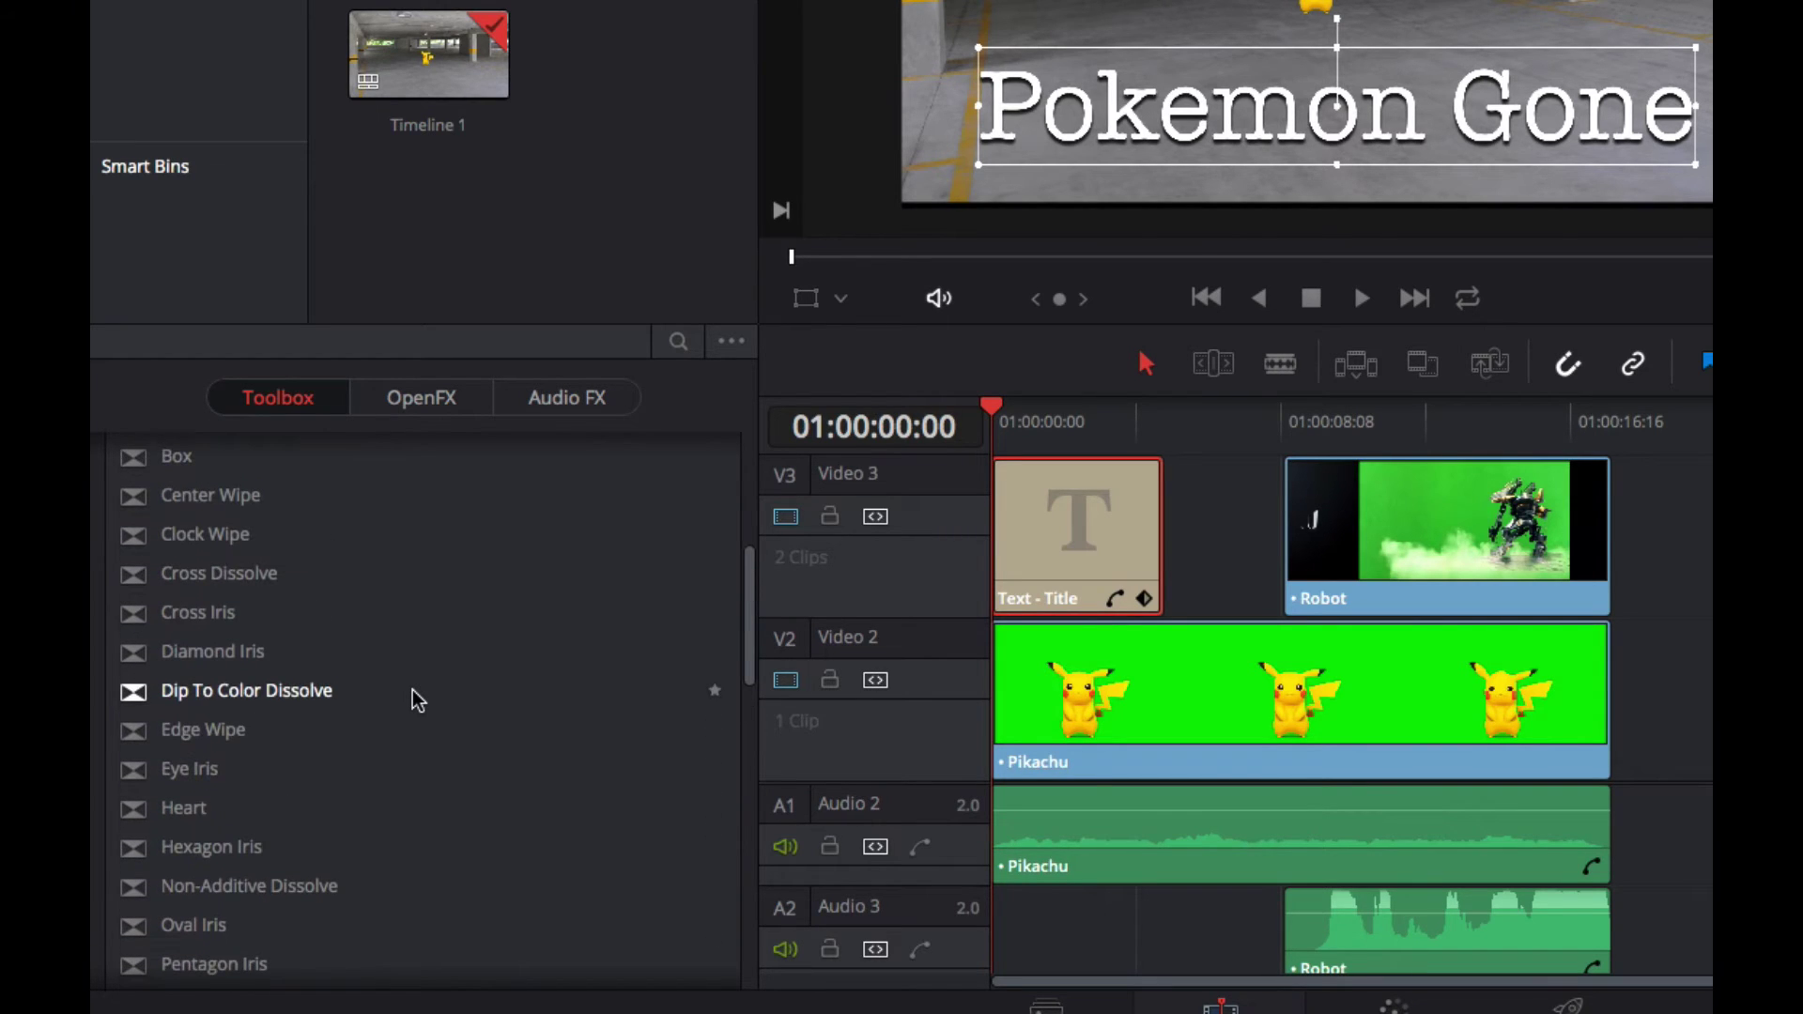
pyautogui.scroll(3, 291, 662)
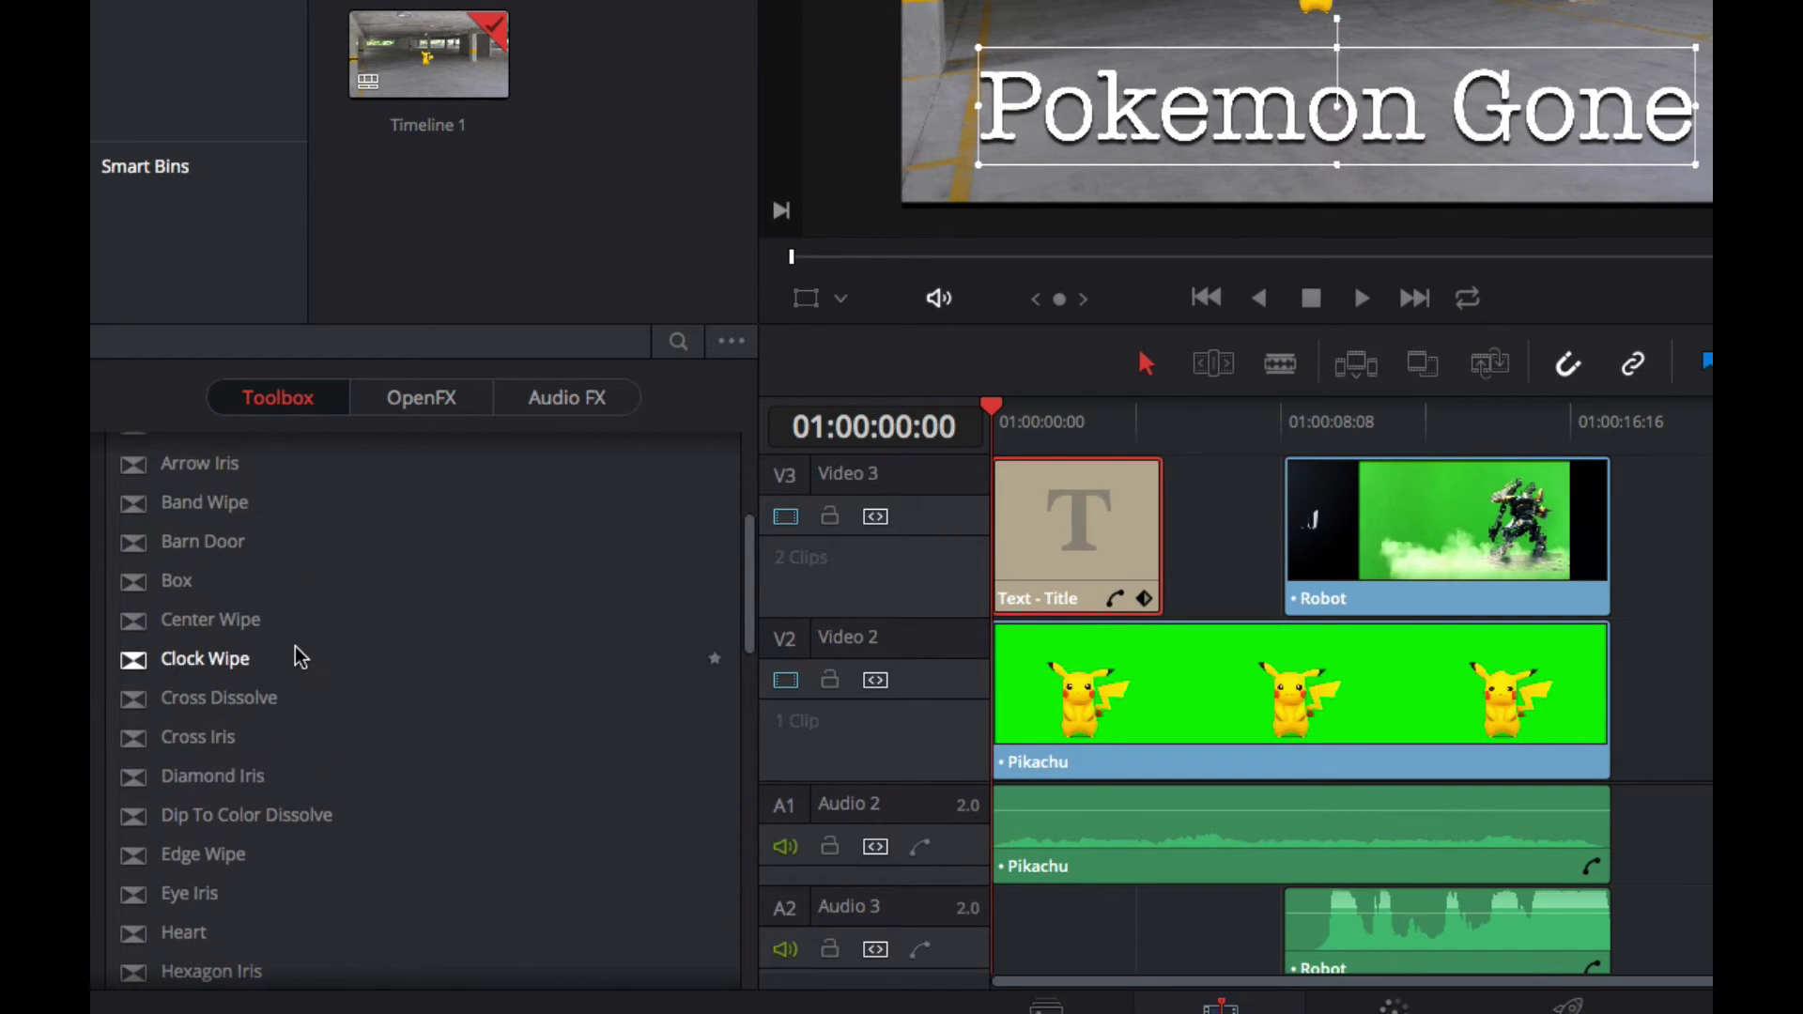
pyautogui.moveTo(199, 697); pyautogui.dragTo(1003, 539)
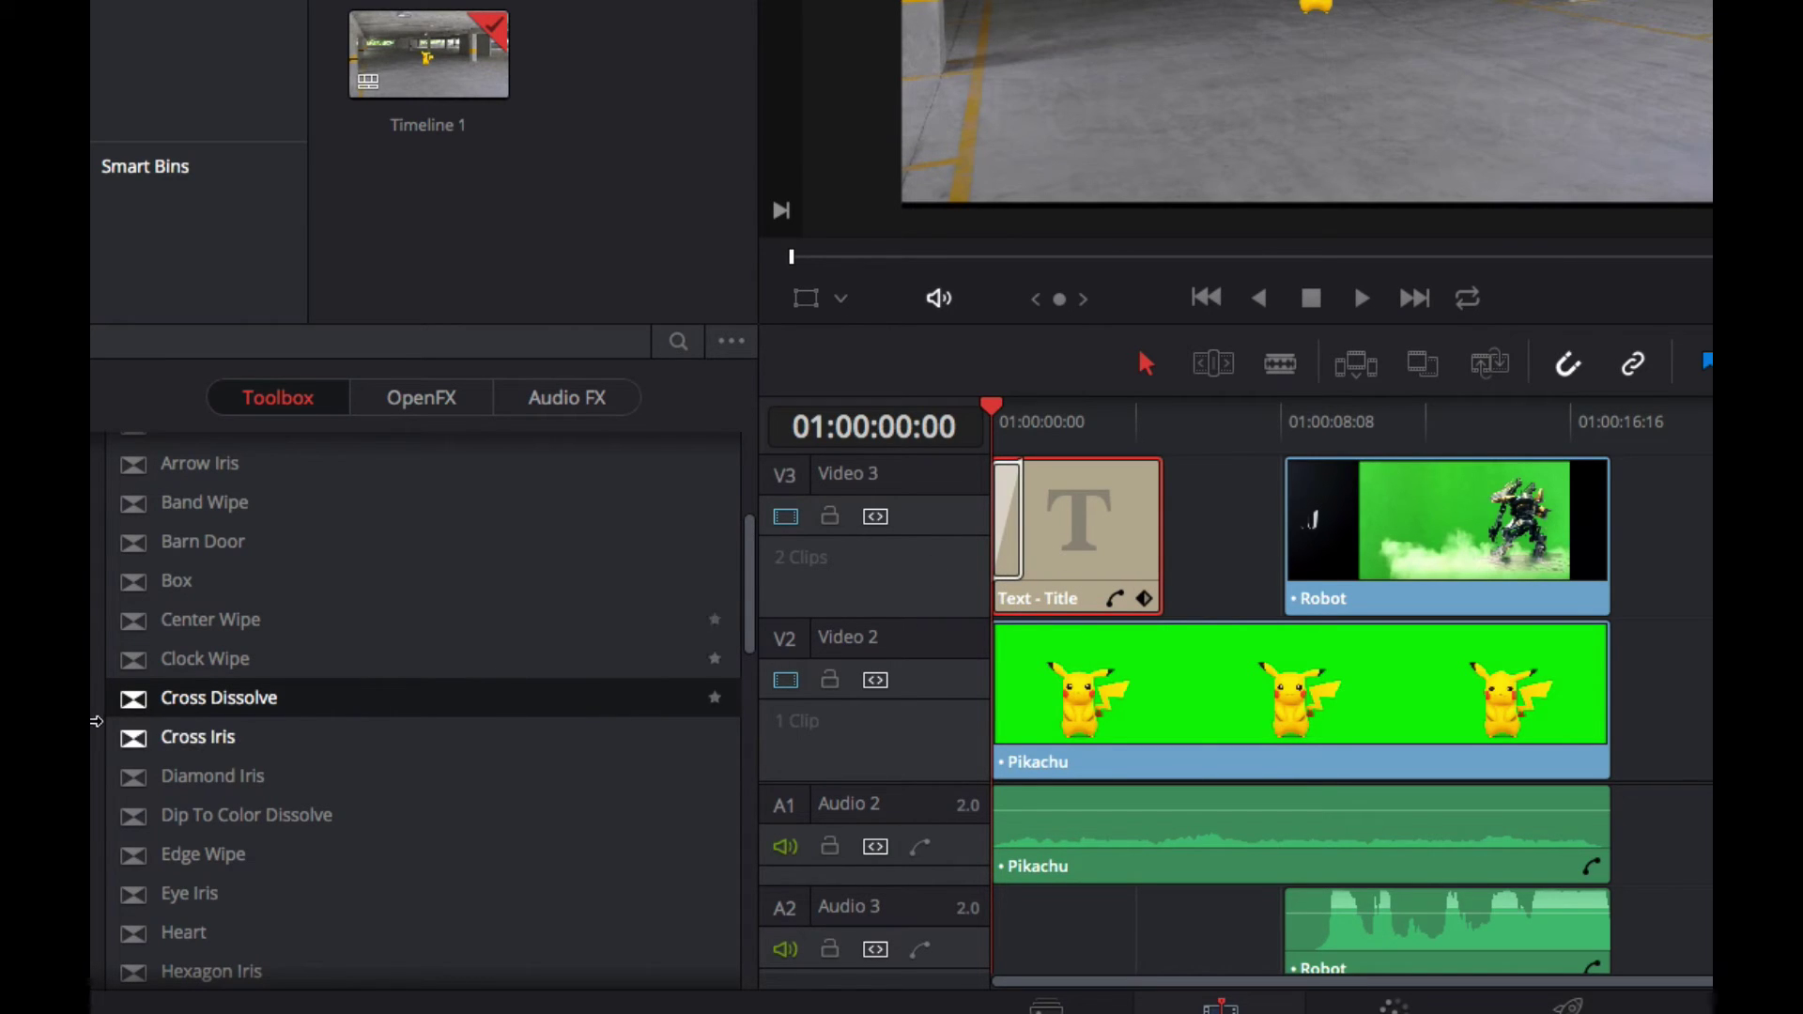
pyautogui.moveTo(194, 701); pyautogui.dragTo(1146, 526)
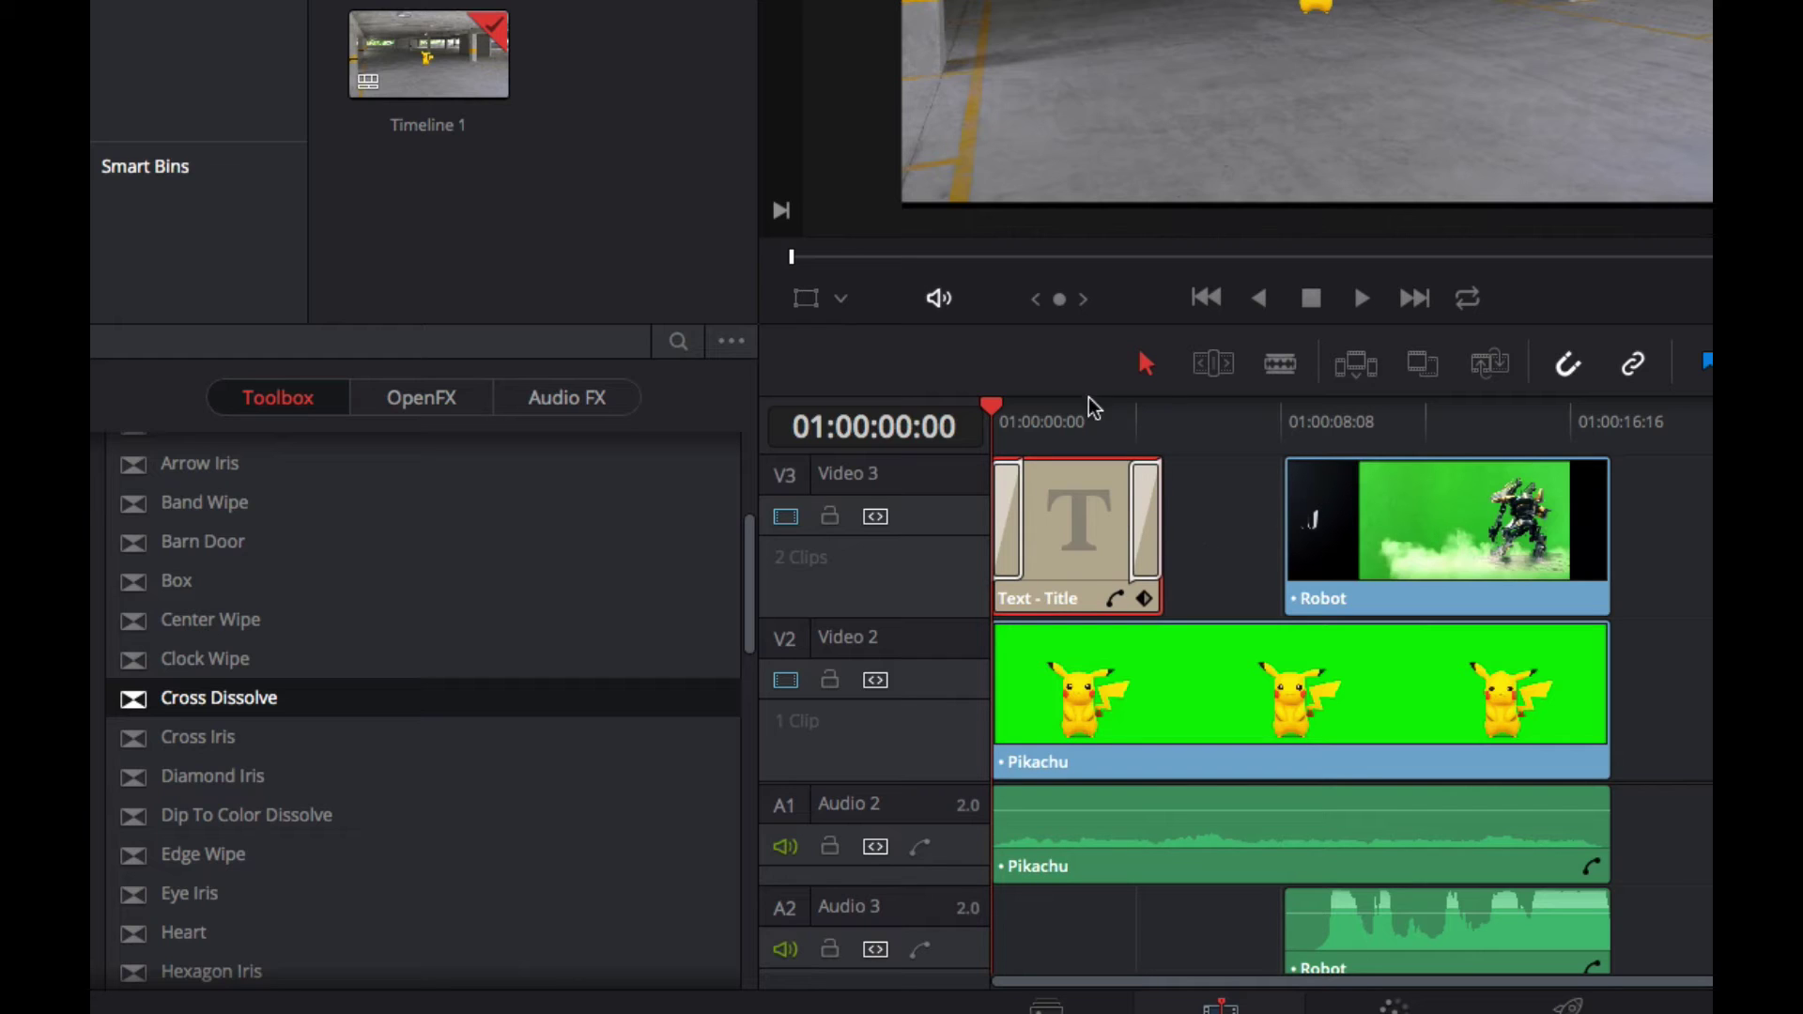
pyautogui.click(1362, 298)
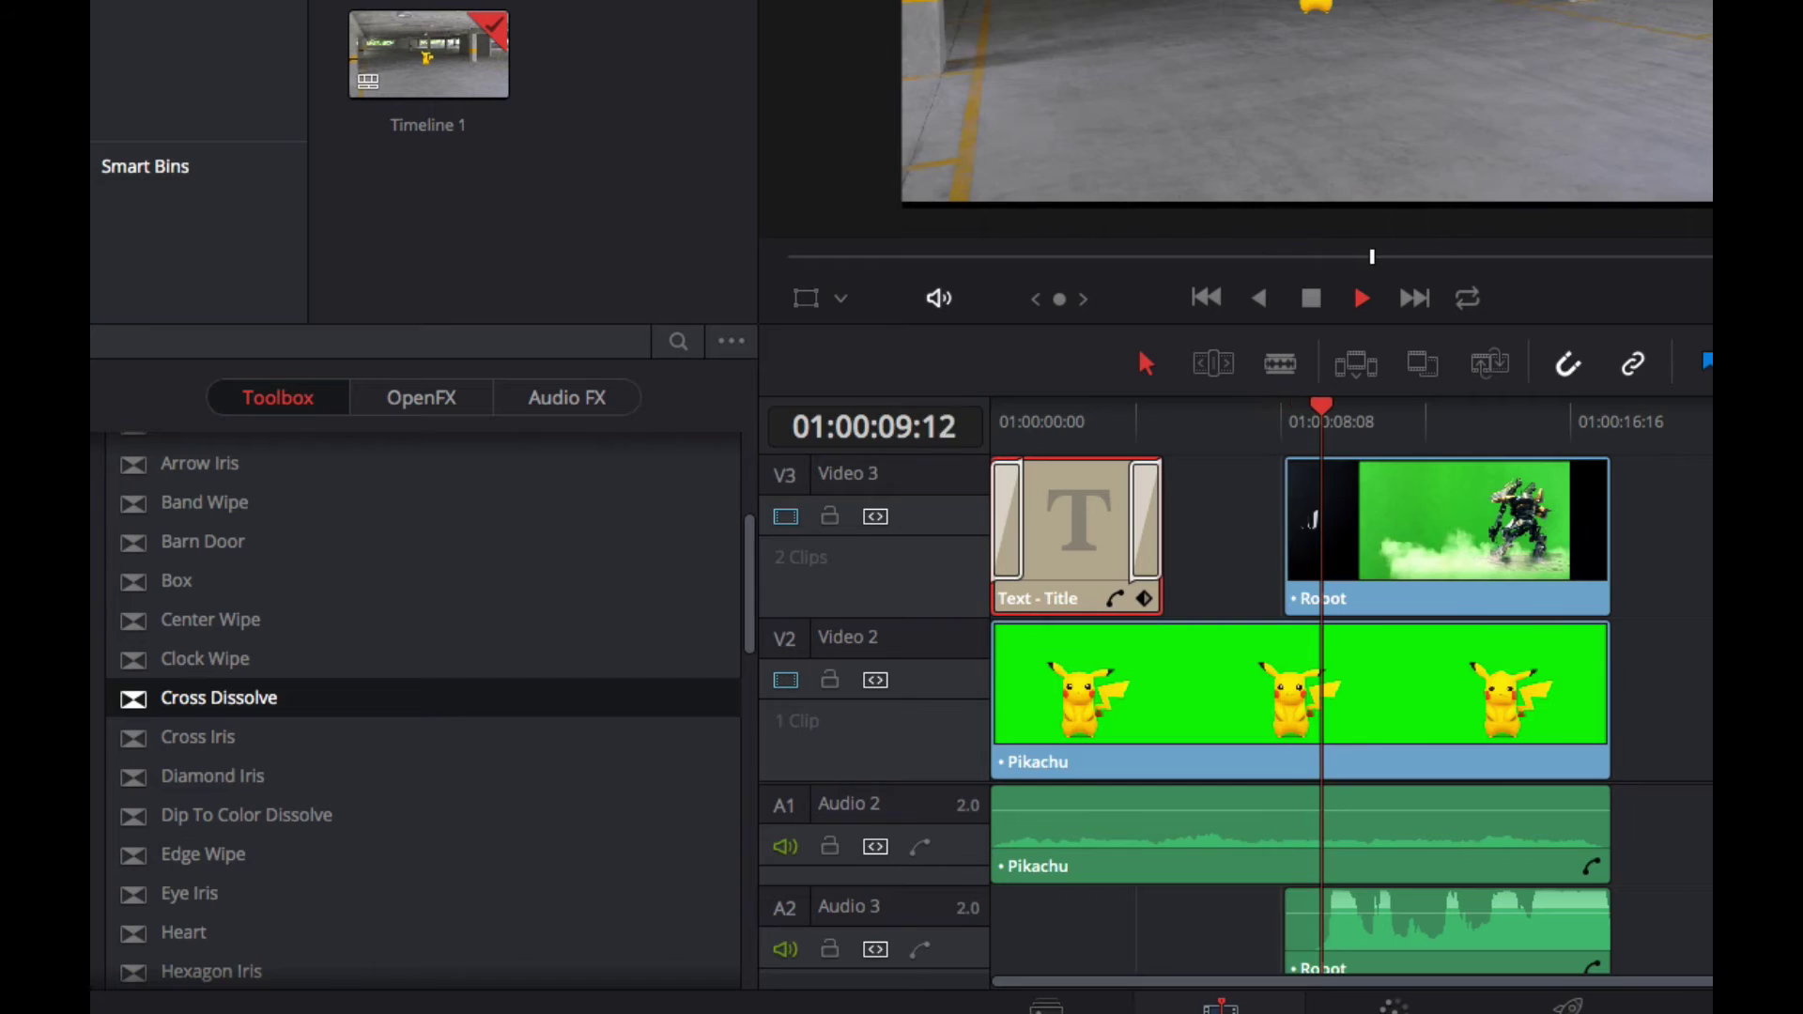
pyautogui.click(1311, 299)
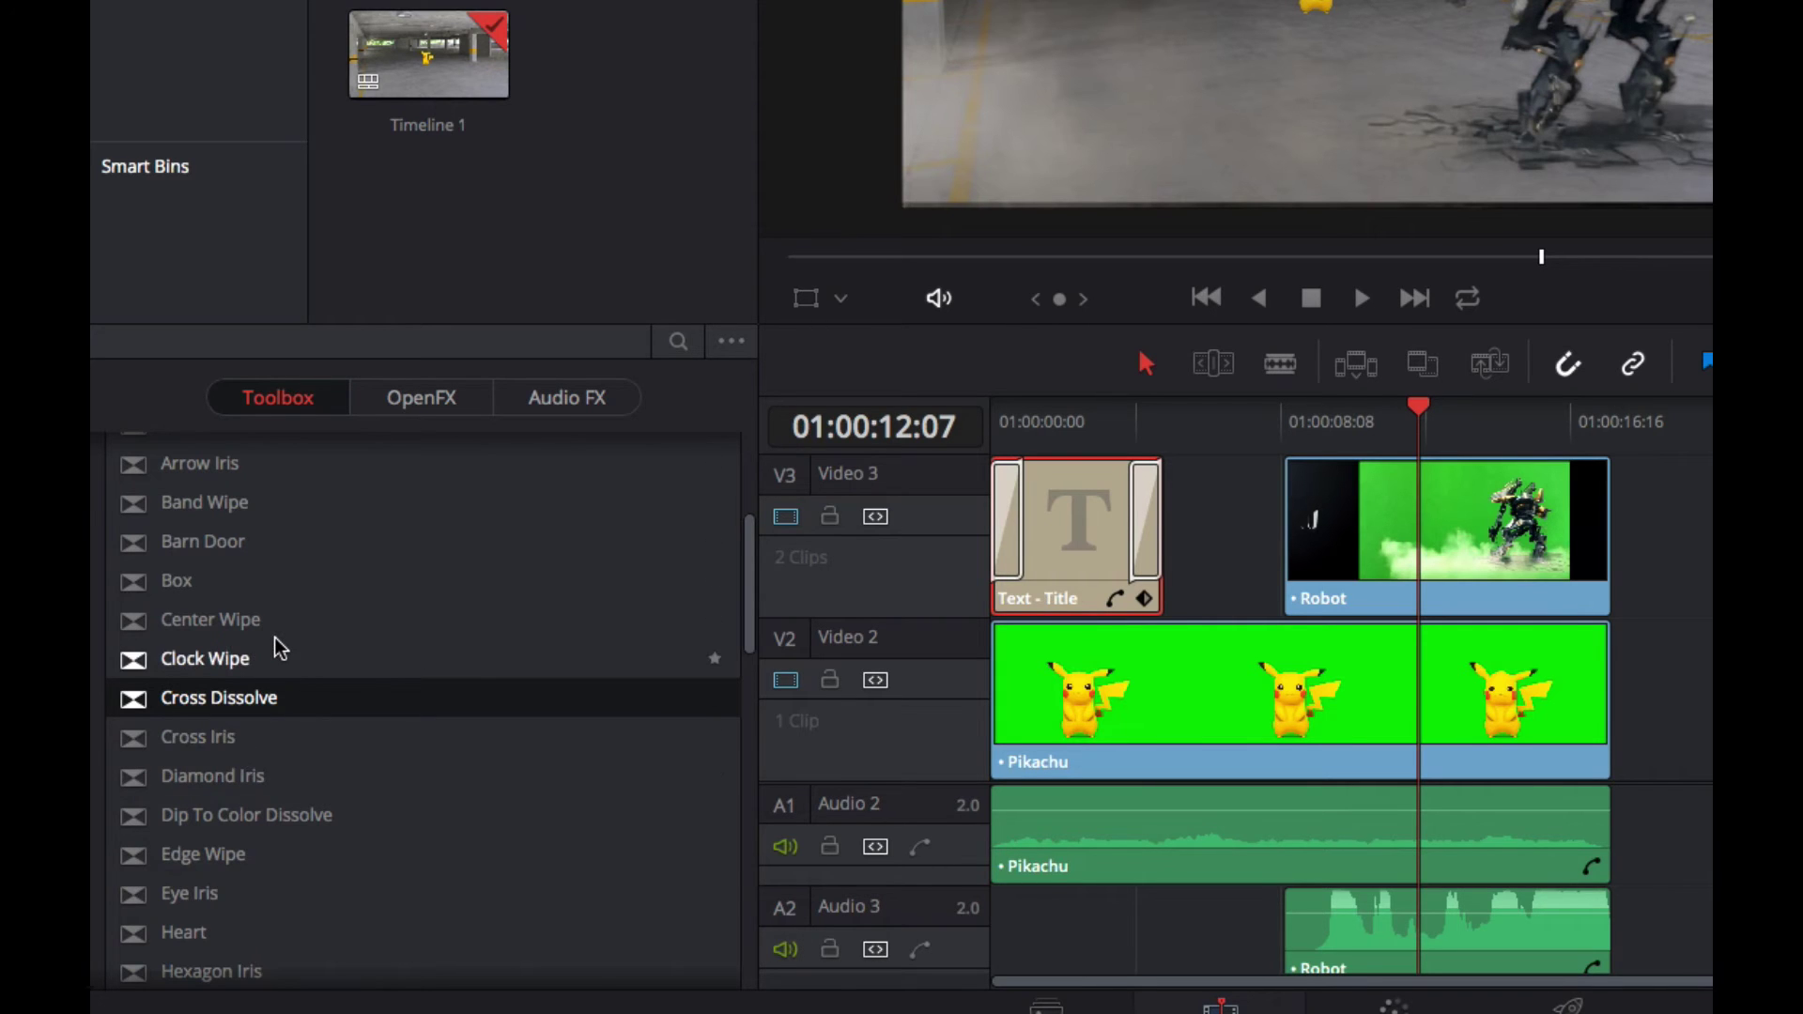
# Place a Scroll title on Video 3 right after the Robot clip and centre-align its text.
pyautogui.scroll(-10, 276, 648)
pyautogui.scroll(5, 280, 648)
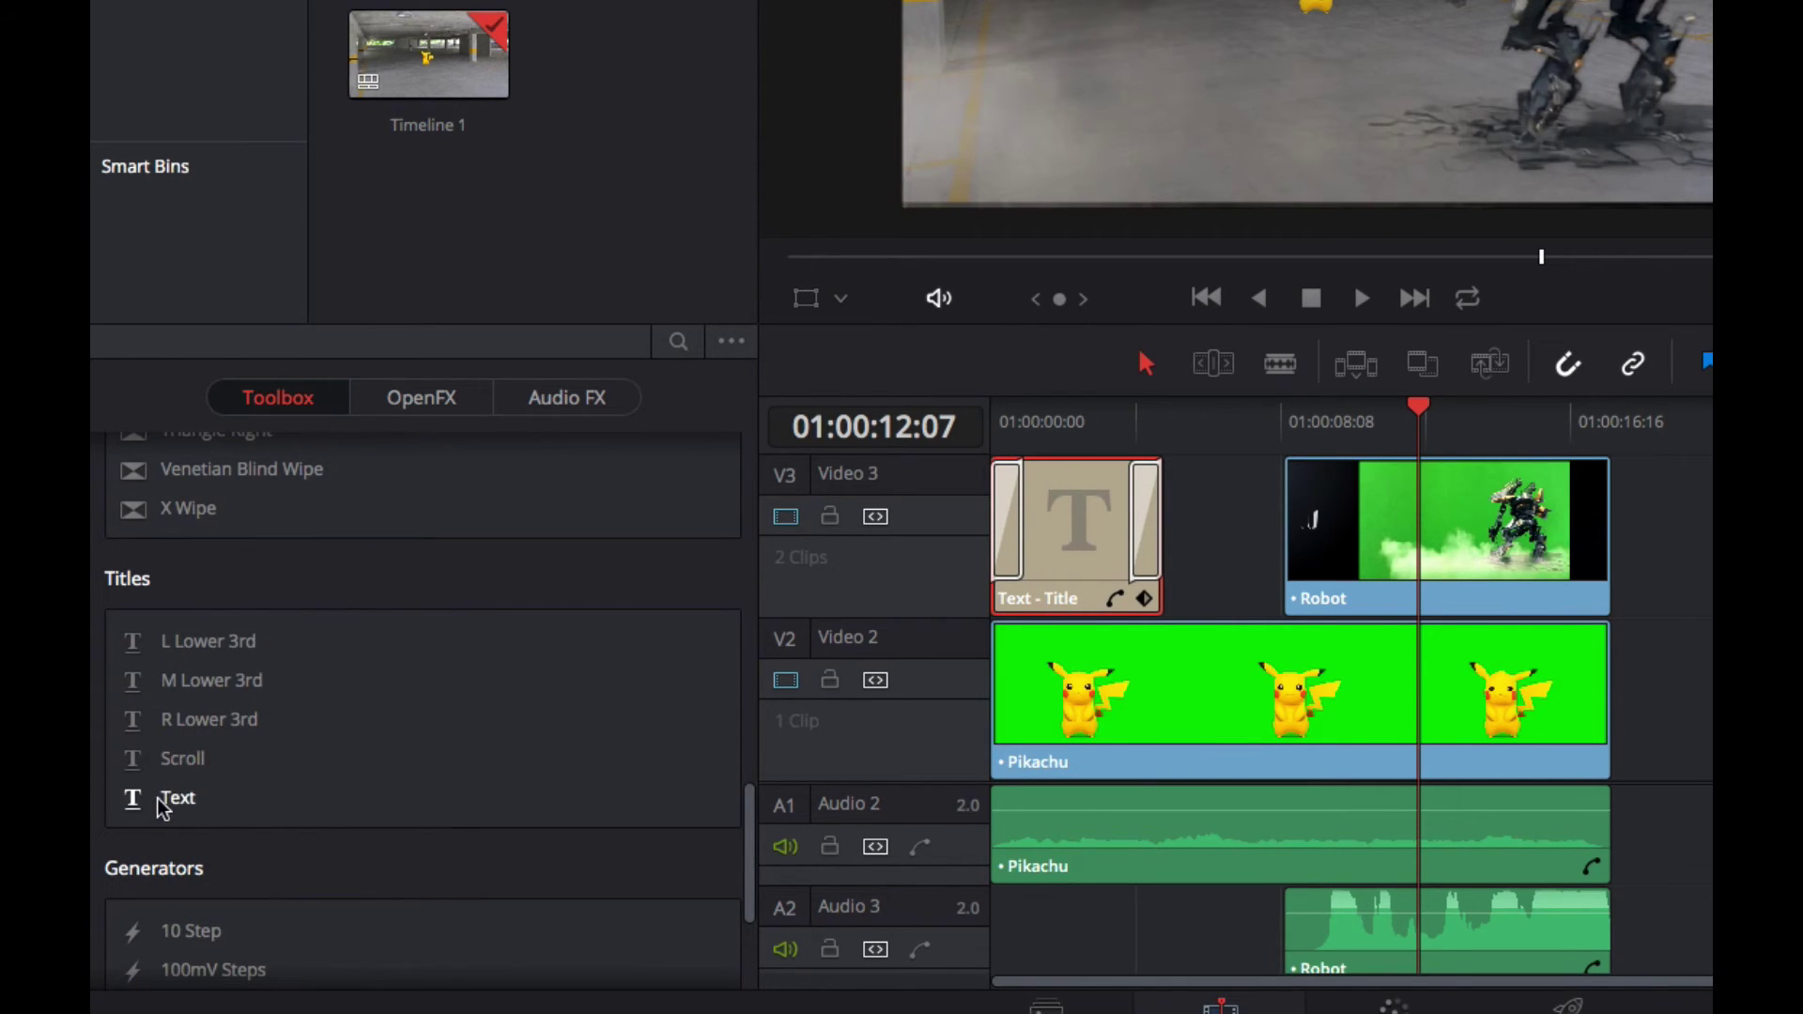
pyautogui.moveTo(181, 770); pyautogui.dragTo(1802, 528)
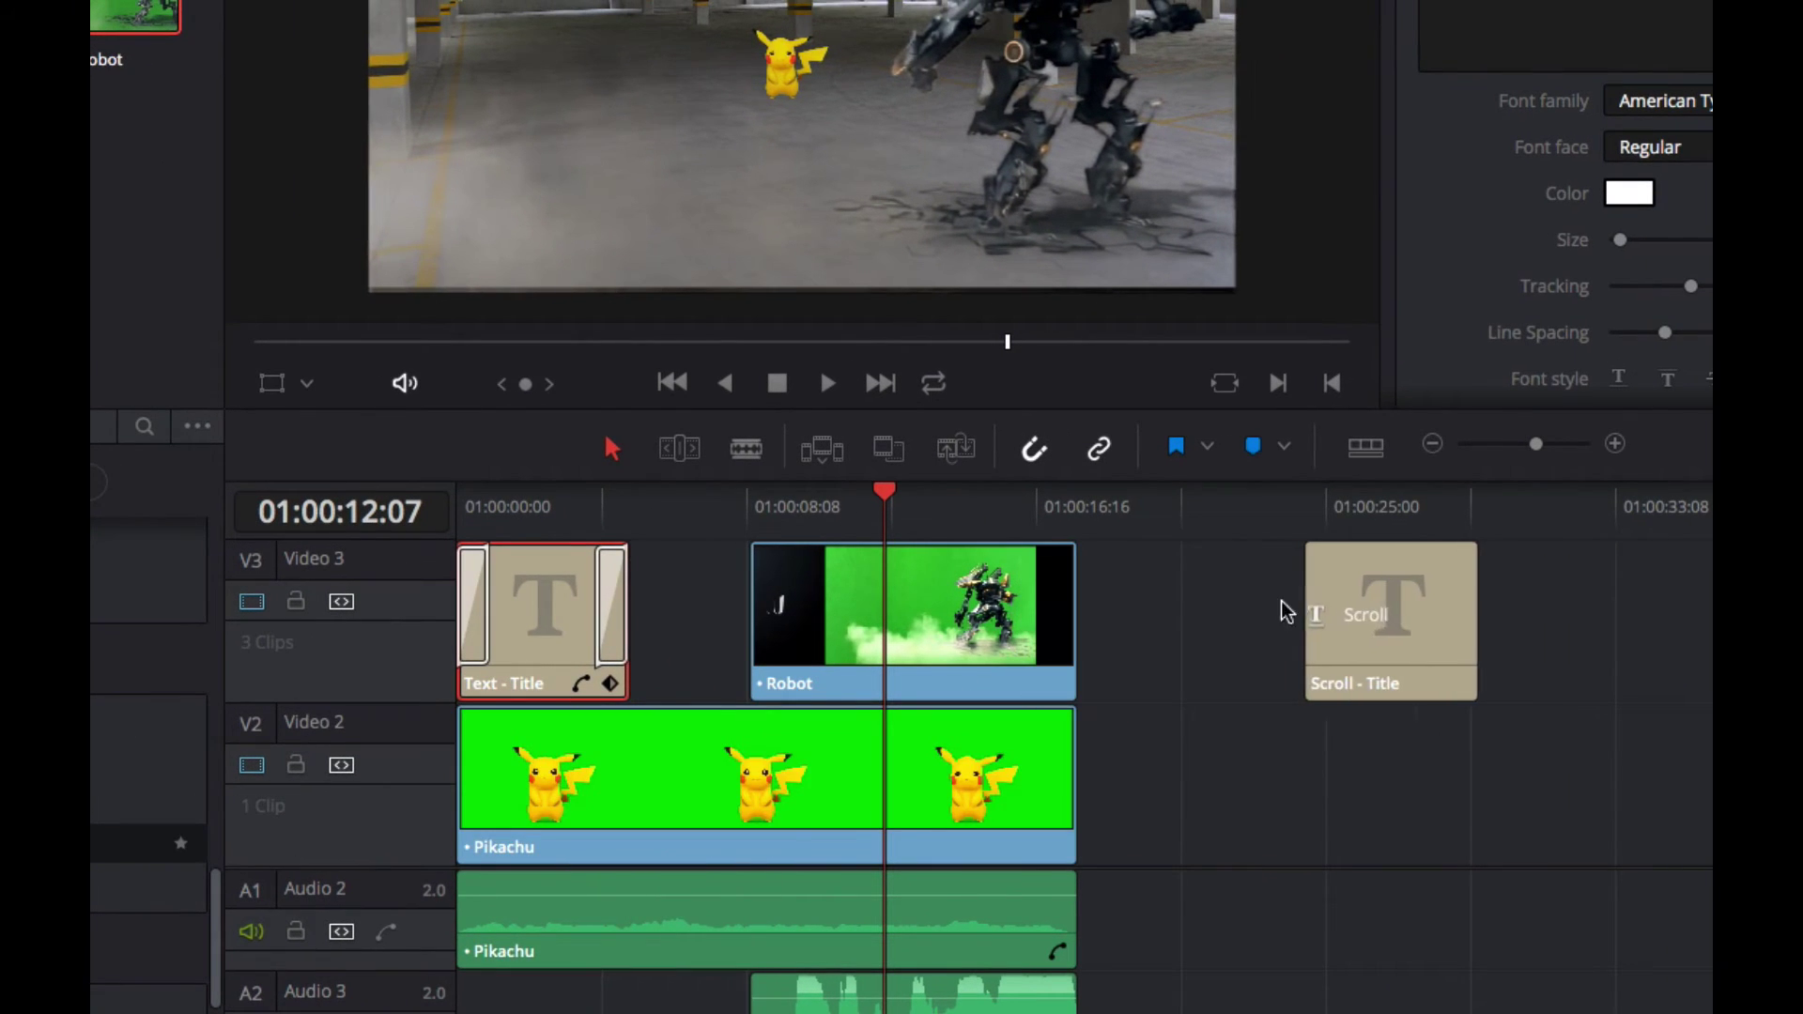
pyautogui.moveTo(1287, 613); pyautogui.dragTo(1100, 627)
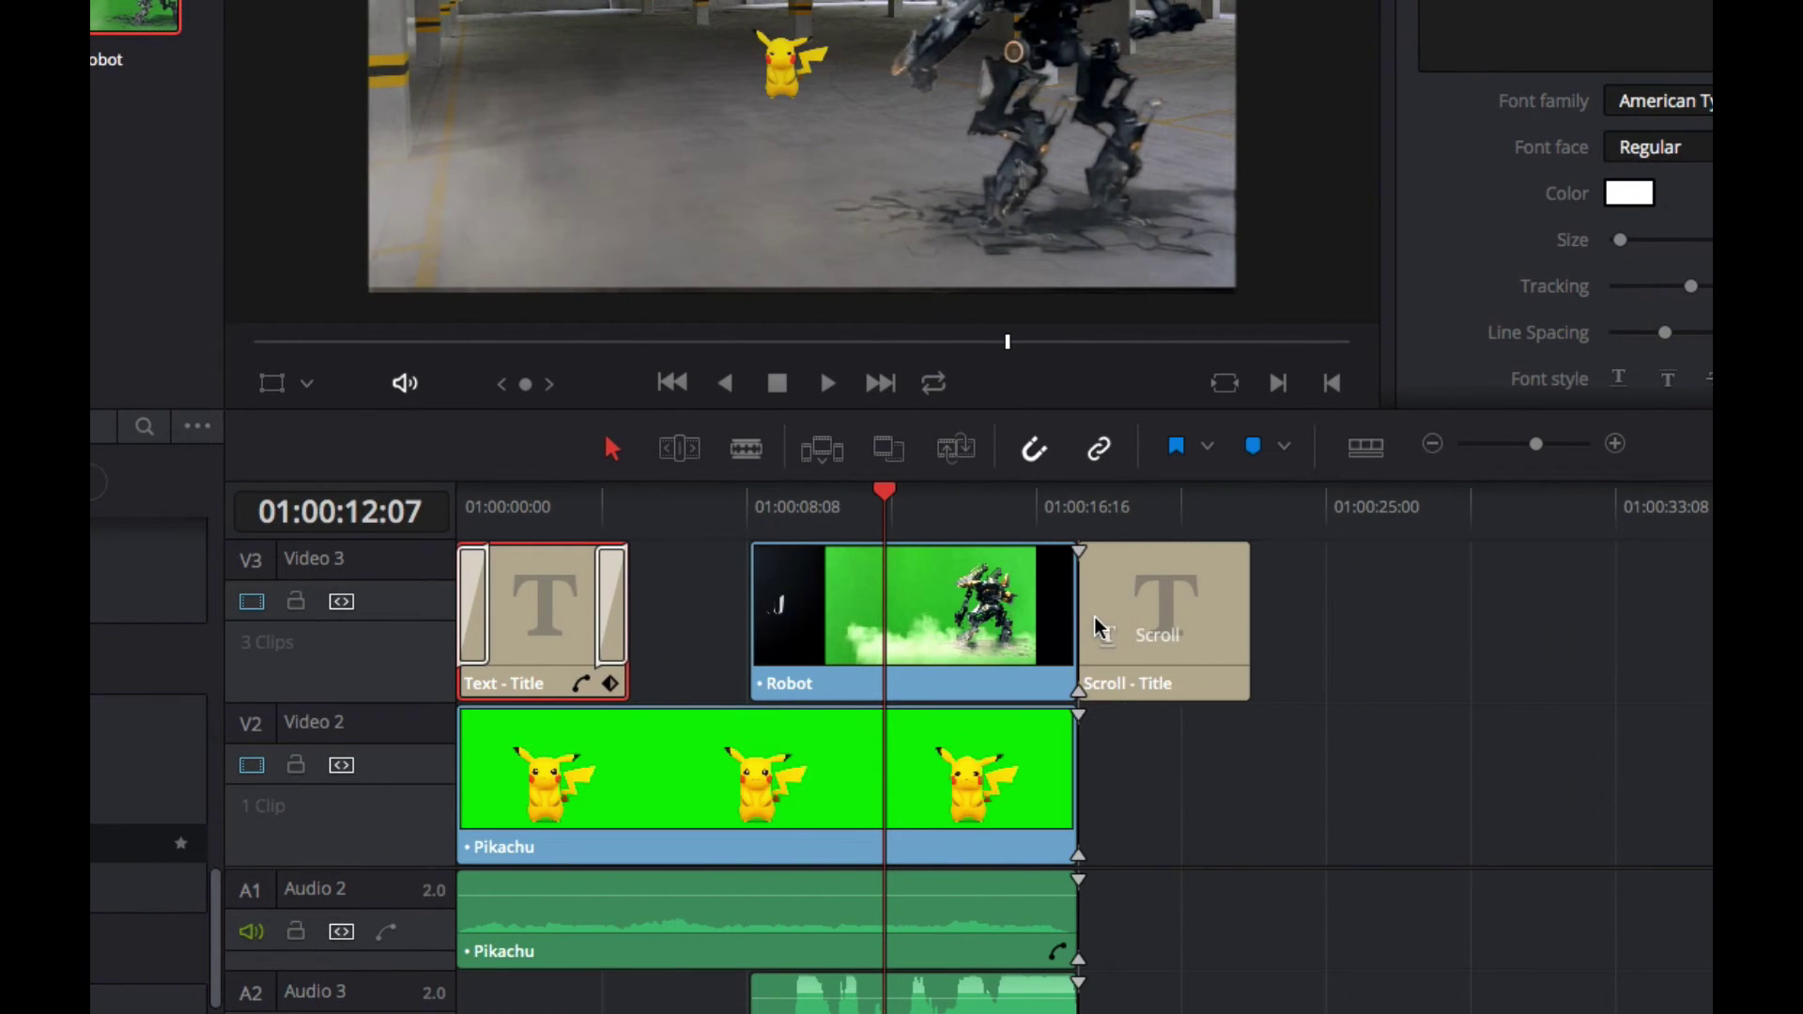
pyautogui.click(1165, 639)
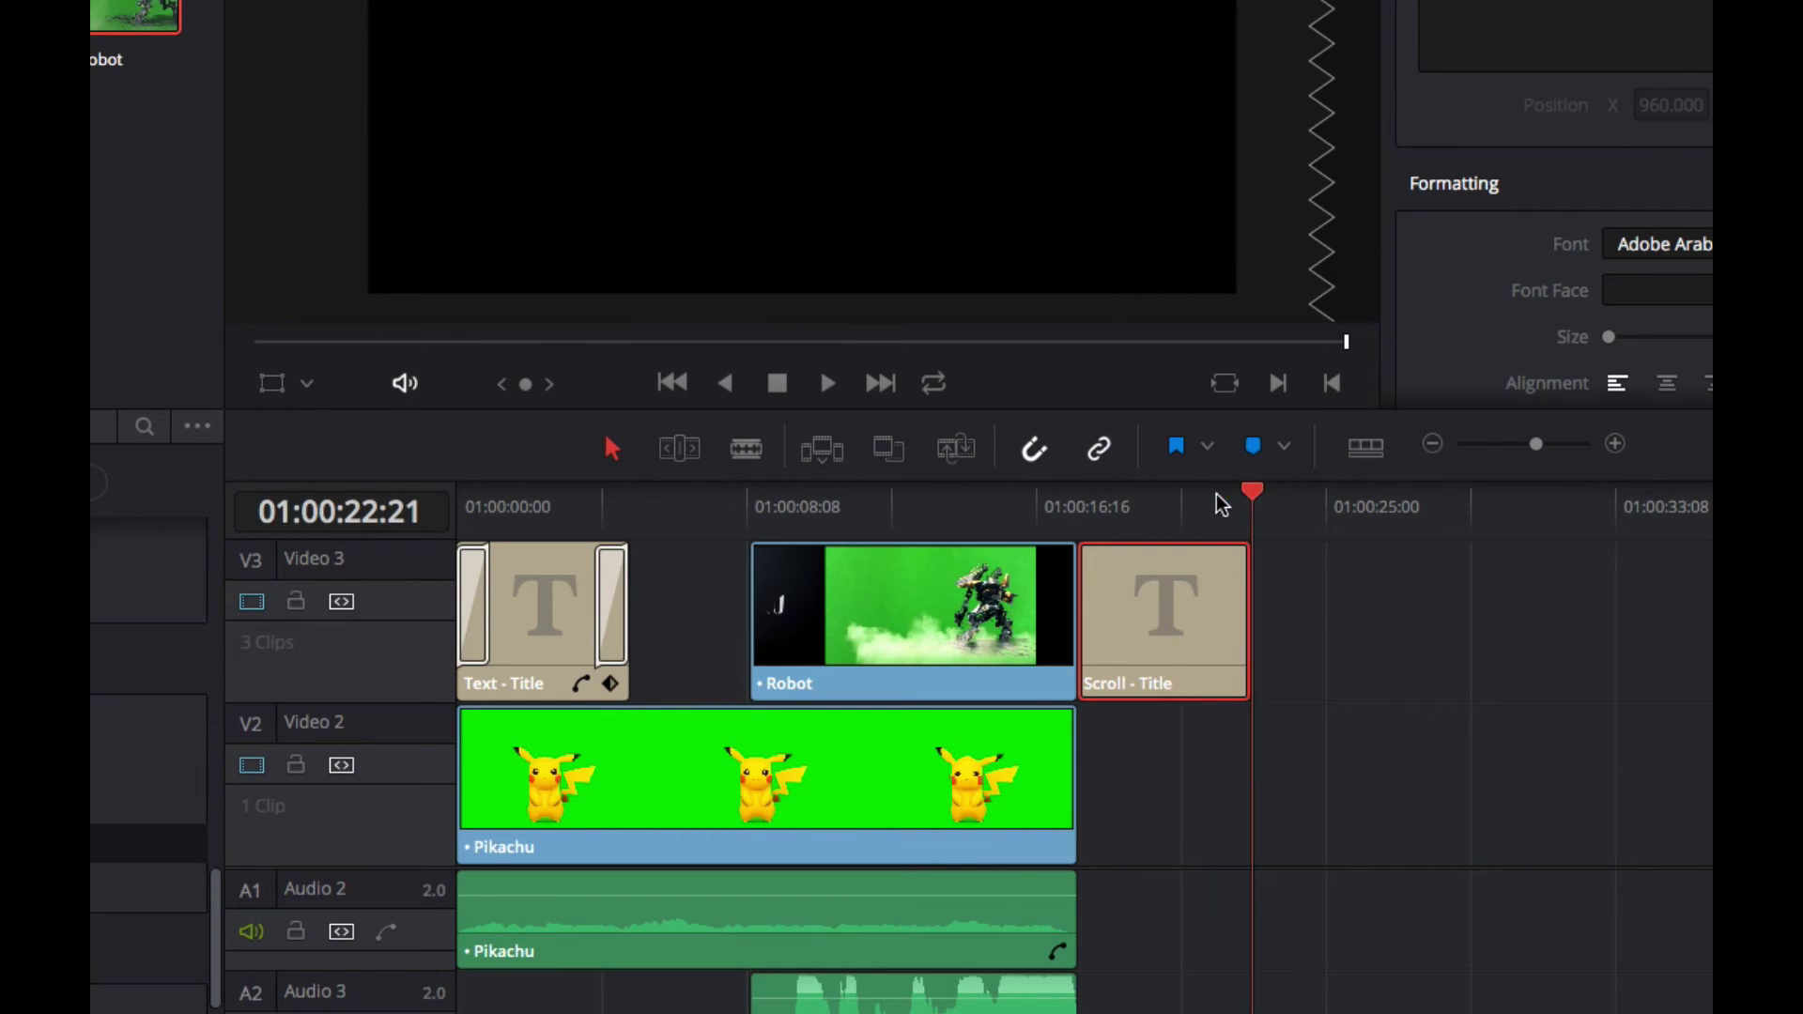
pyautogui.click(1174, 507)
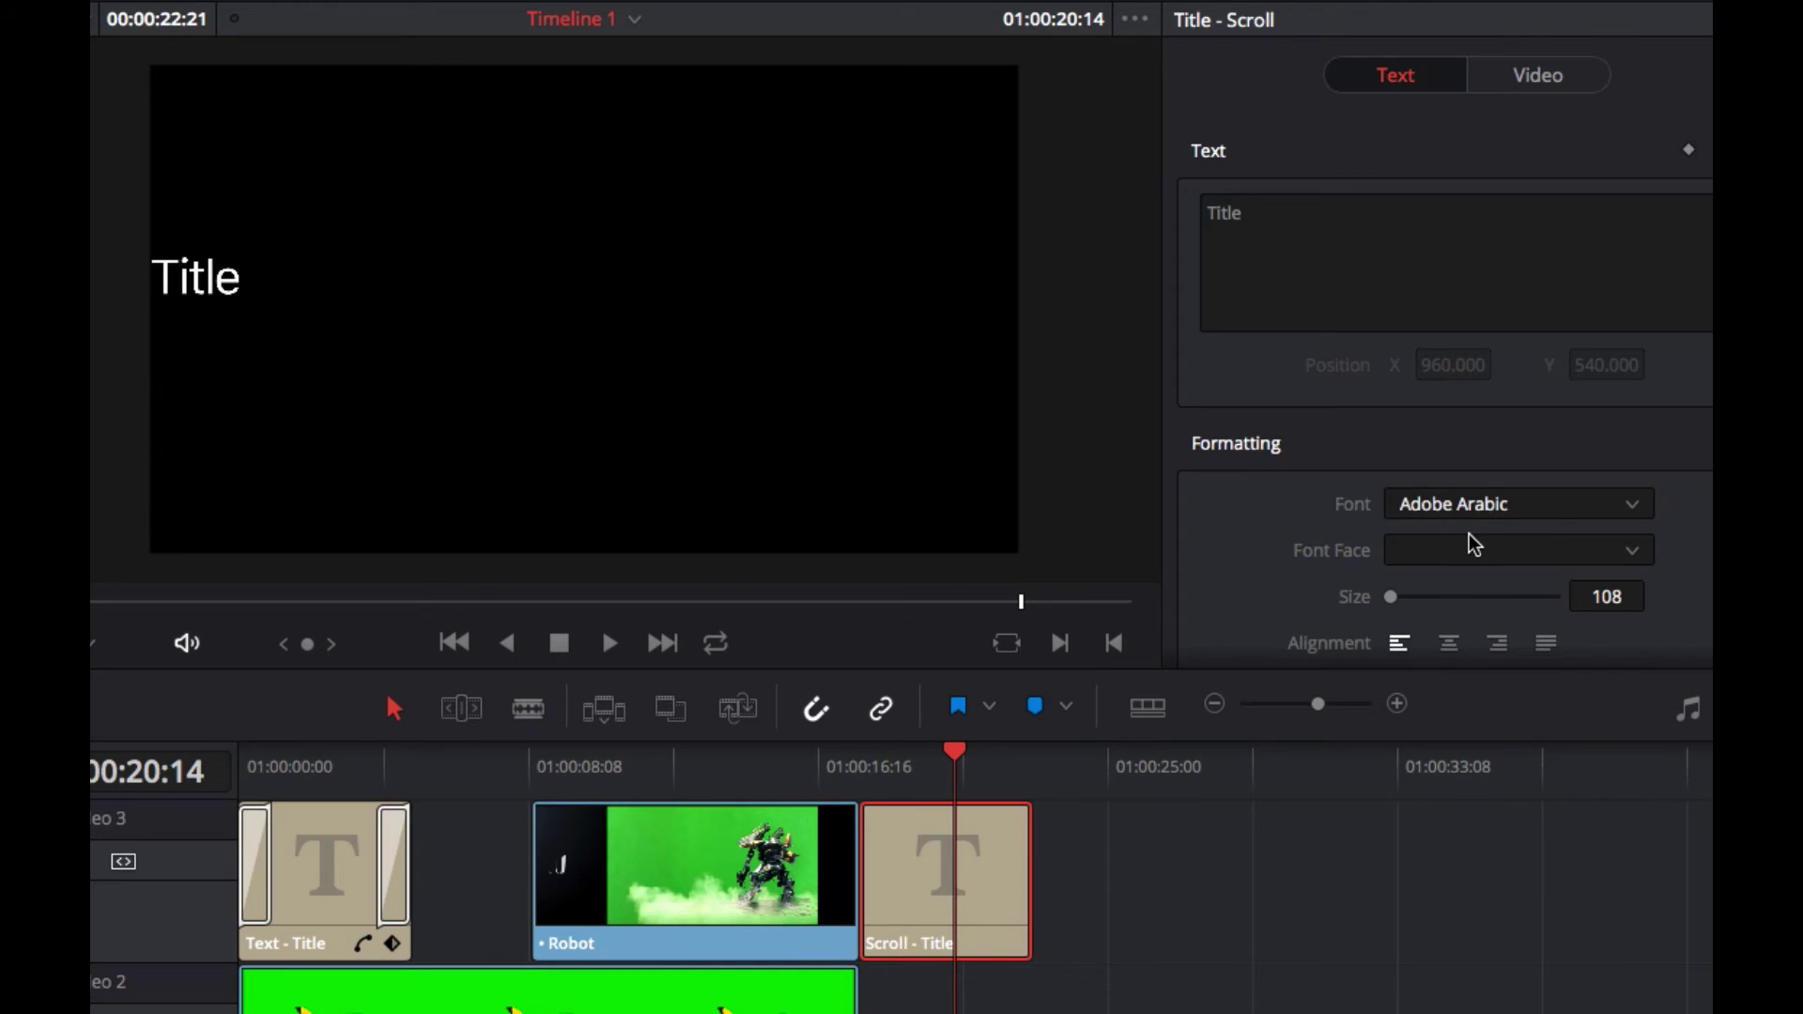
pyautogui.scroll(-1, 1475, 544)
pyautogui.click(1455, 615)
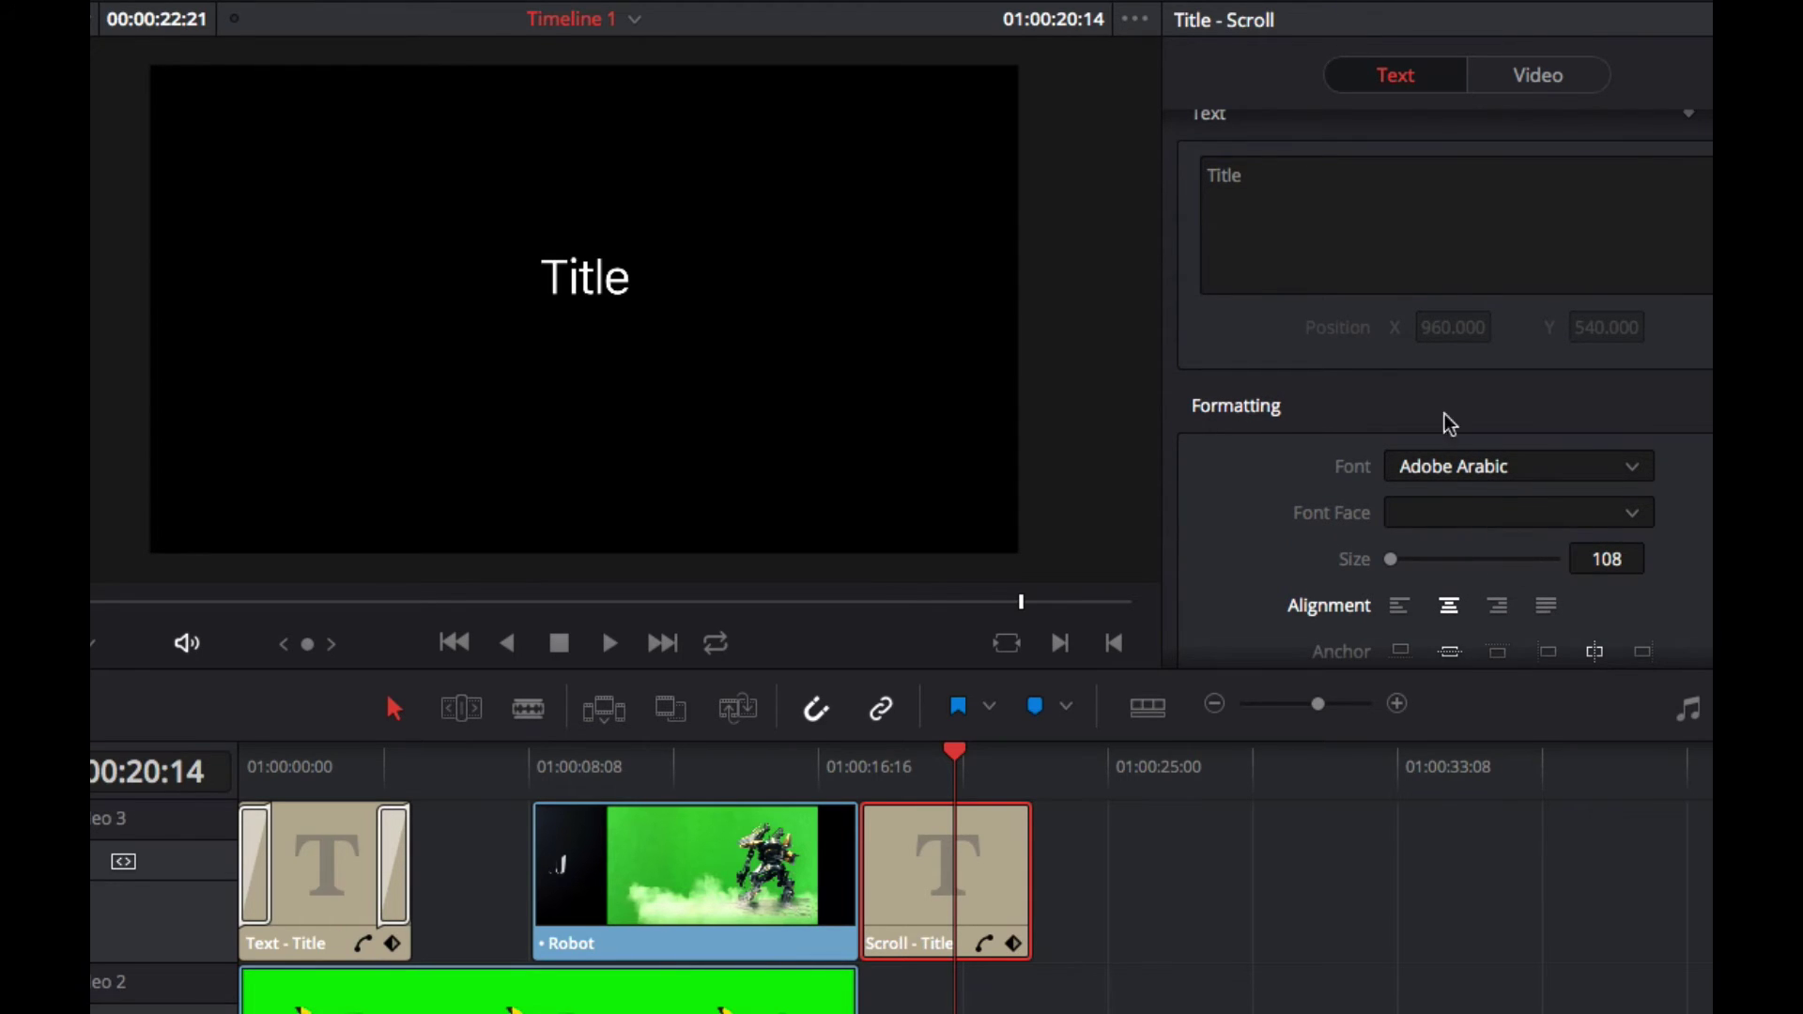
# Replace the scroll text with 'Pokemon Gone', 'Starring...', 'Pikachu' and 'A Big Robot' lines.
pyautogui.click(1318, 175)
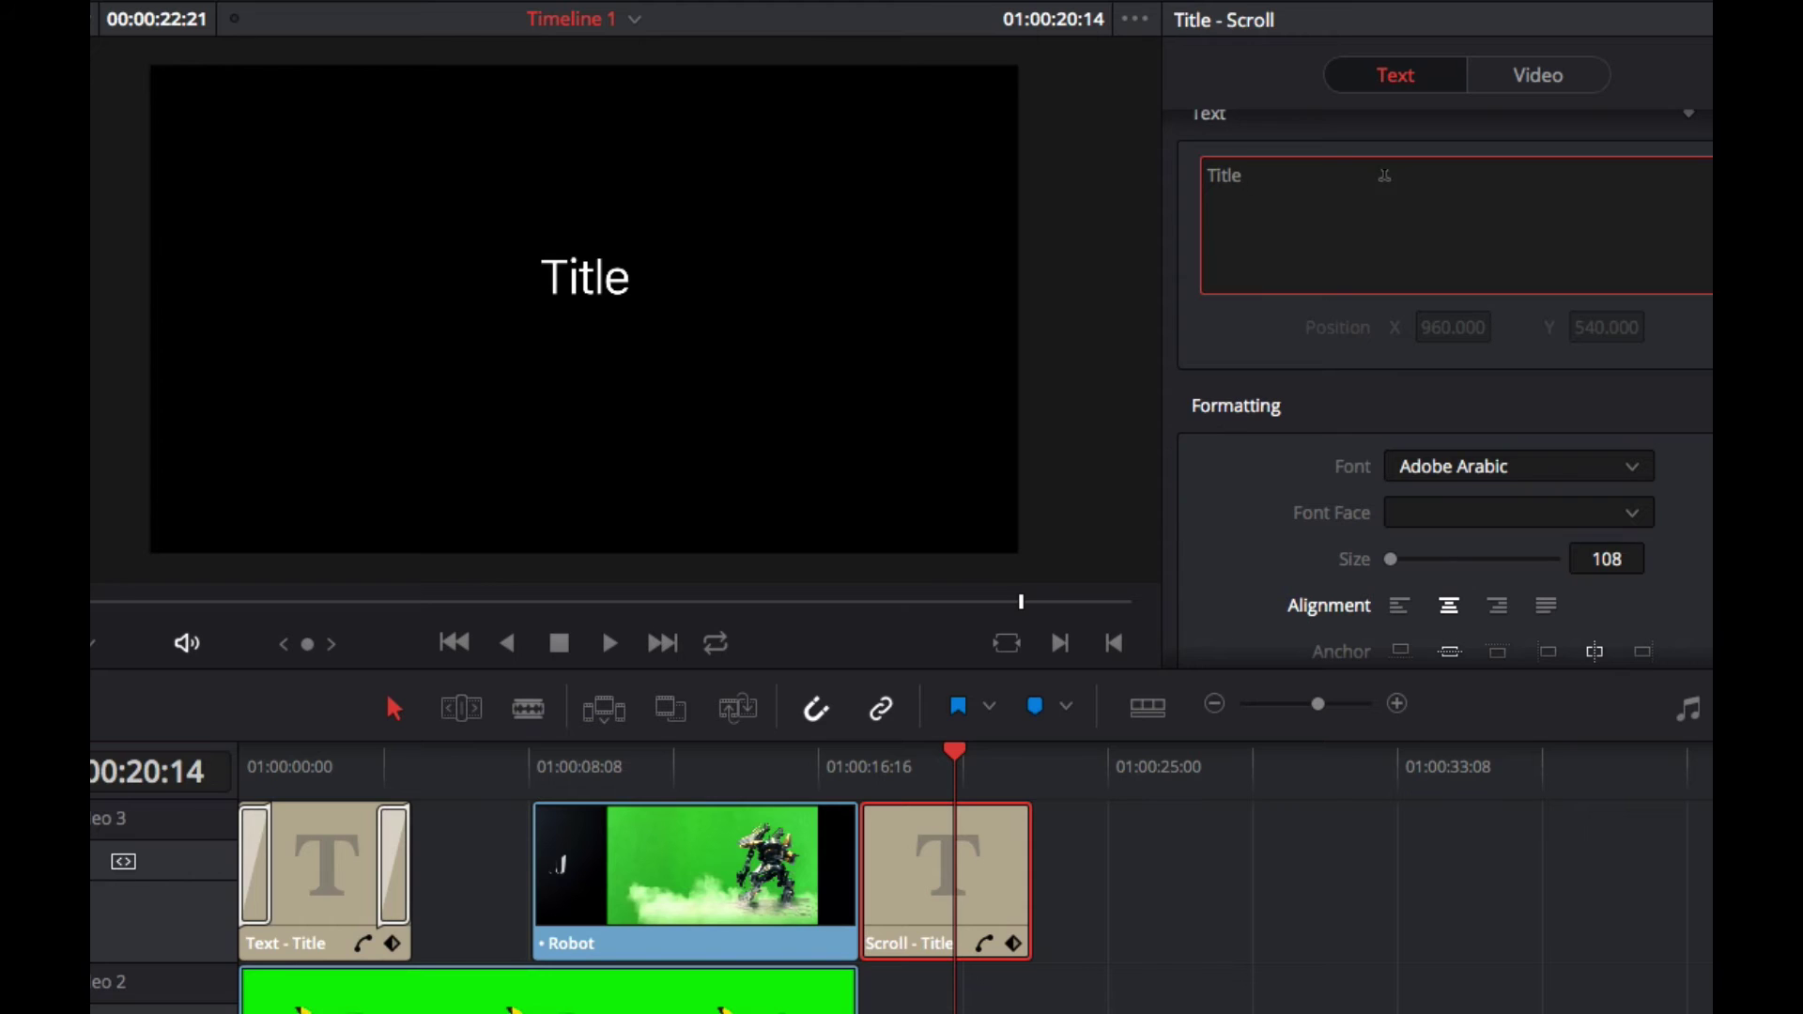
pyautogui.moveTo(1240, 175); pyautogui.dragTo(1199, 188)
pyautogui.write('Poke')
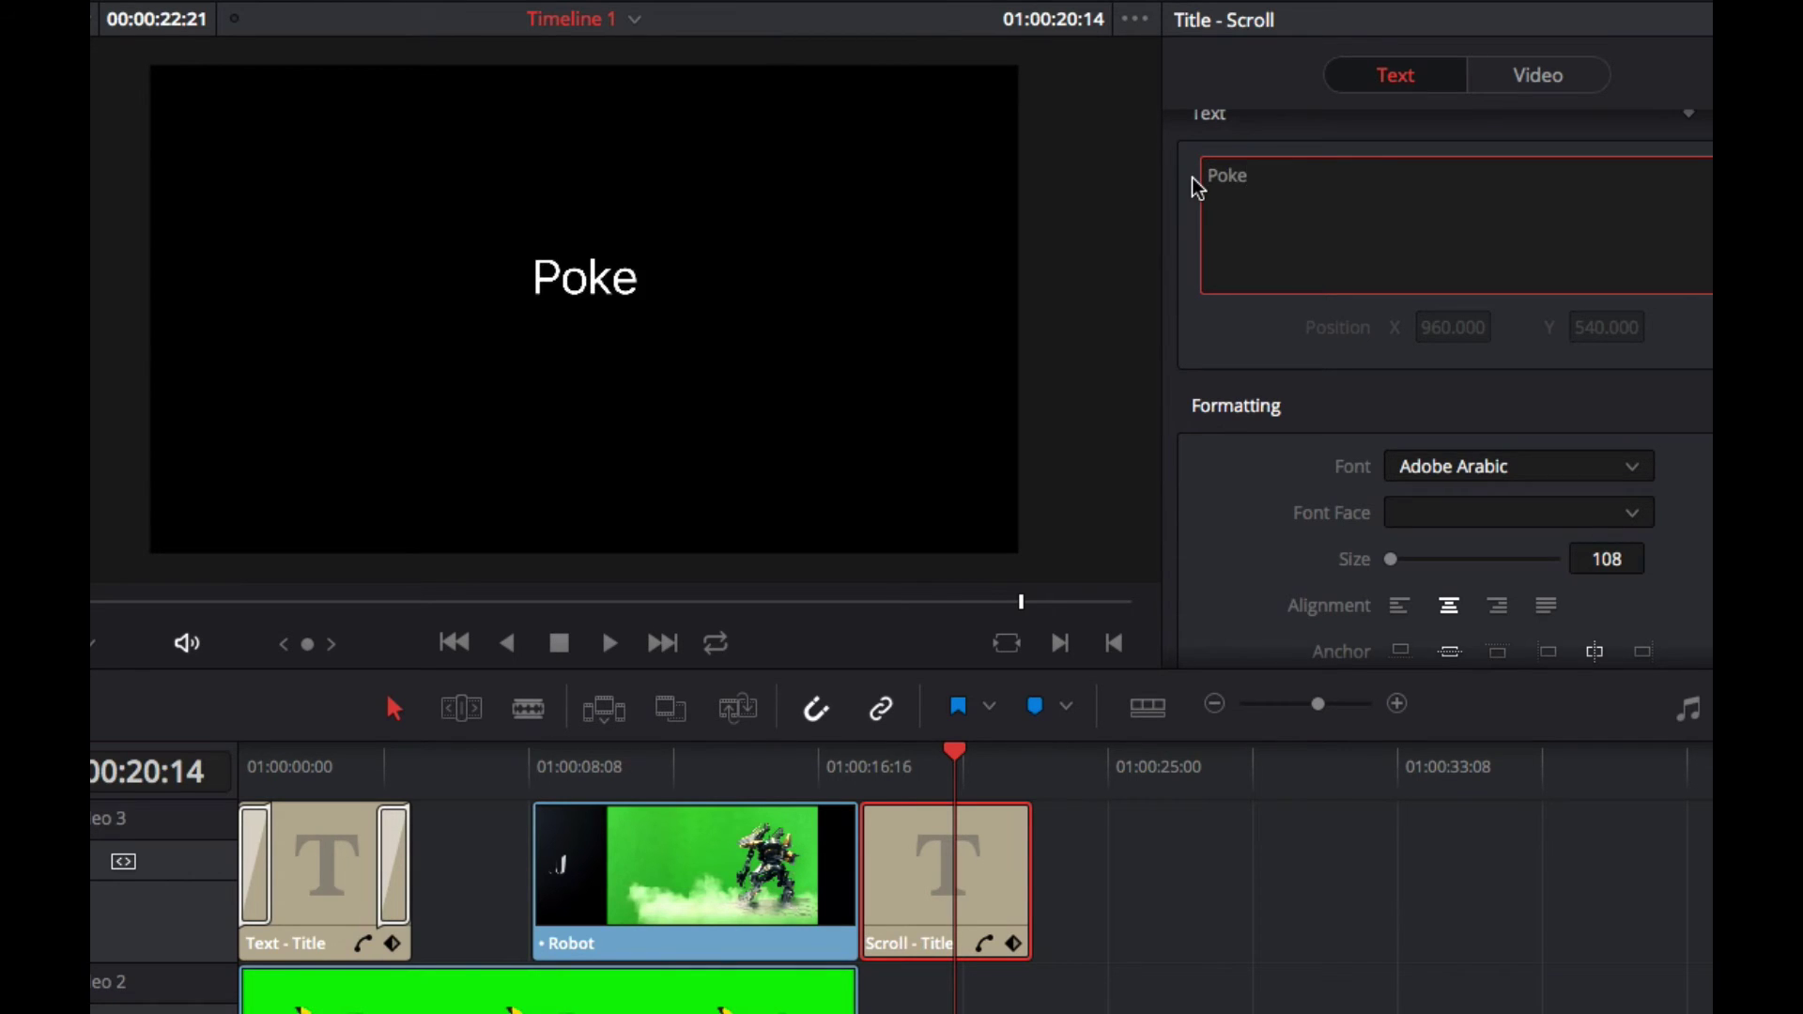
pyautogui.write('mon G')
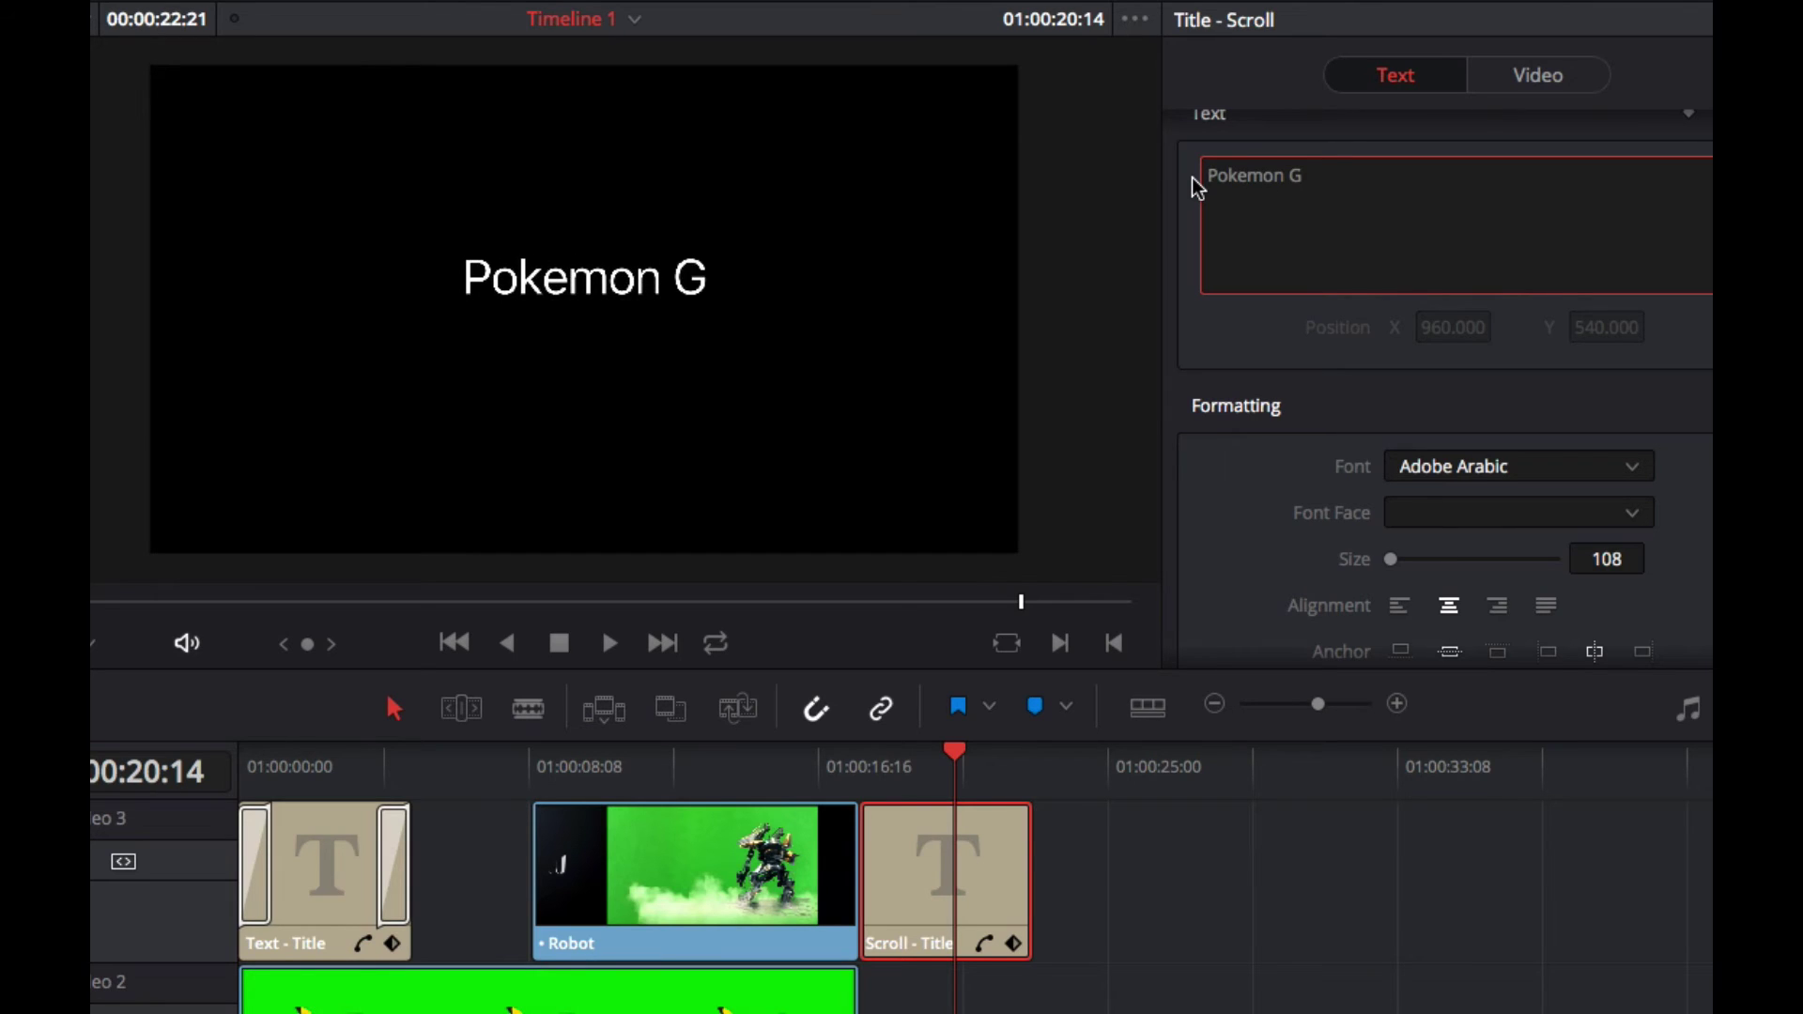
pyautogui.write('oine')
pyautogui.press('BackSpace')
pyautogui.press('BackSpace')
pyautogui.press('BackSpace')
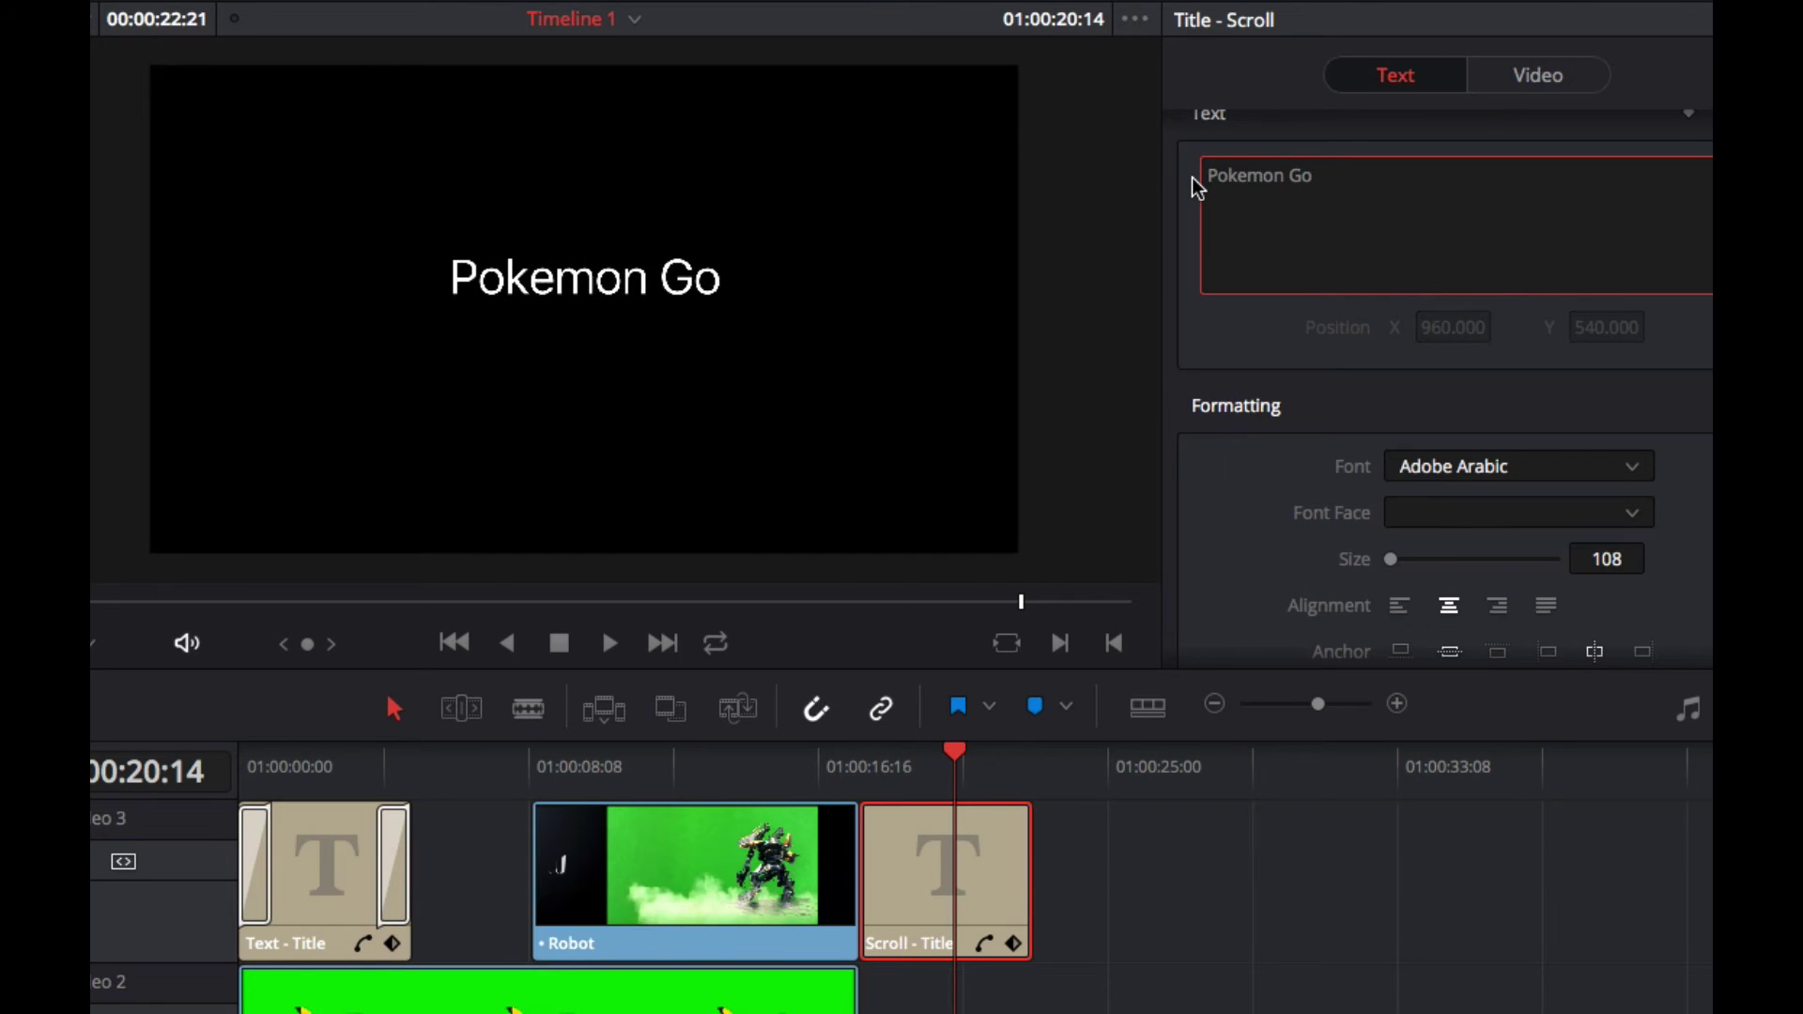
pyautogui.write('ne')
pyautogui.press('Return')
pyautogui.press('Return')
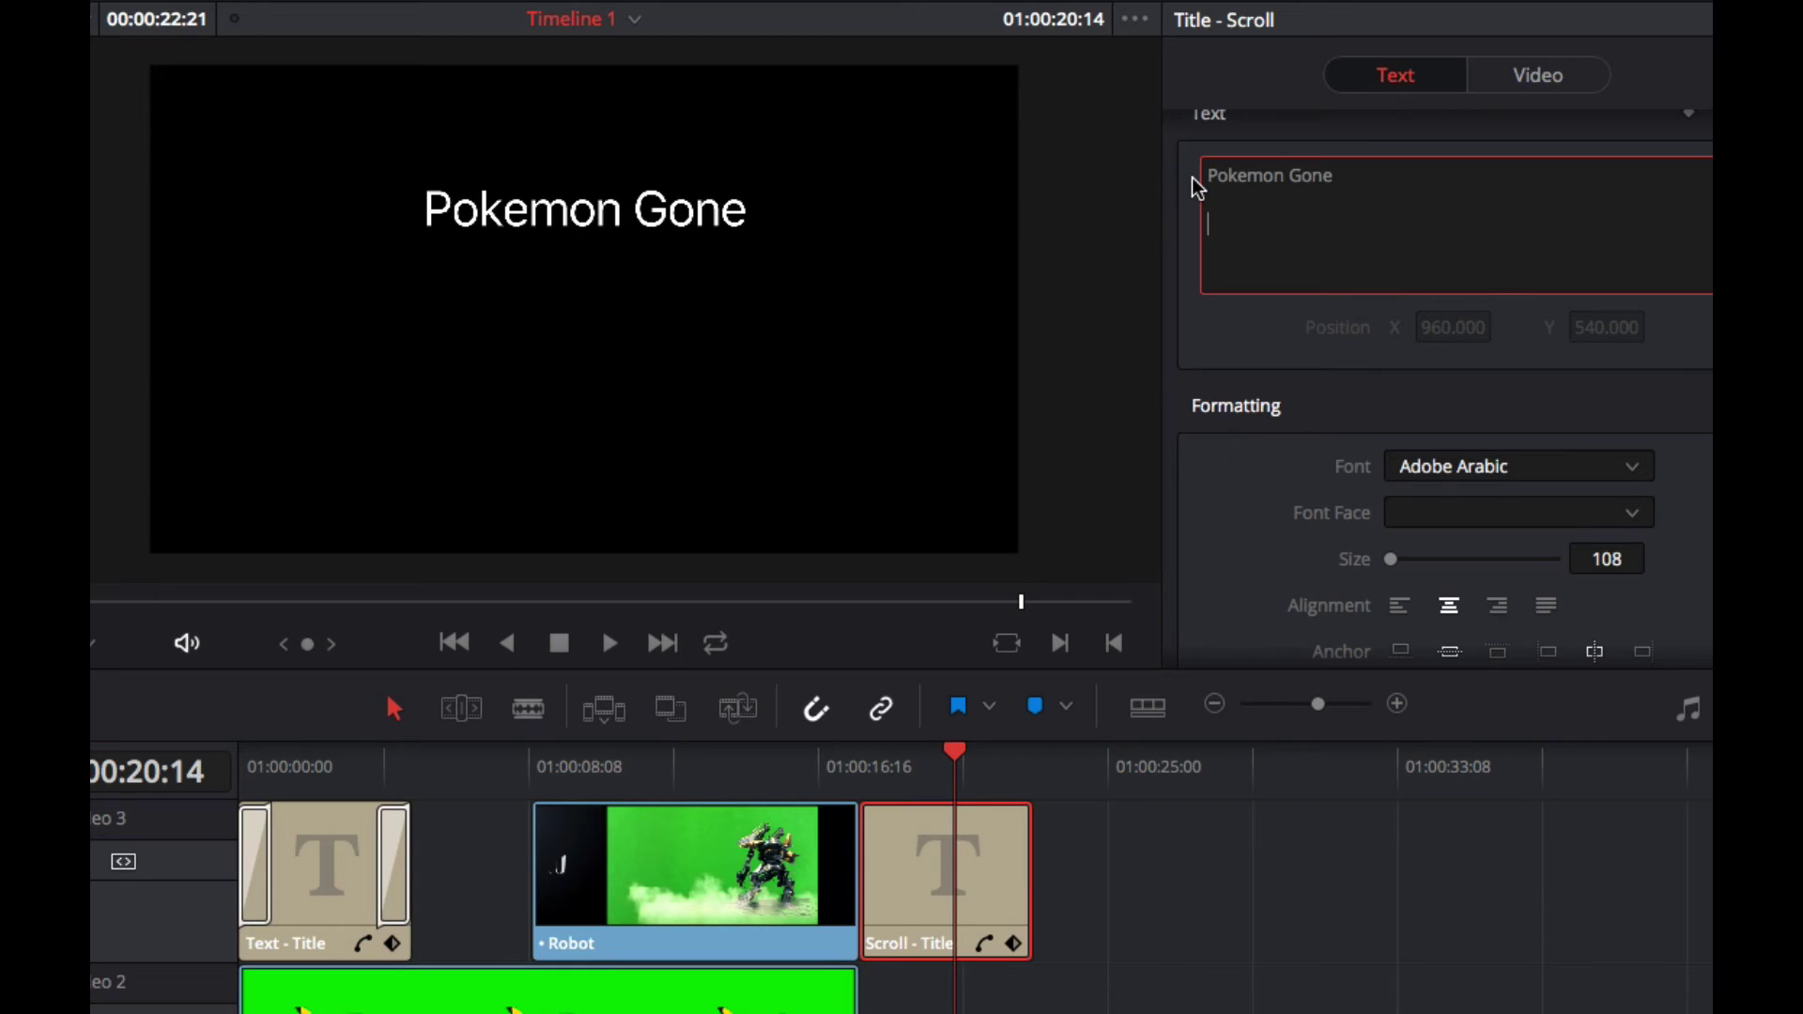
pyautogui.write('Starring')
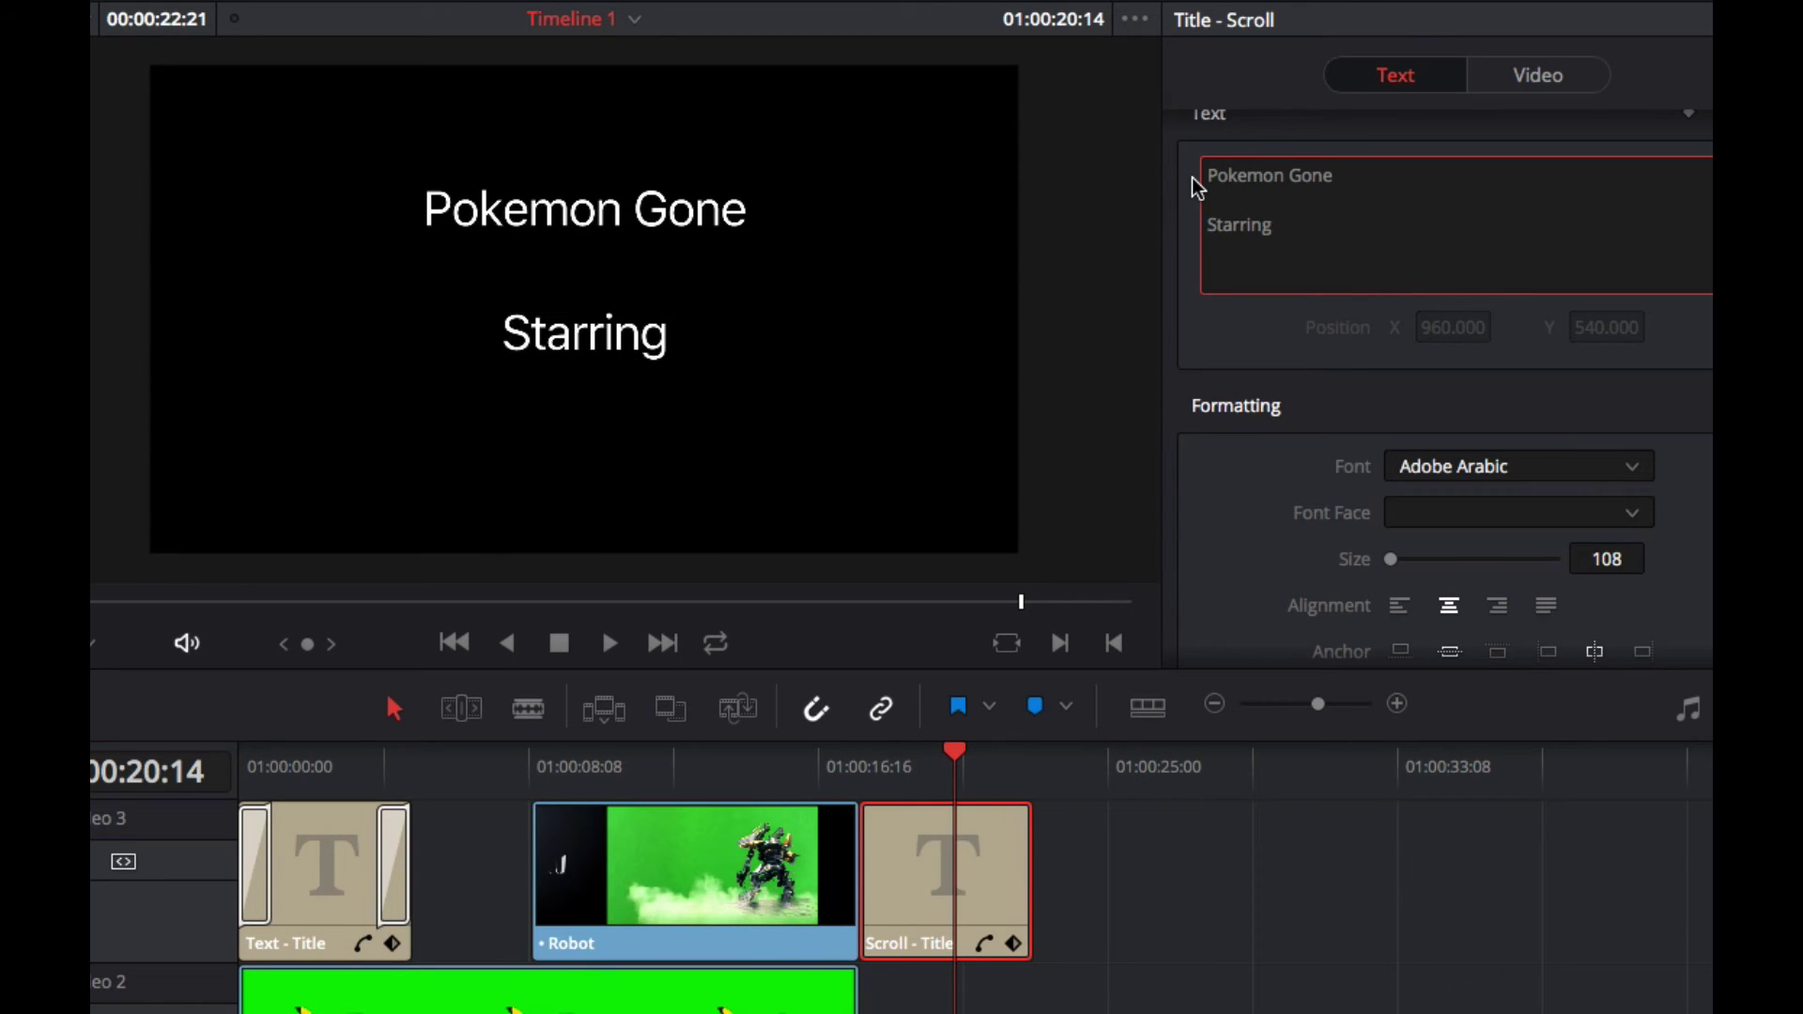
pyautogui.write('...')
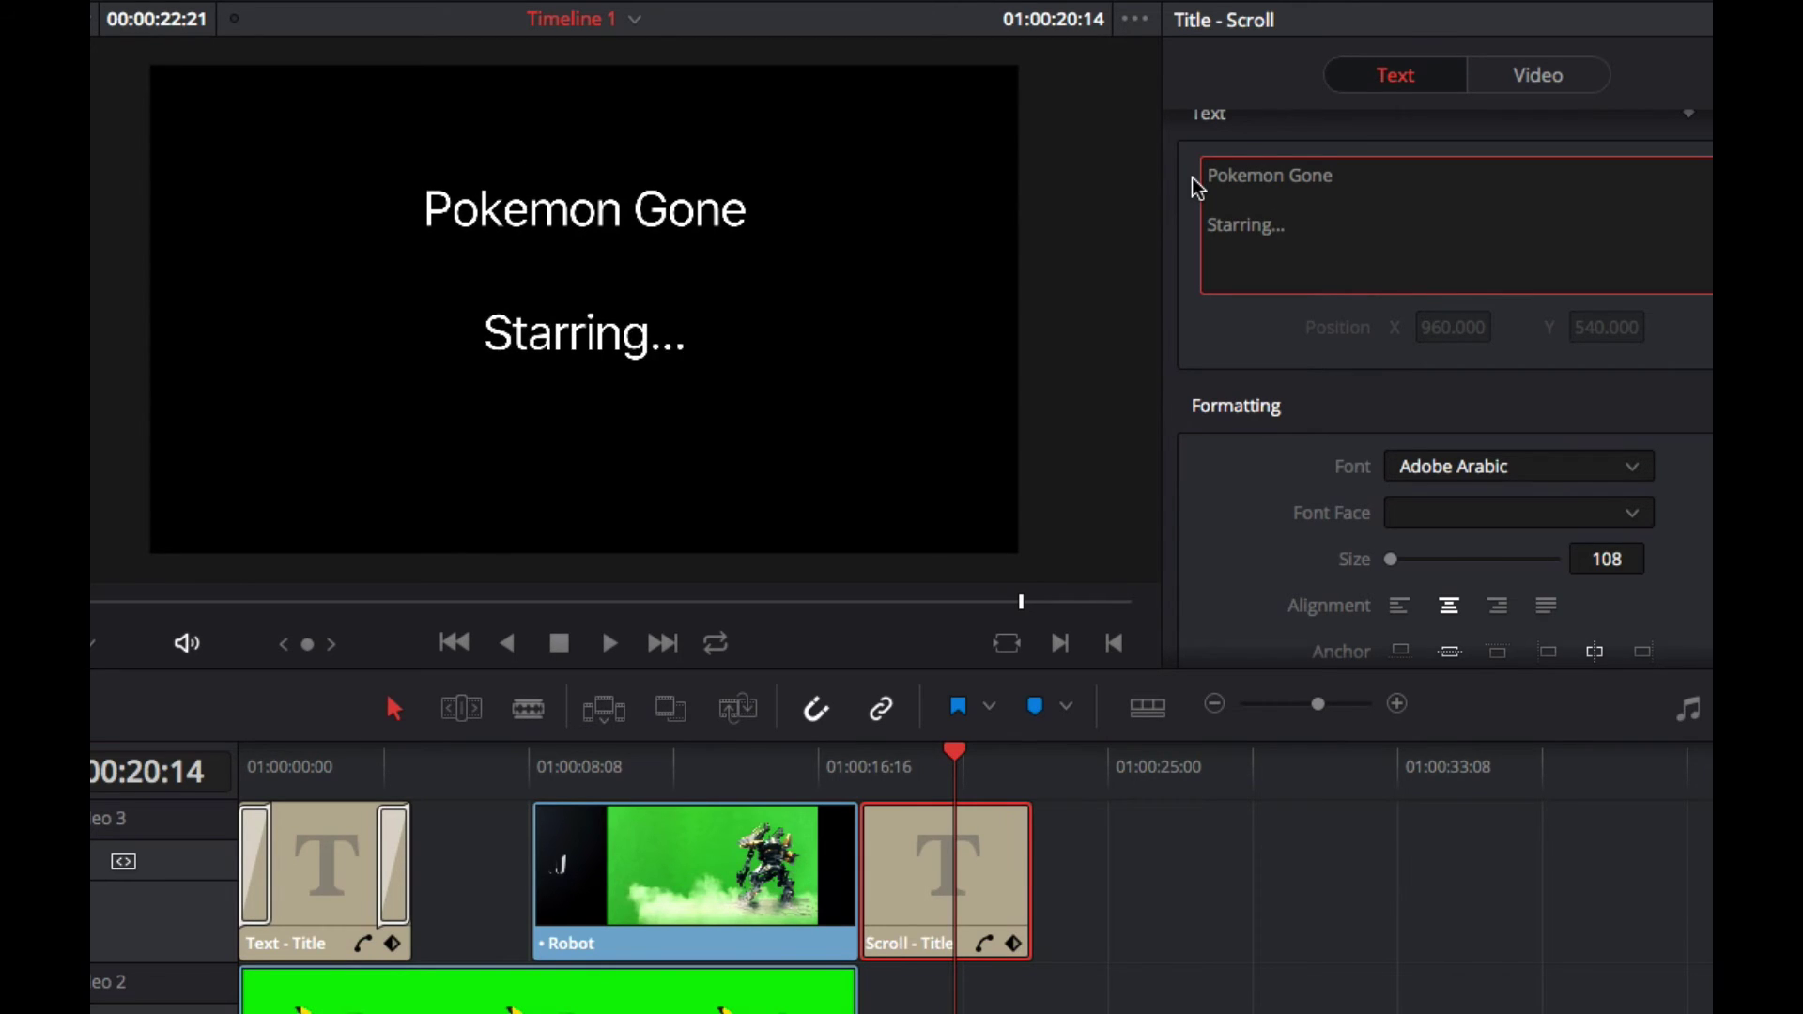
pyautogui.press('Return')
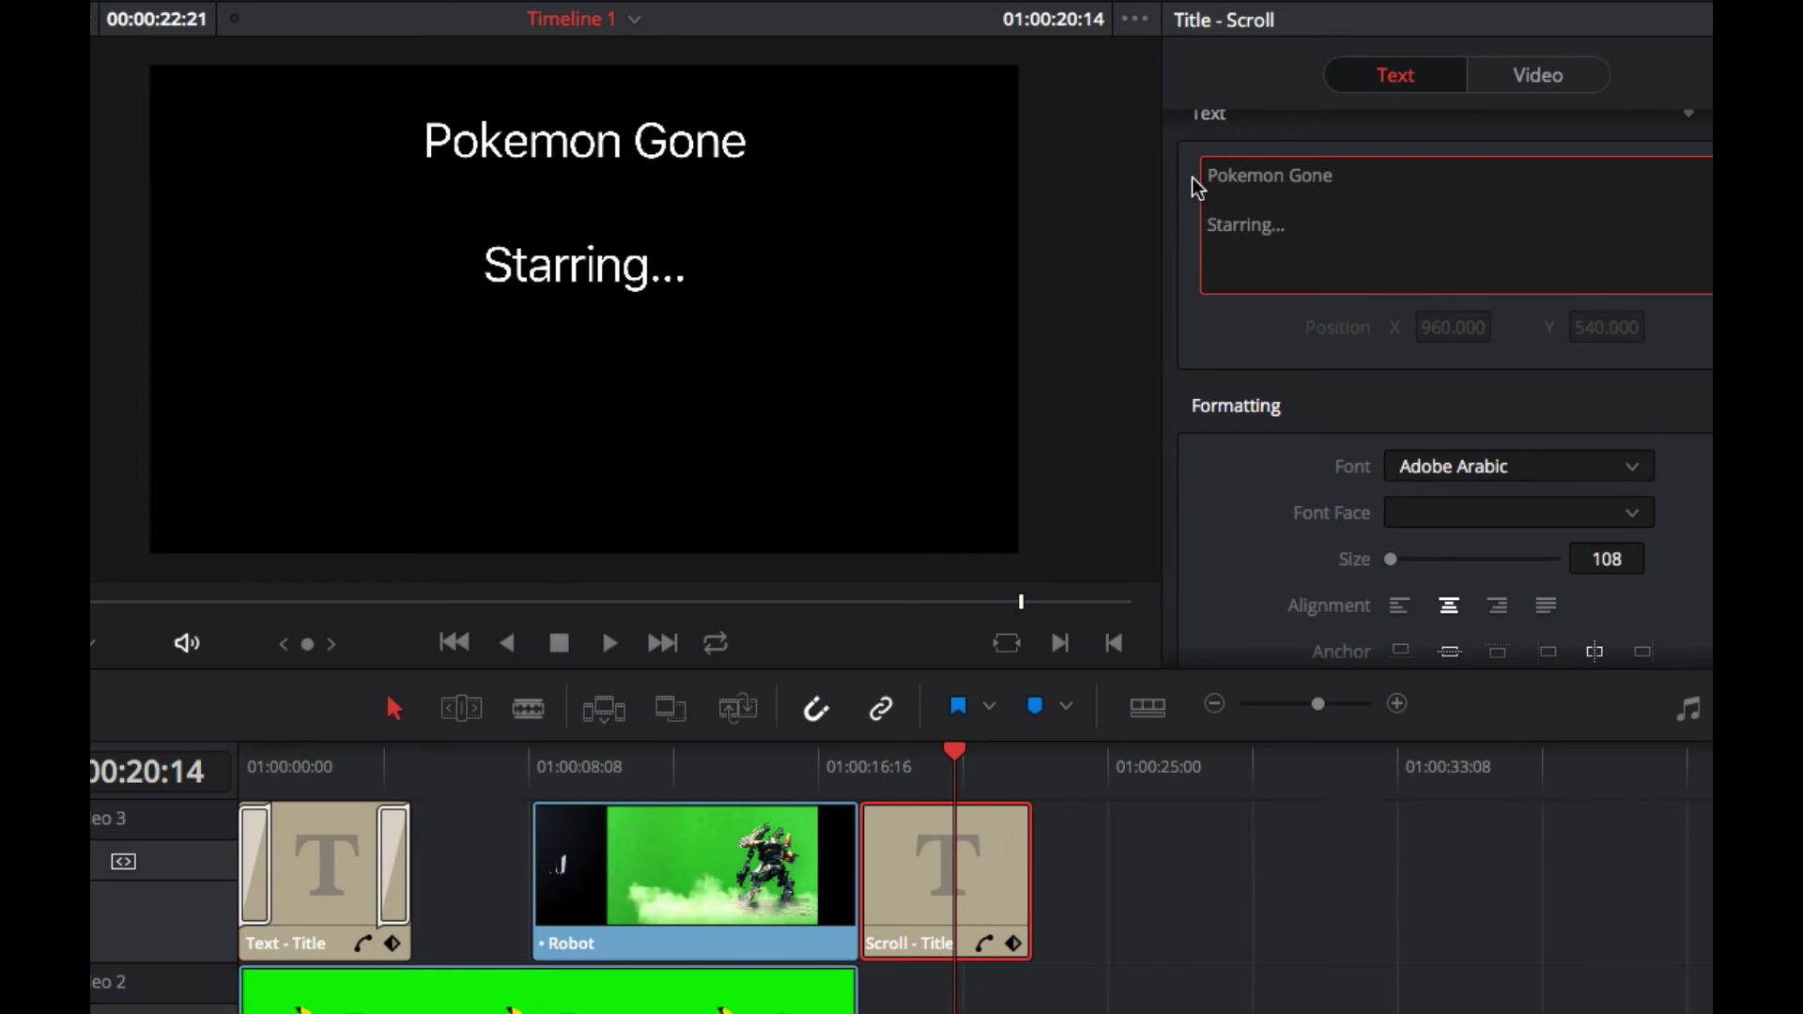
pyautogui.write('Pikachu')
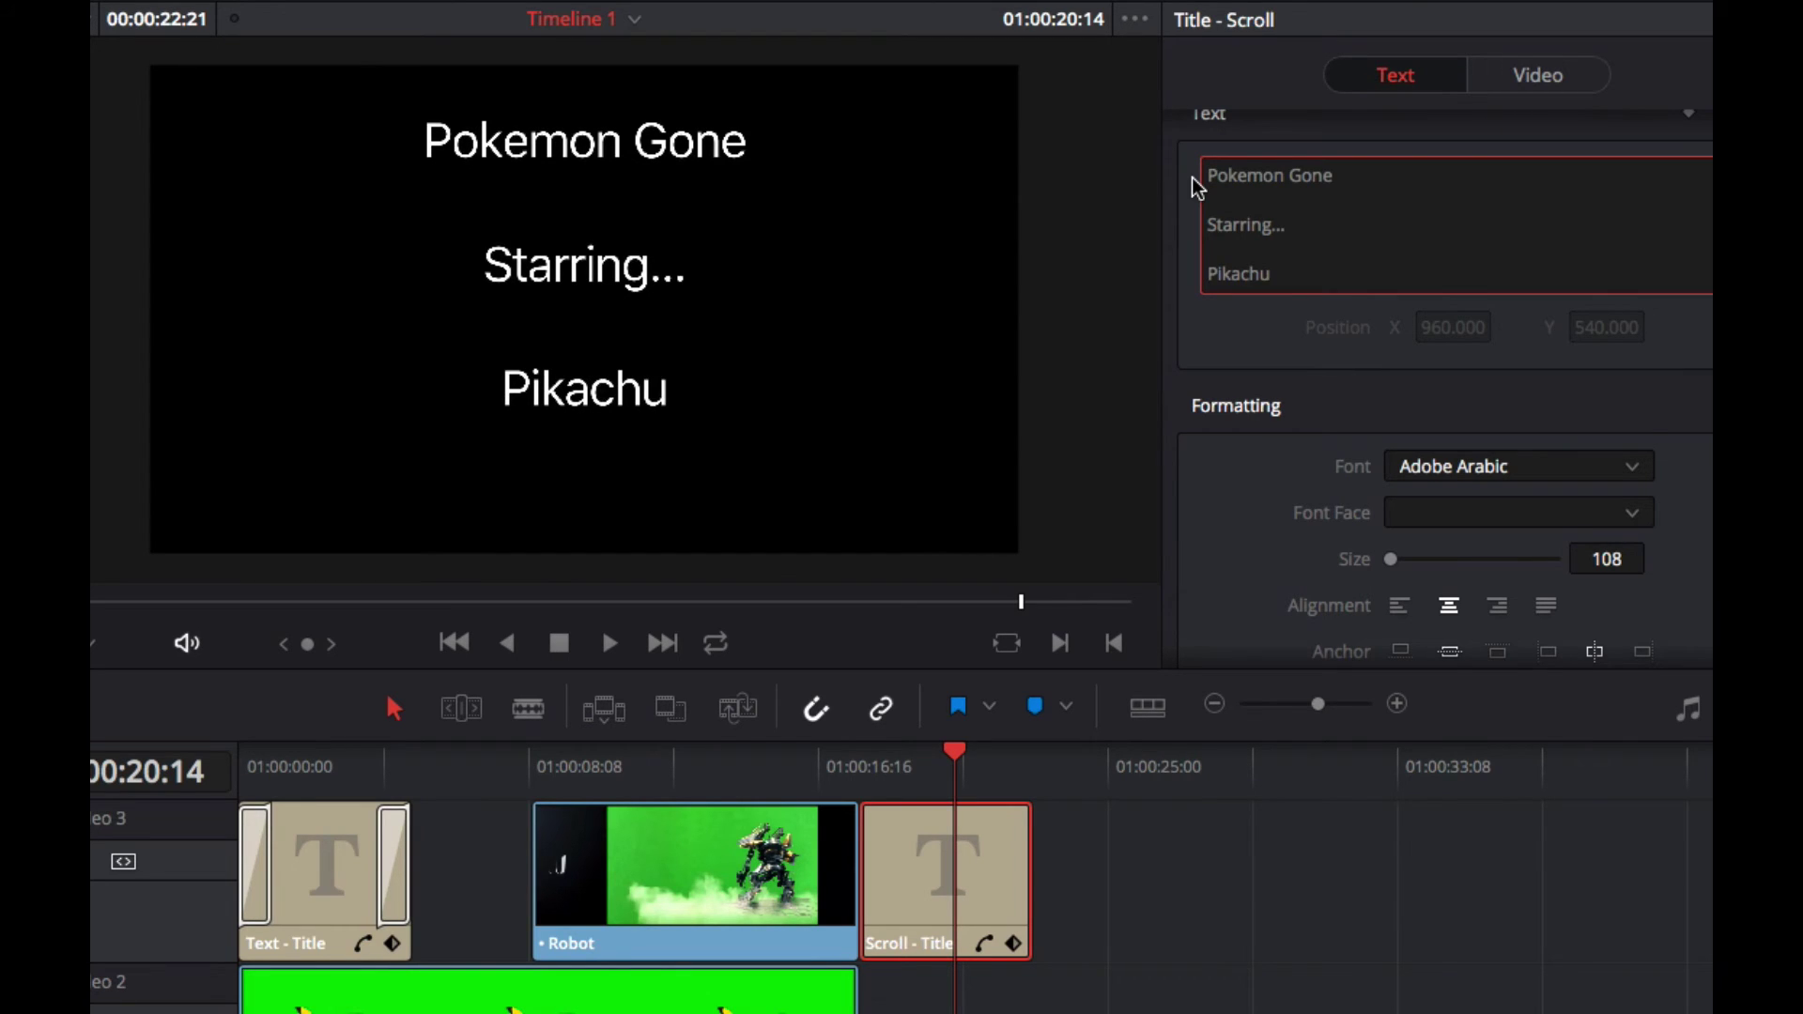
pyautogui.press('Return')
pyautogui.write('A')
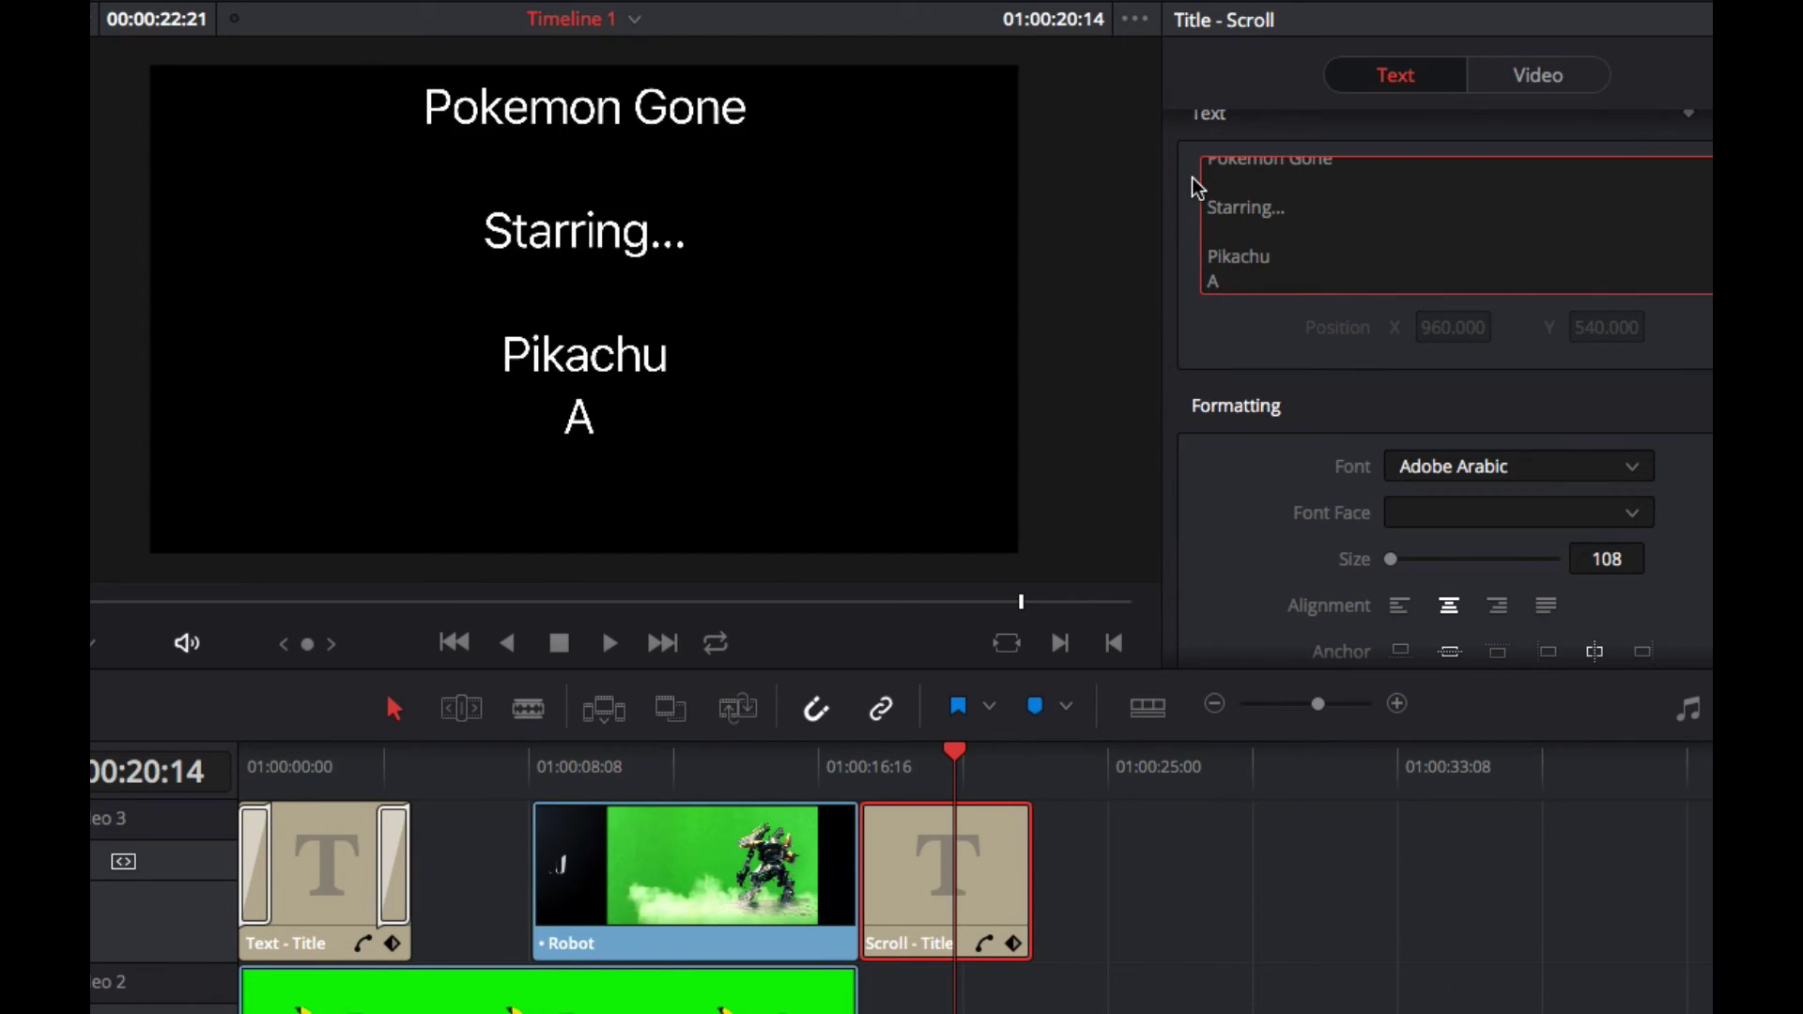
pyautogui.write(' Big Robot')
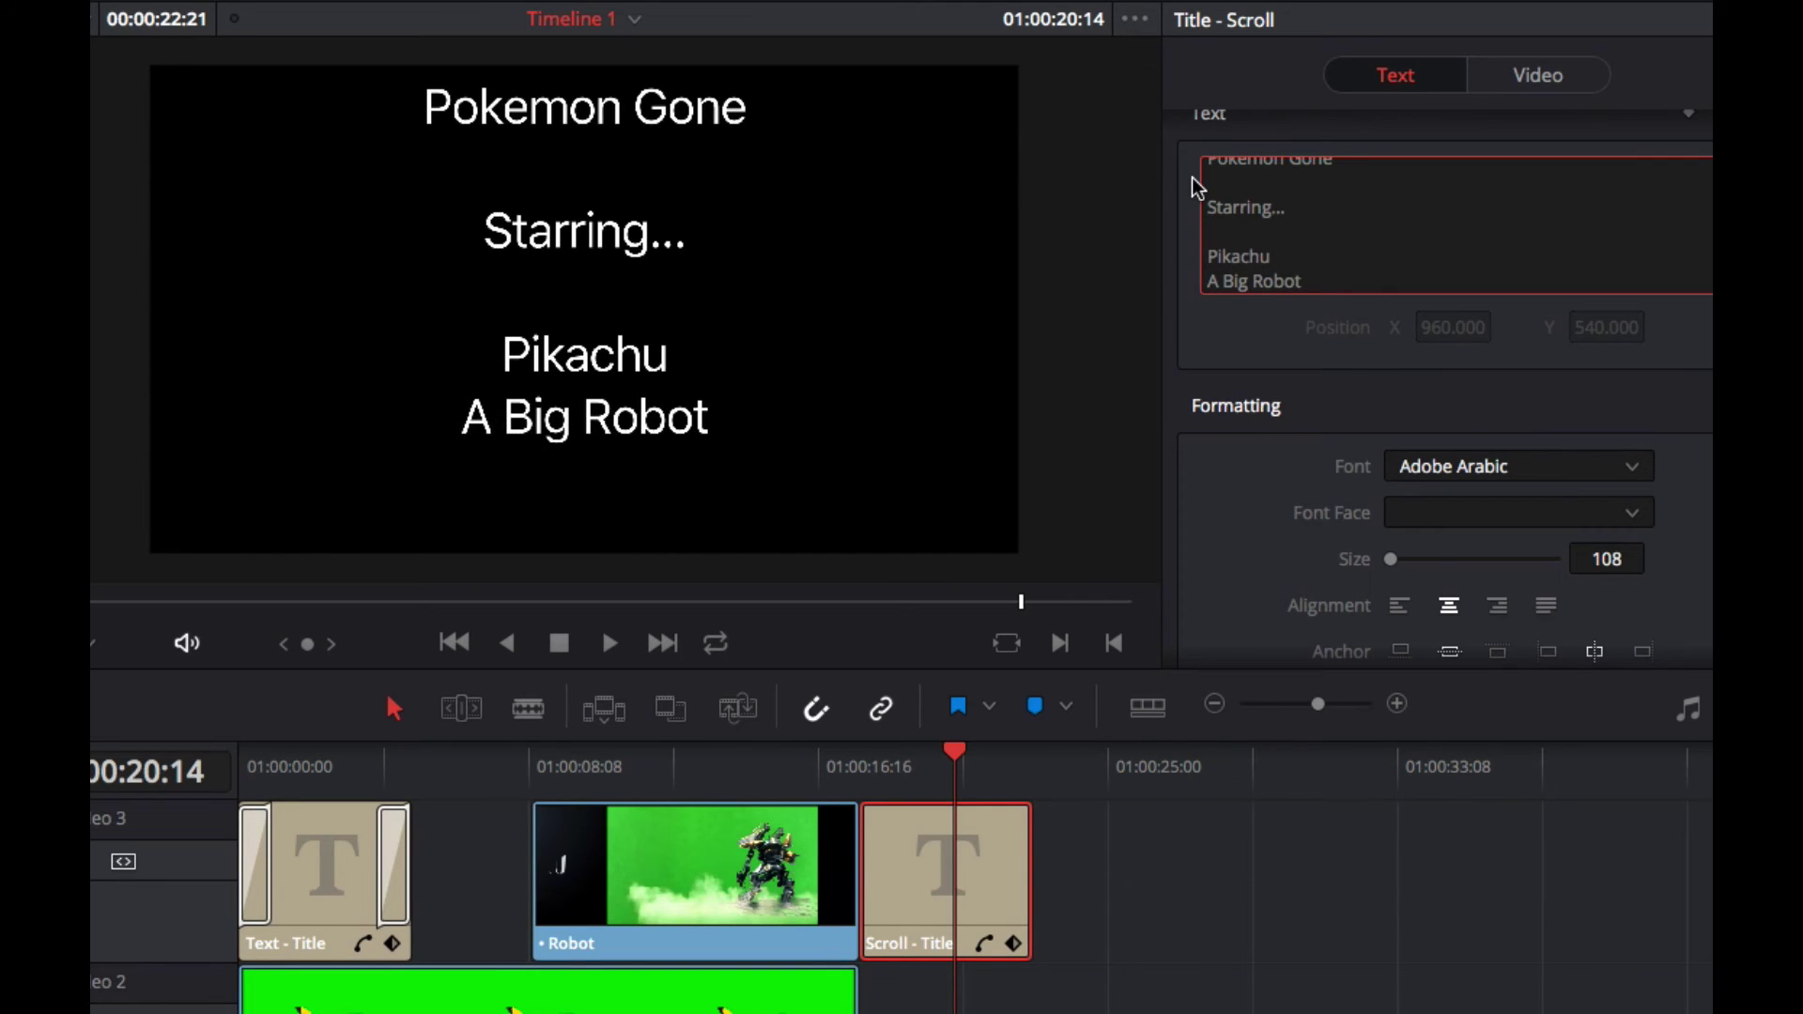
# Add the Directed by, Produced by and Edited by credit lines and a © 2017 copyright line.
pyautogui.press('Return')
pyautogui.press('Return')
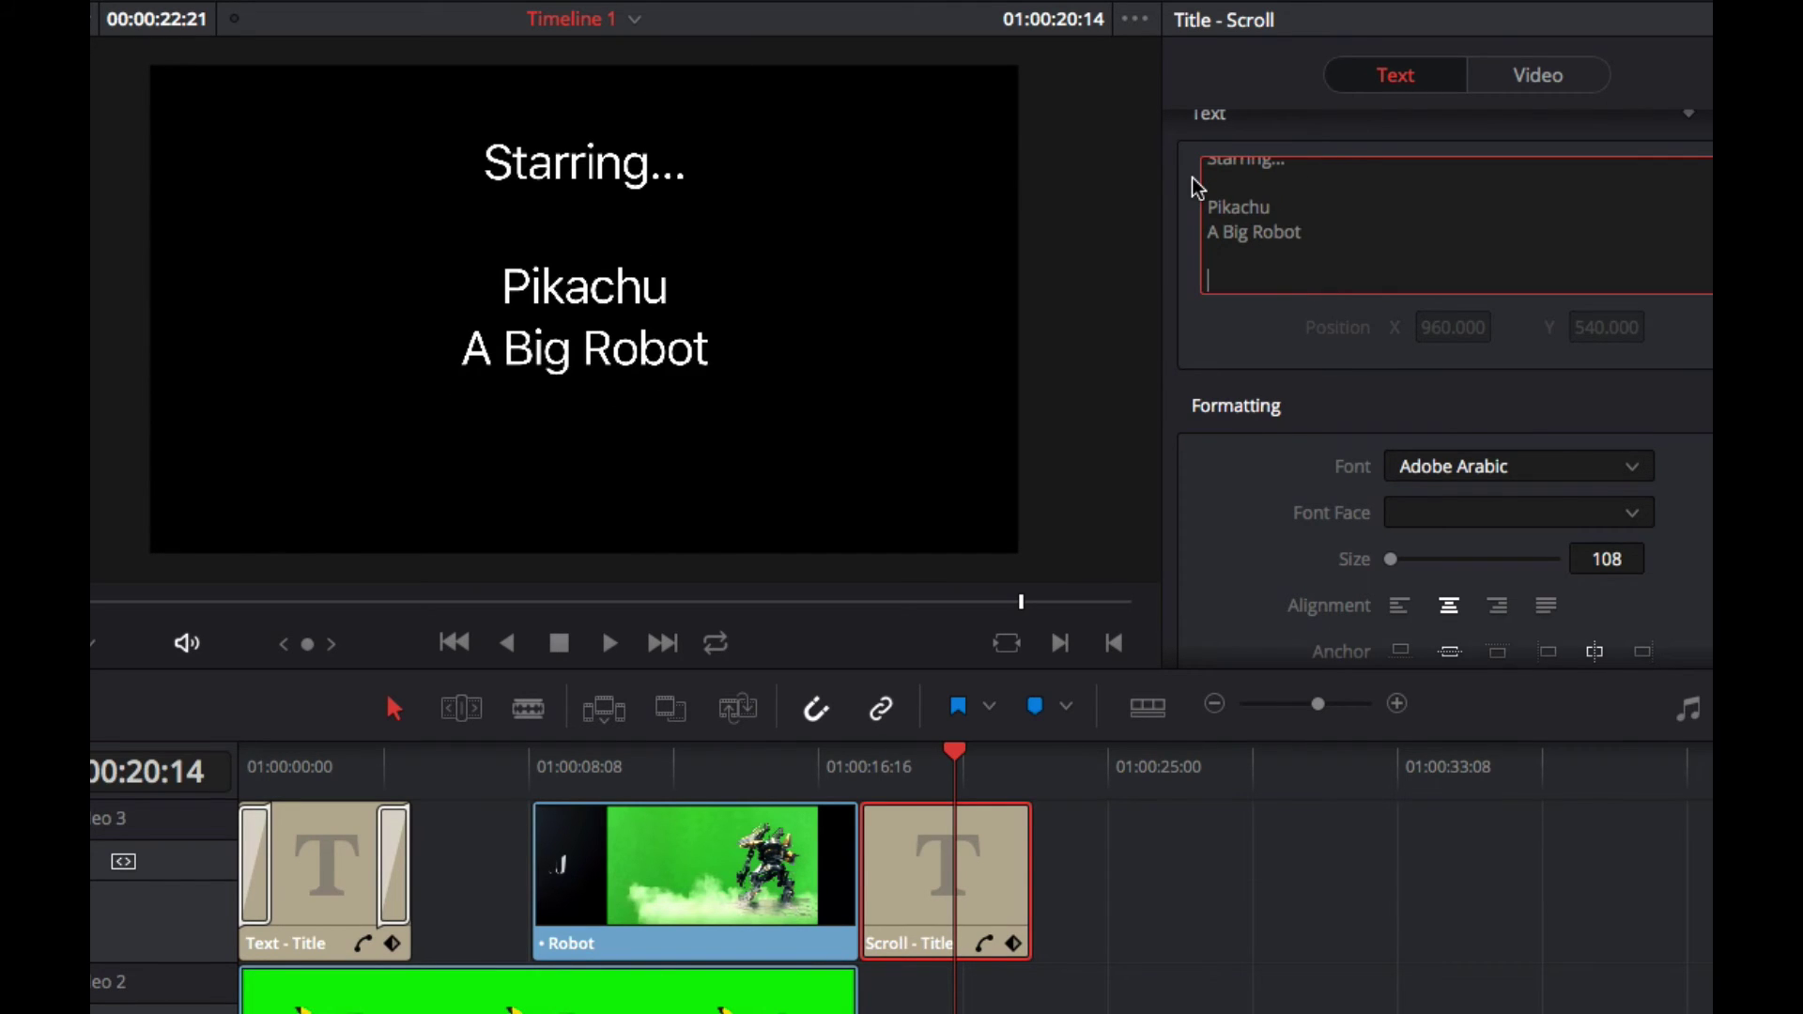
pyautogui.write('Dire')
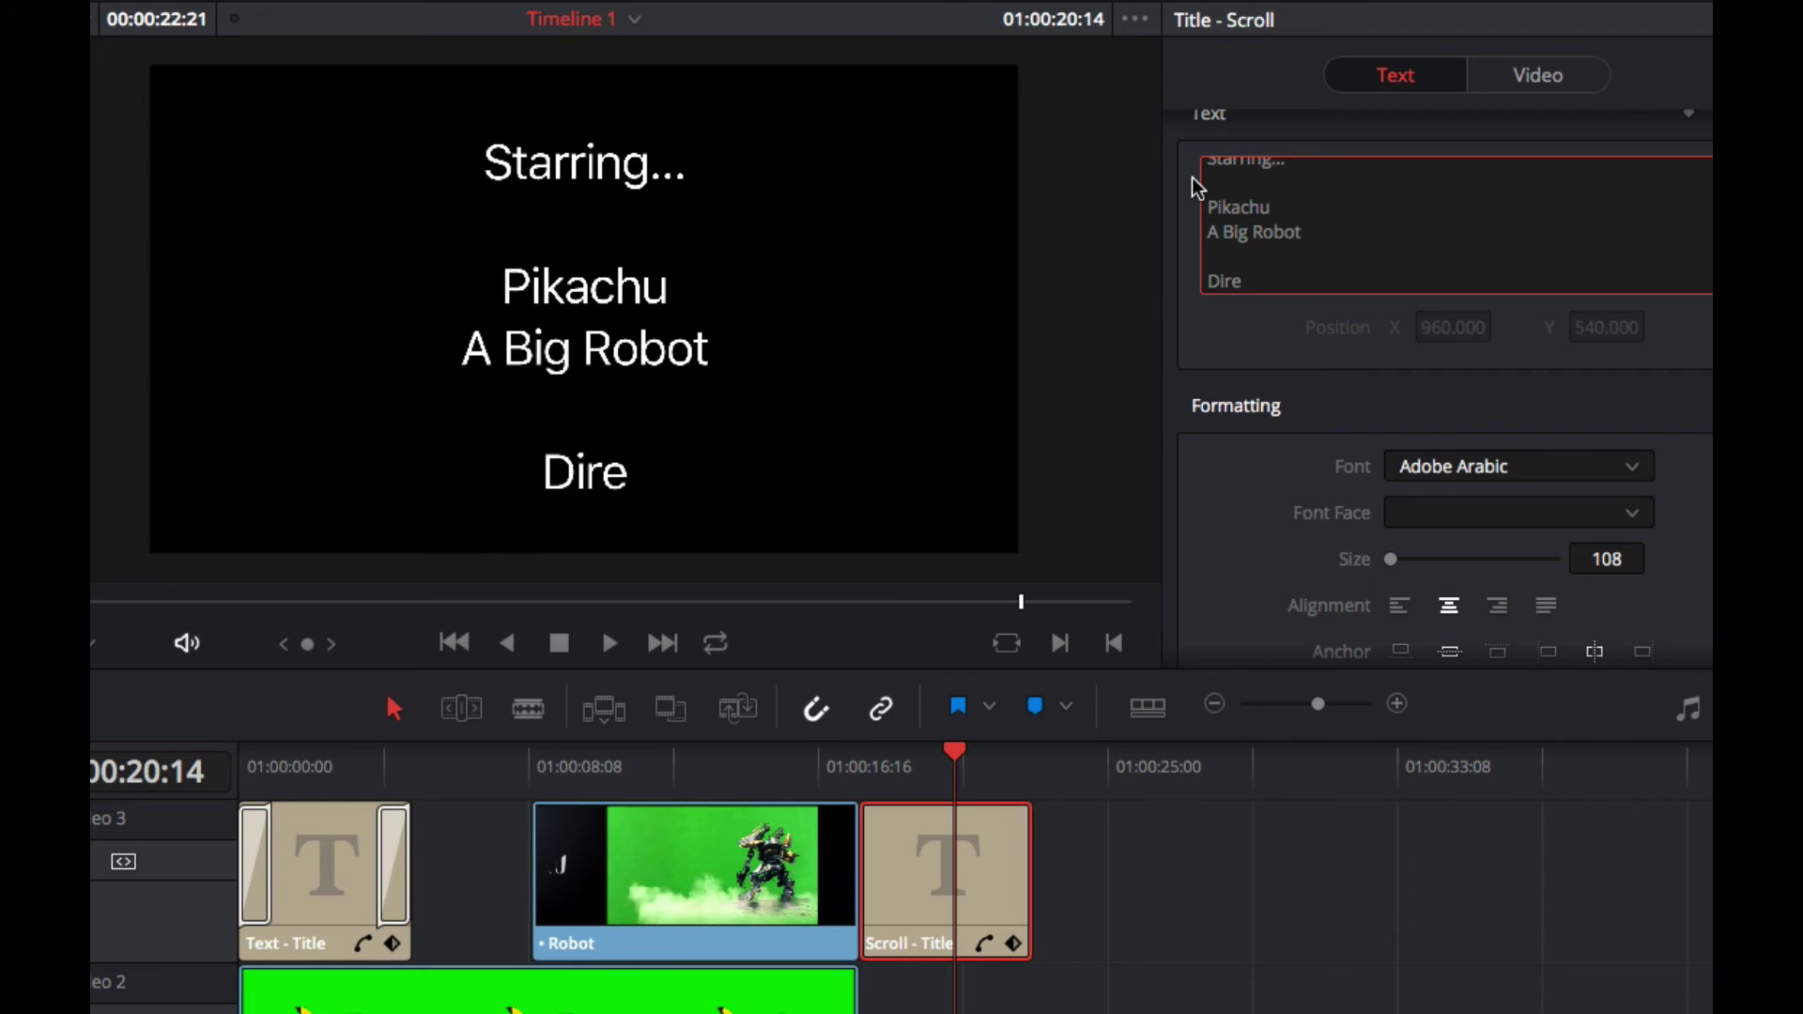
pyautogui.write('cted by C')
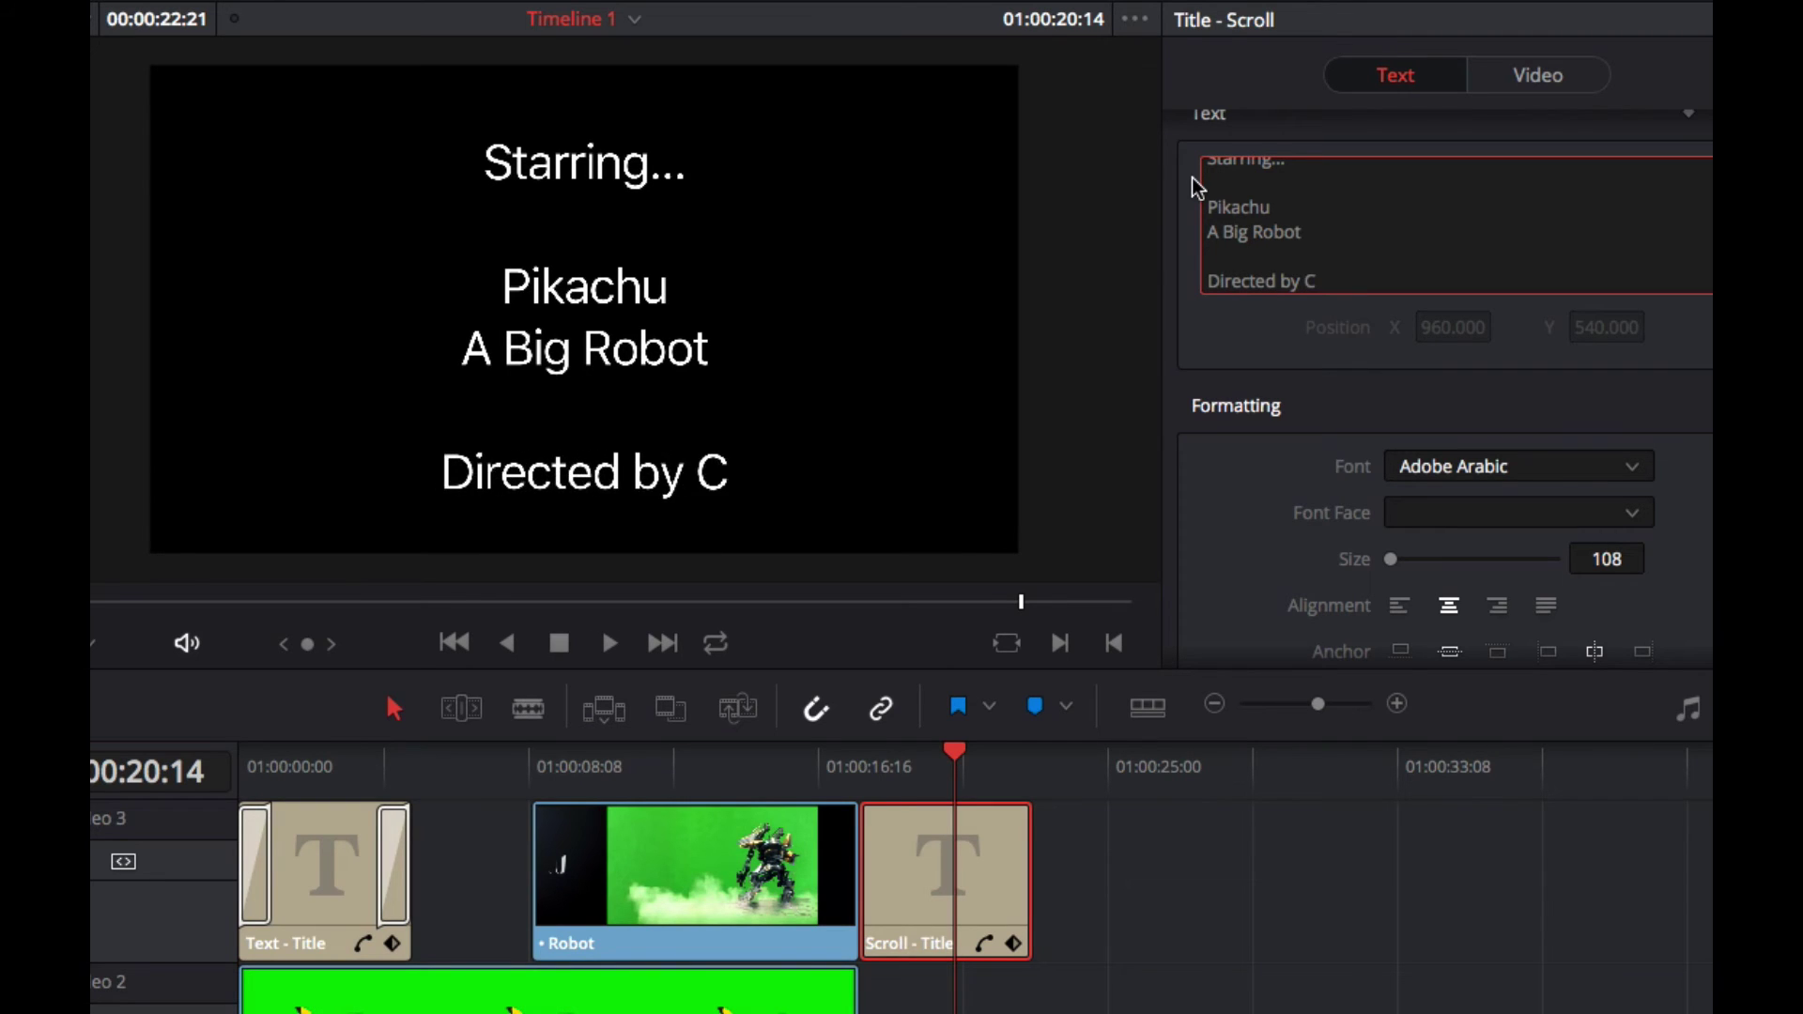
pyautogui.write('opley')
pyautogui.press('Return')
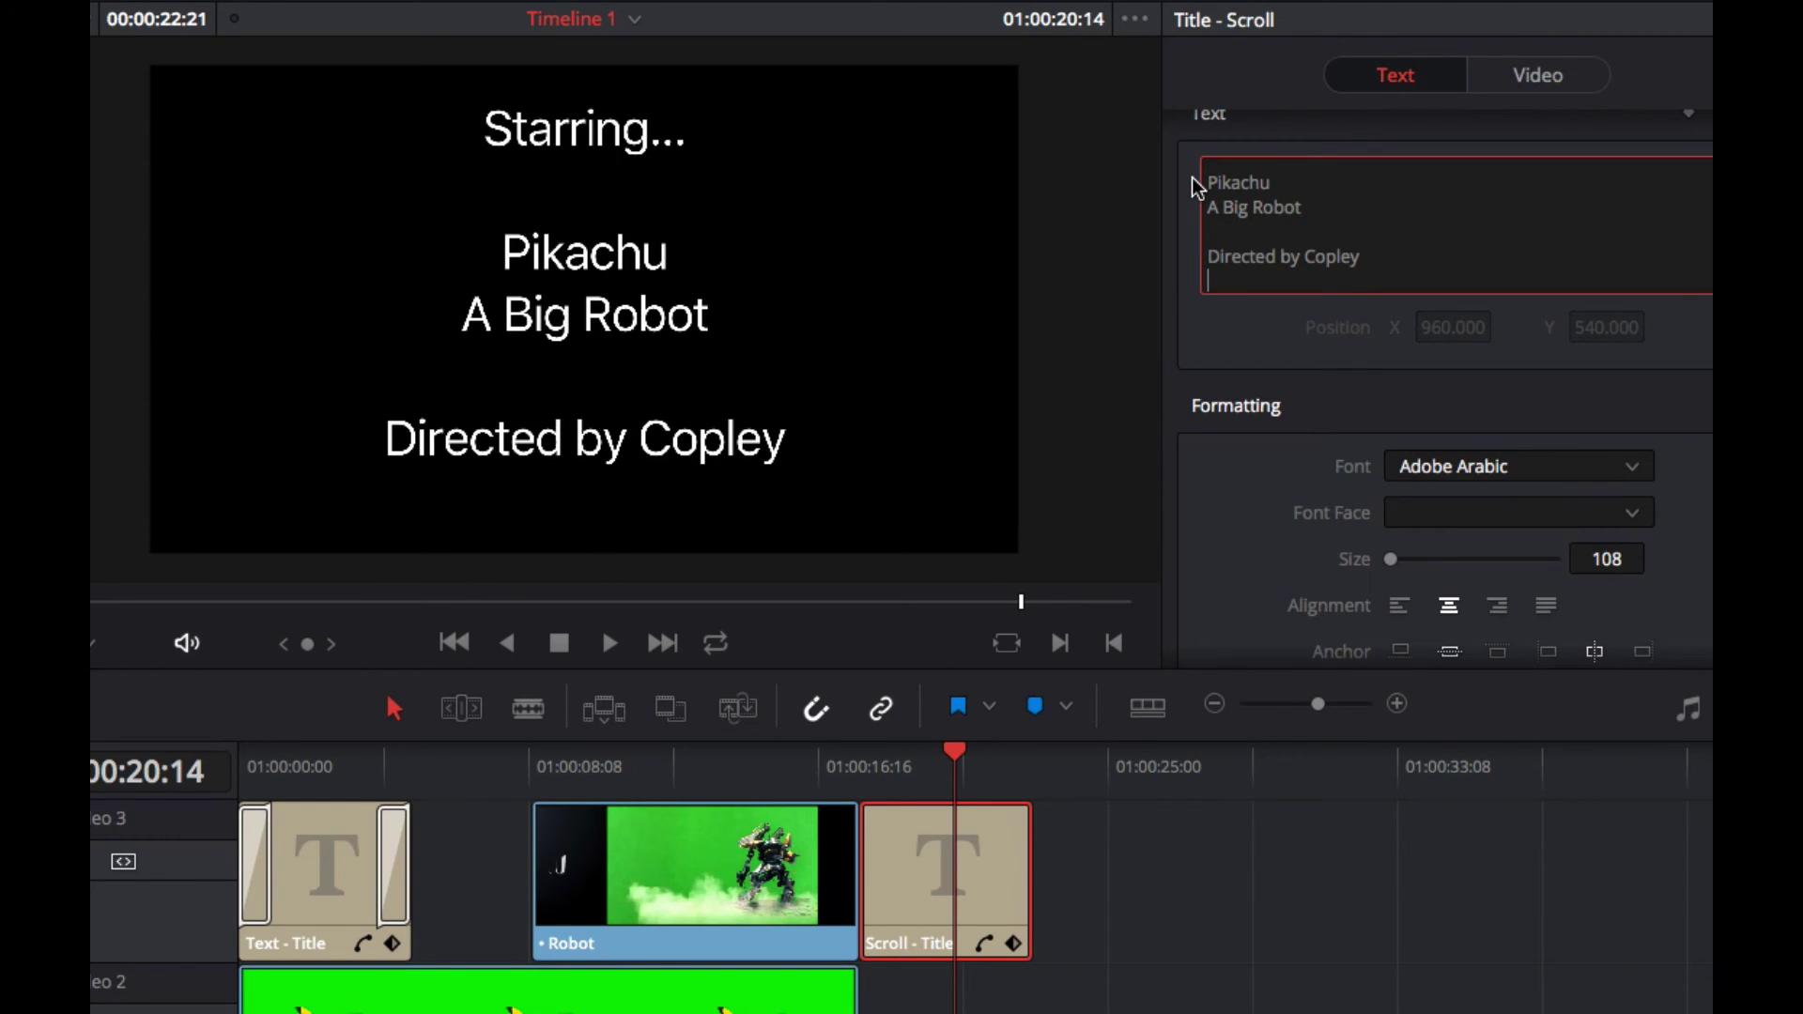
pyautogui.write('Produced b')
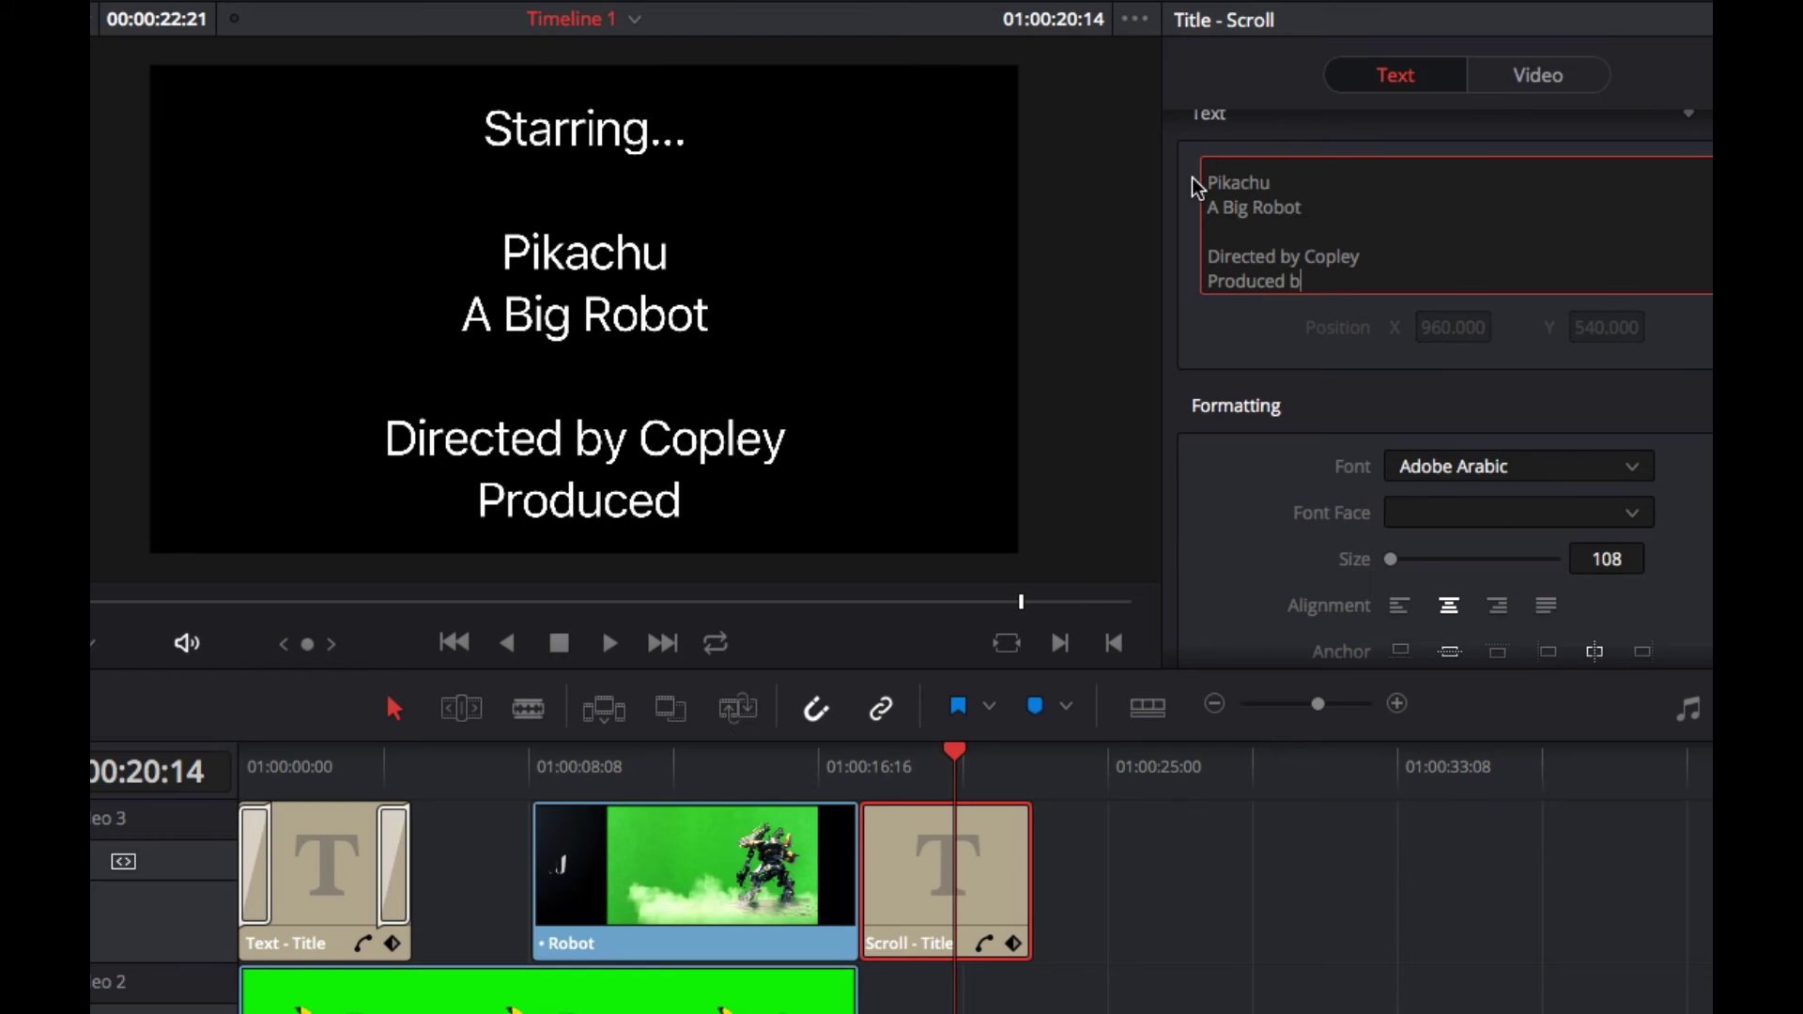
pyautogui.write('y Copley')
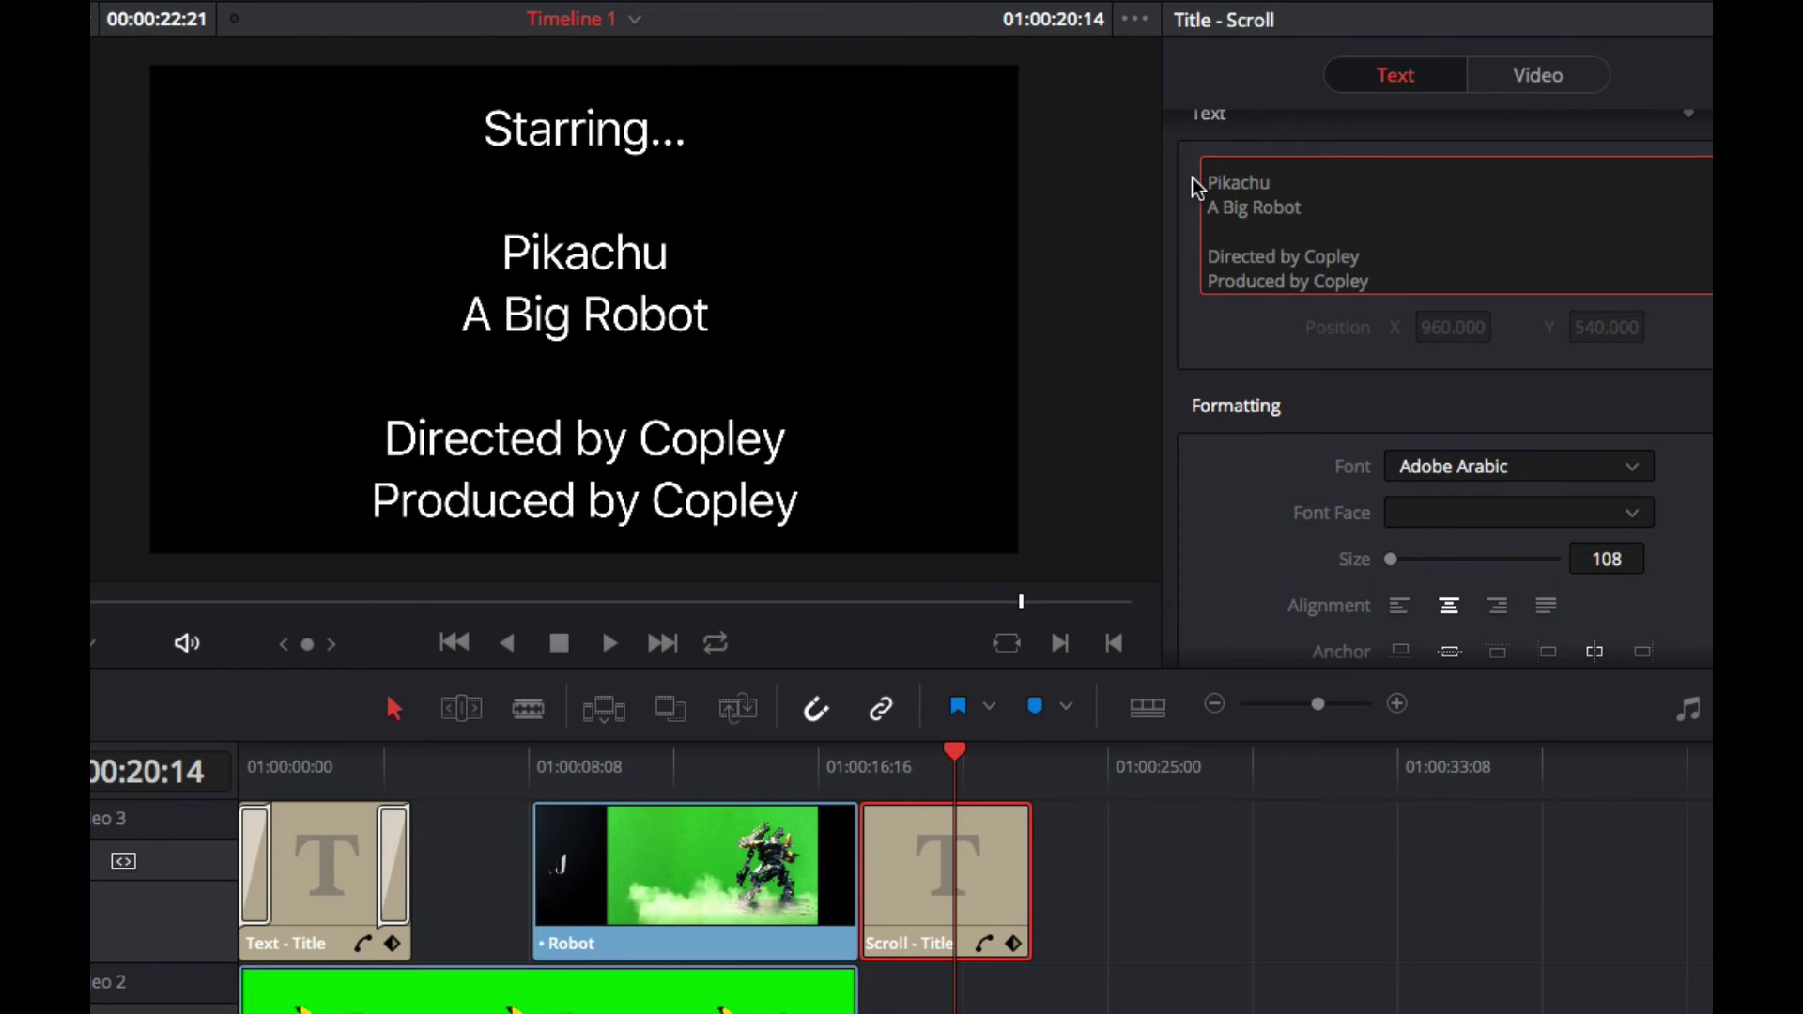
pyautogui.press('Return')
pyautogui.write('Edited')
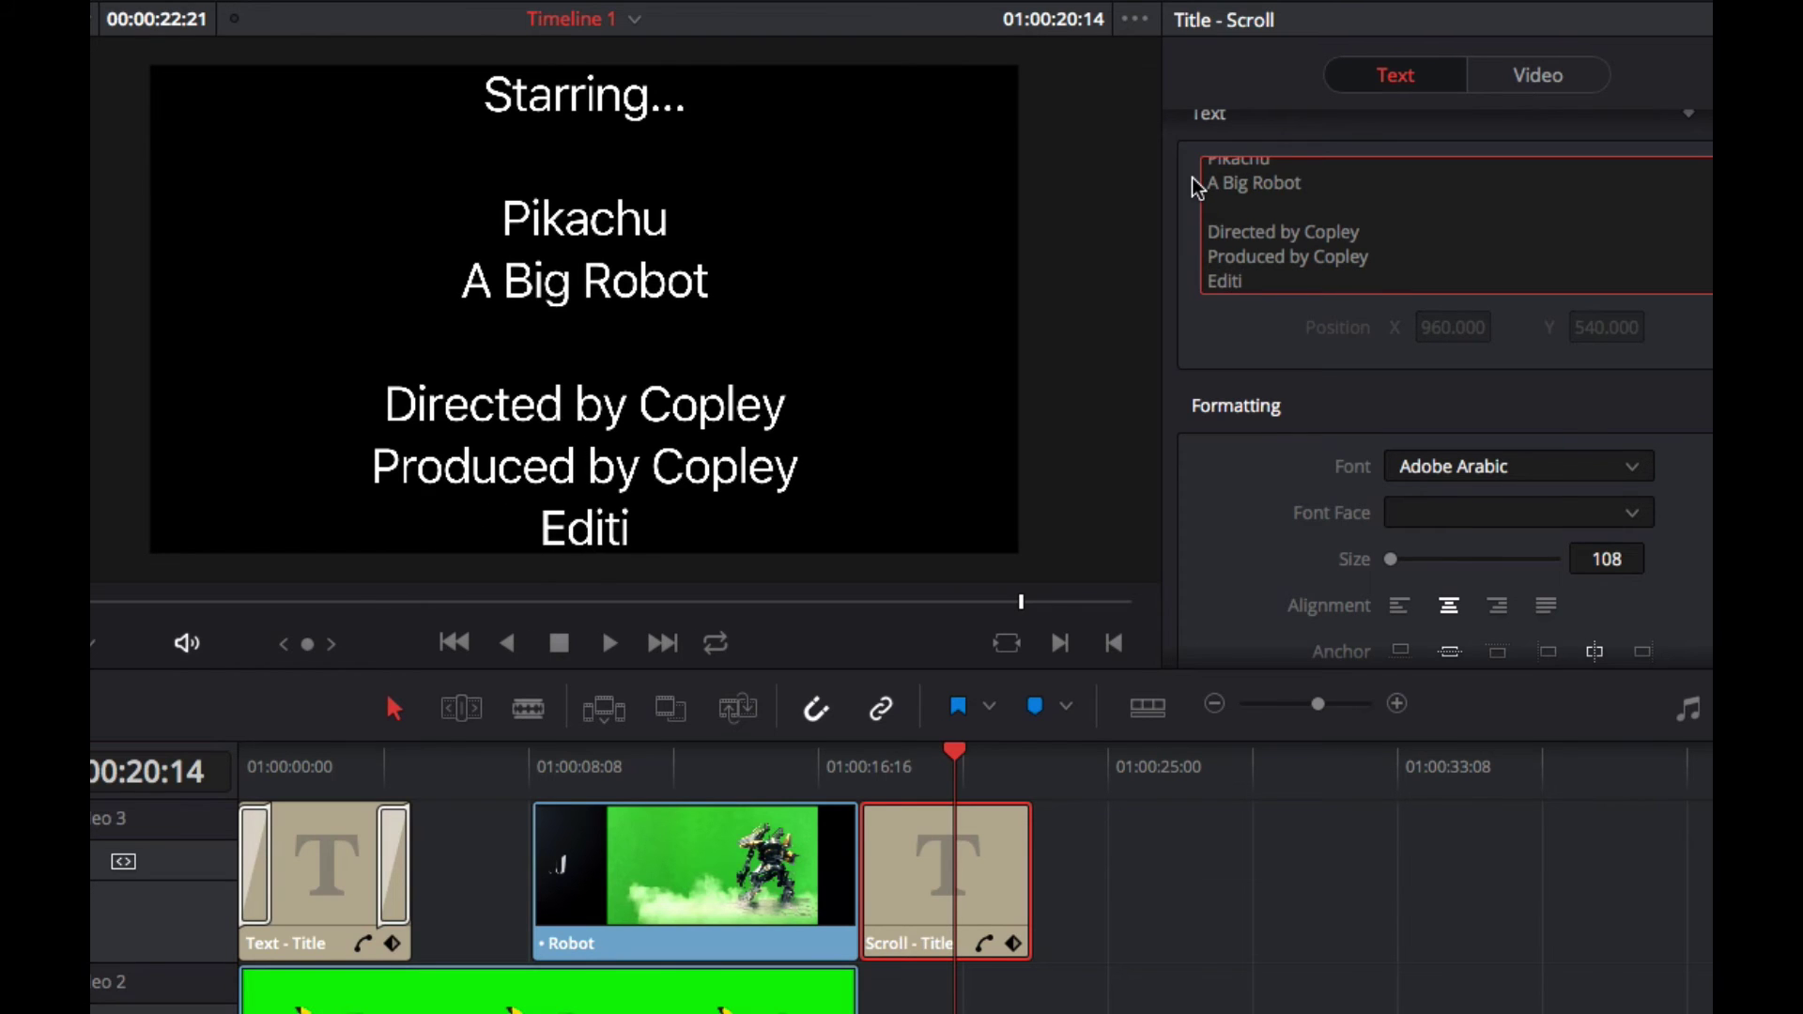
pyautogui.write(' by')
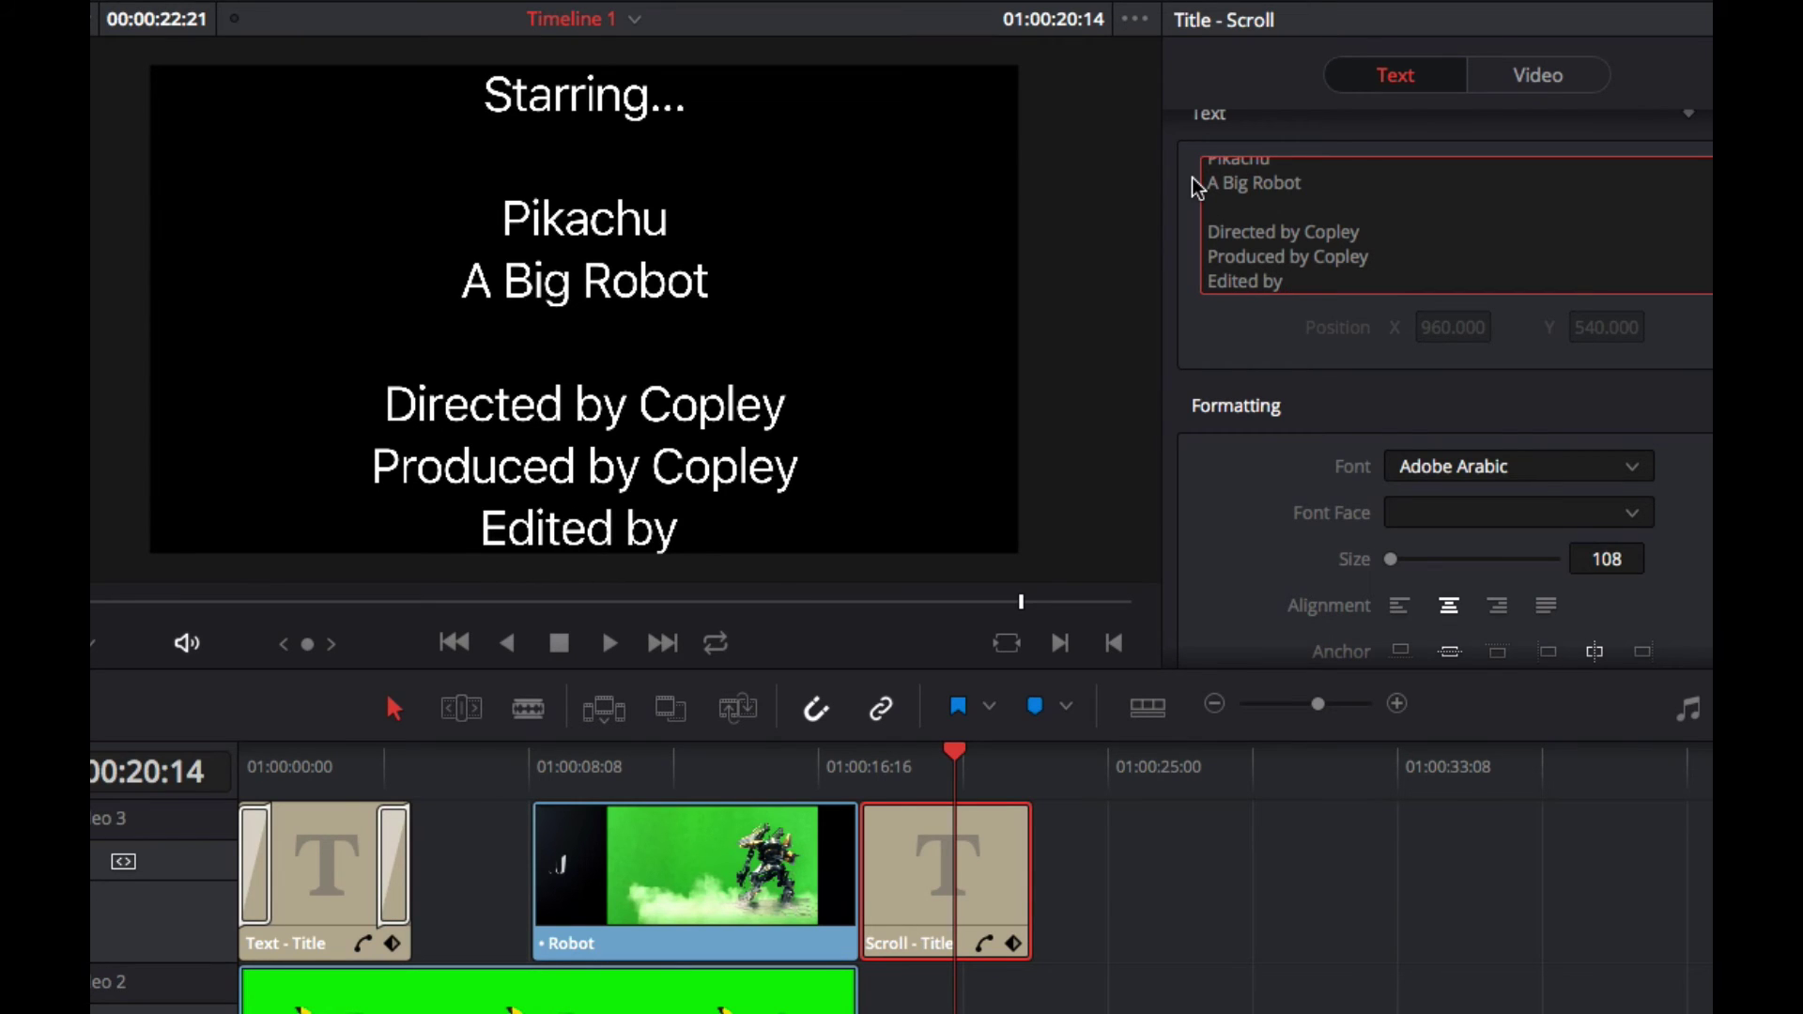
pyautogui.write(' Copley')
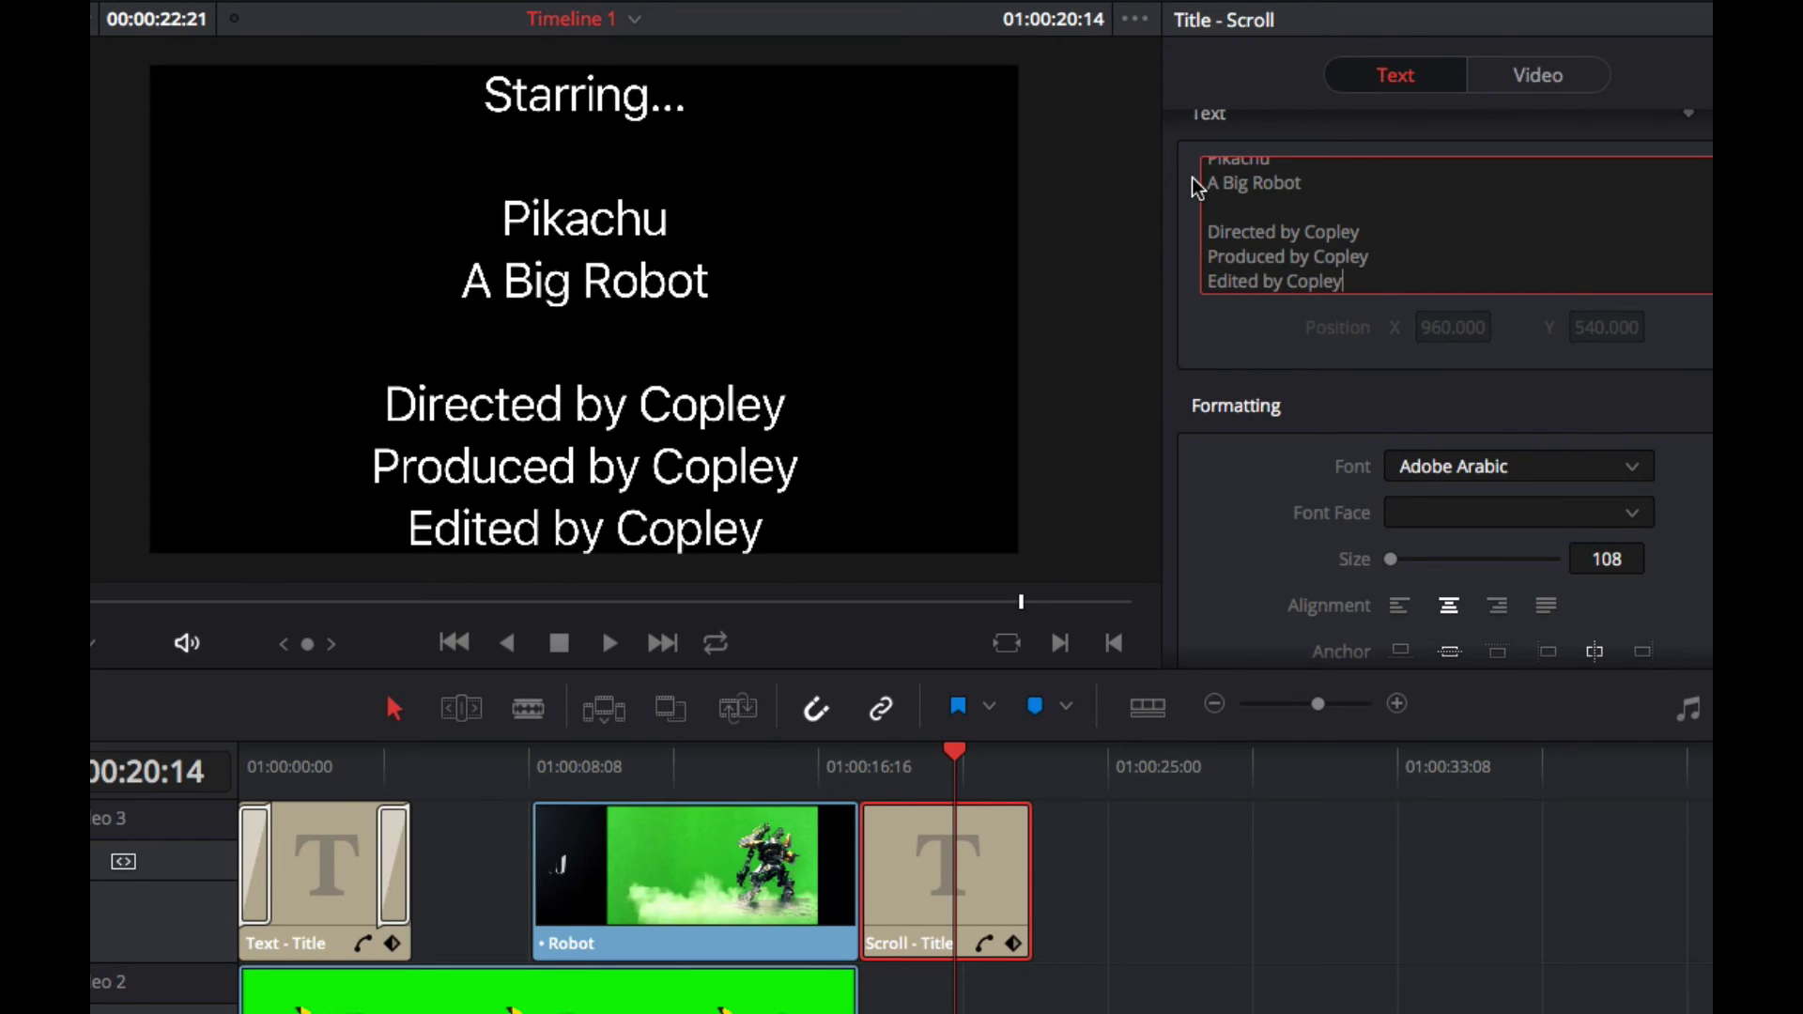
pyautogui.press('Return')
pyautogui.press('Return')
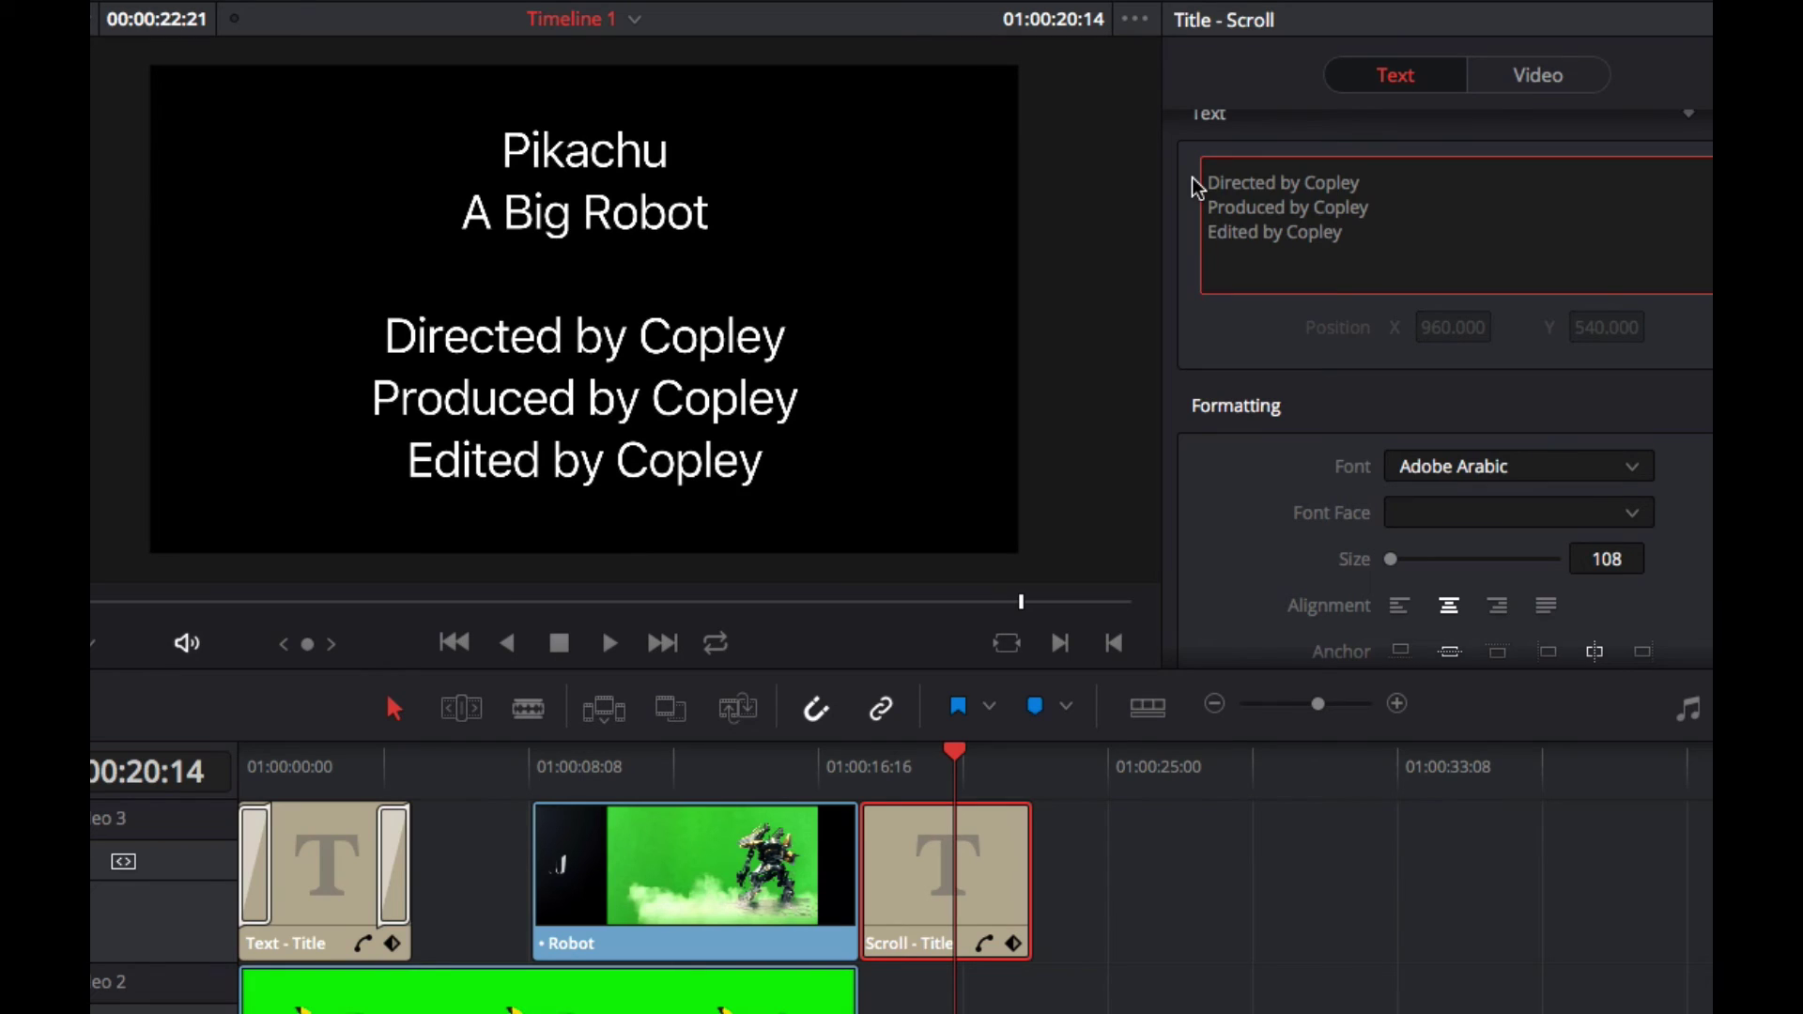
pyautogui.press('Return')
pyautogui.press('Return')
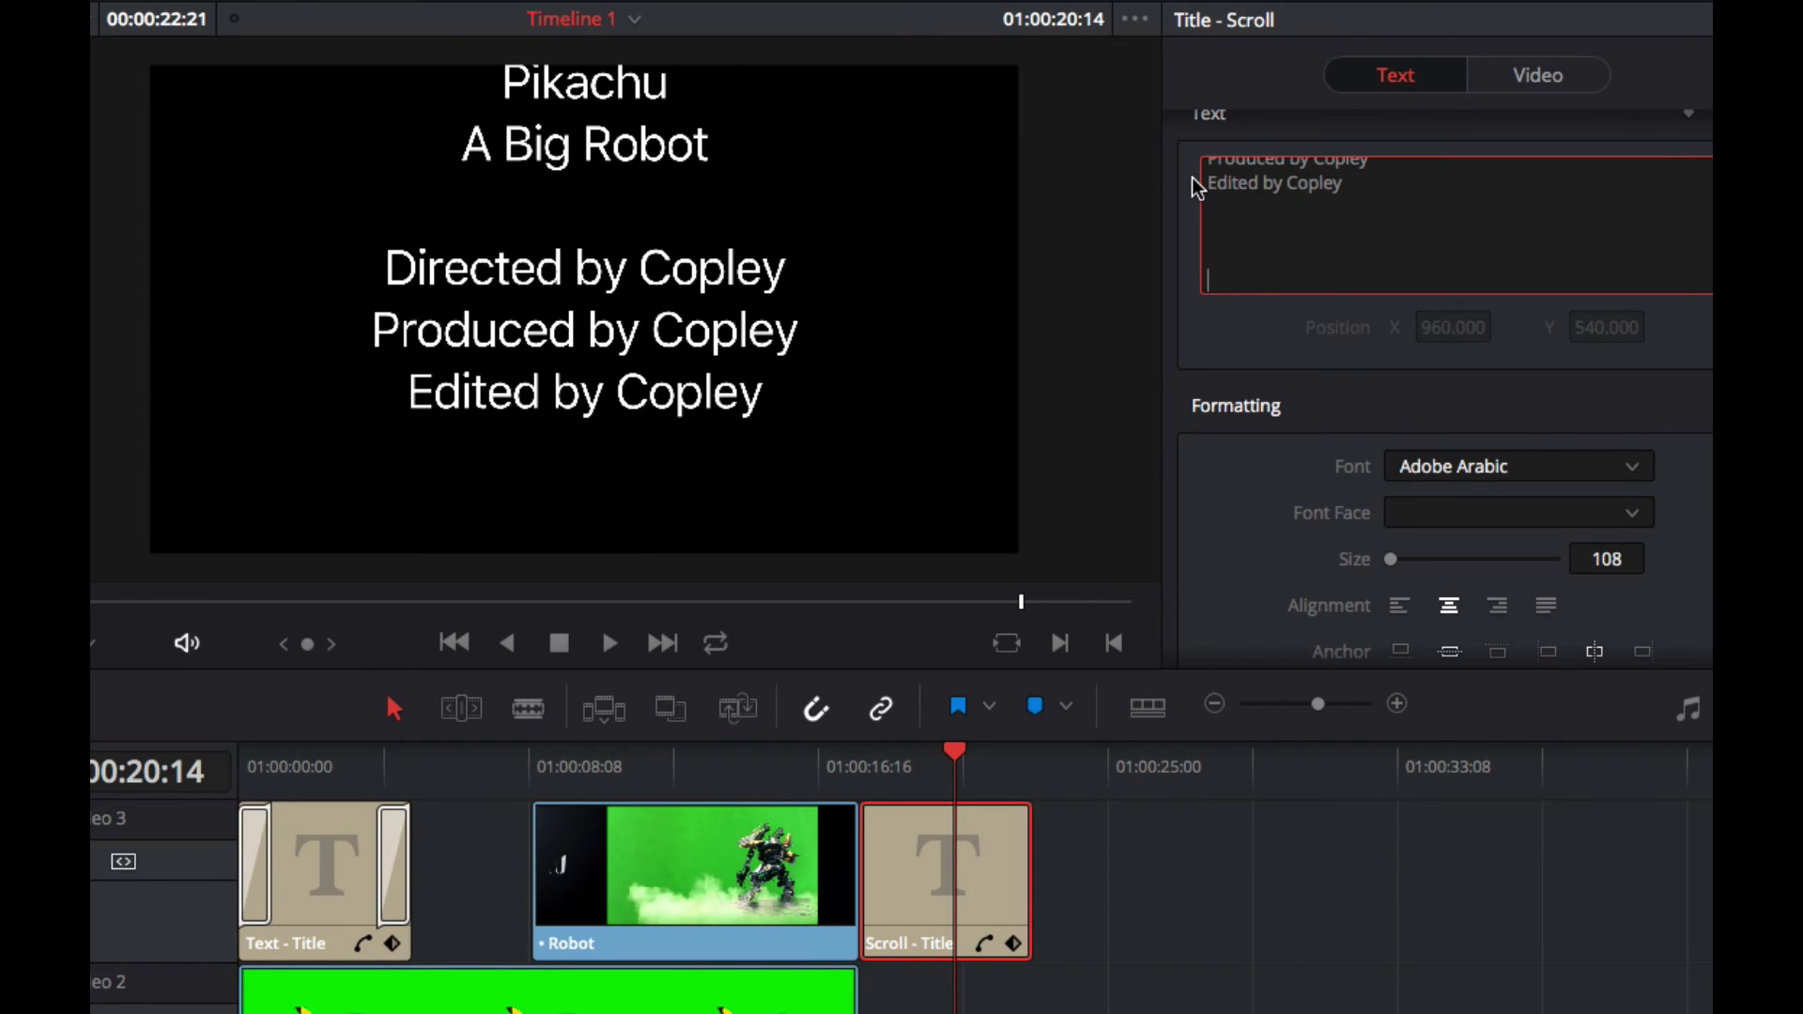
pyautogui.write('© 2017 Copley Films')
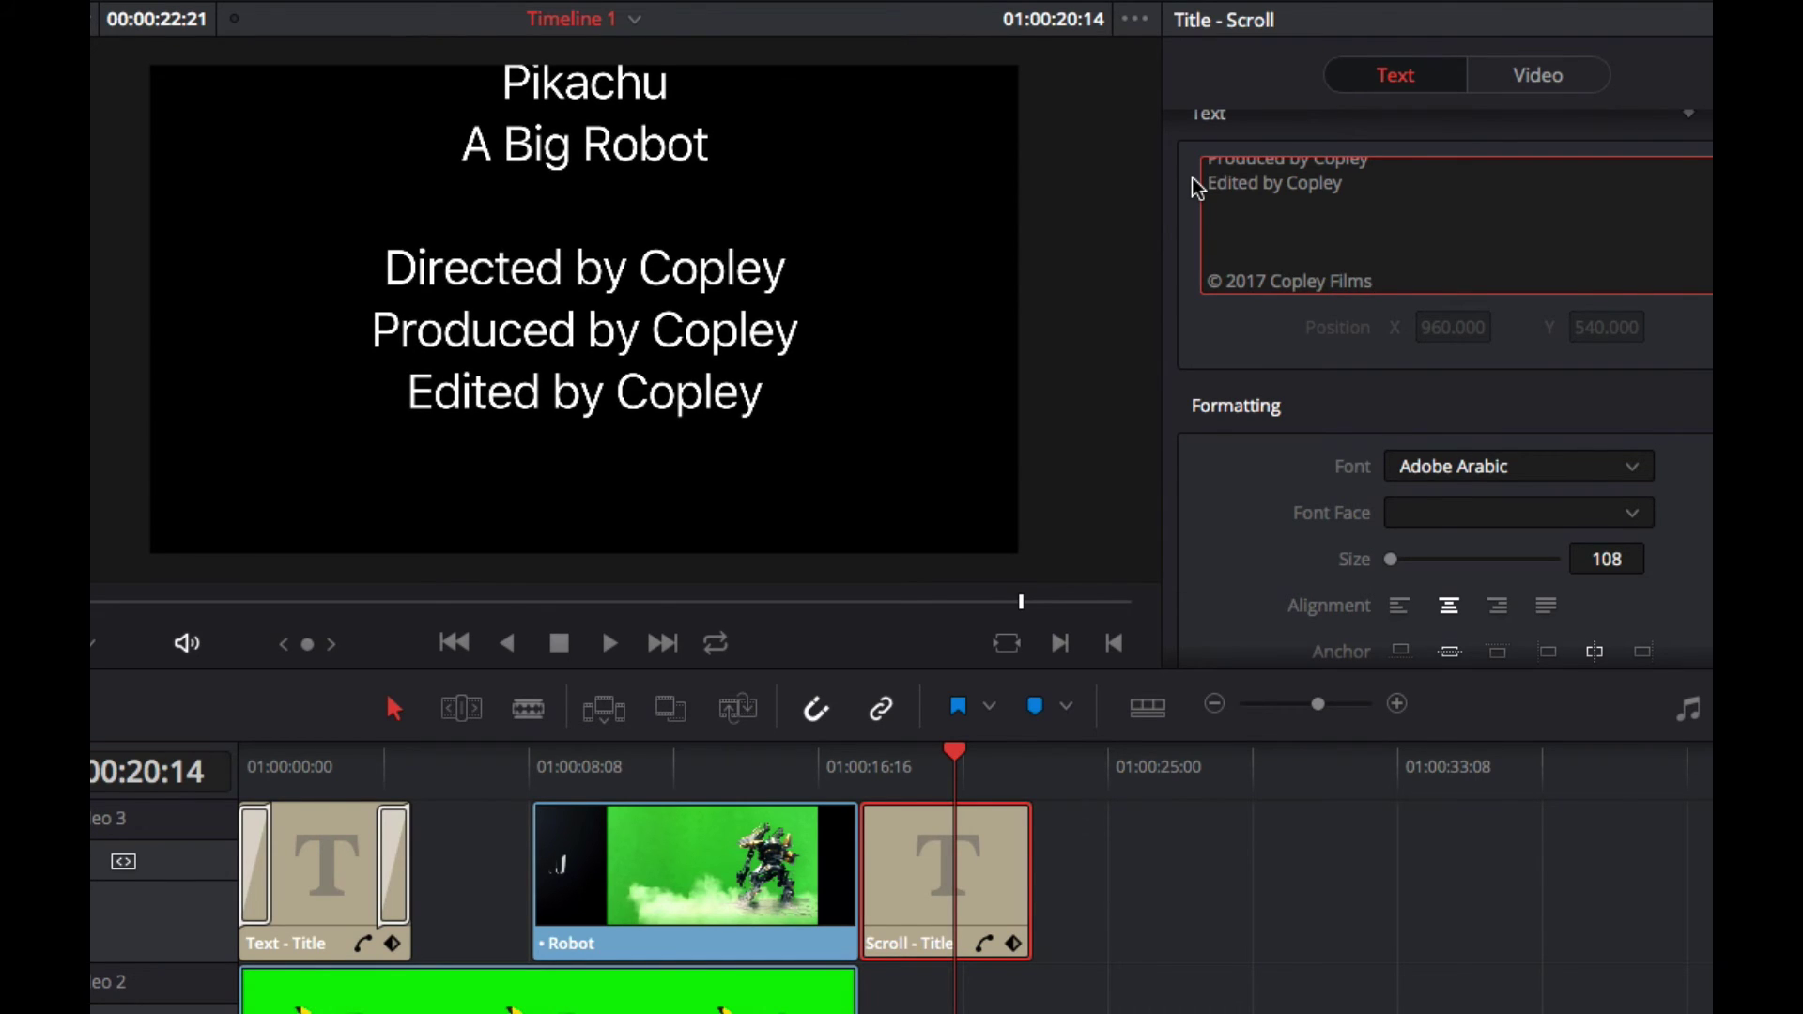
pyautogui.moveTo(954, 747); pyautogui.dragTo(906, 774)
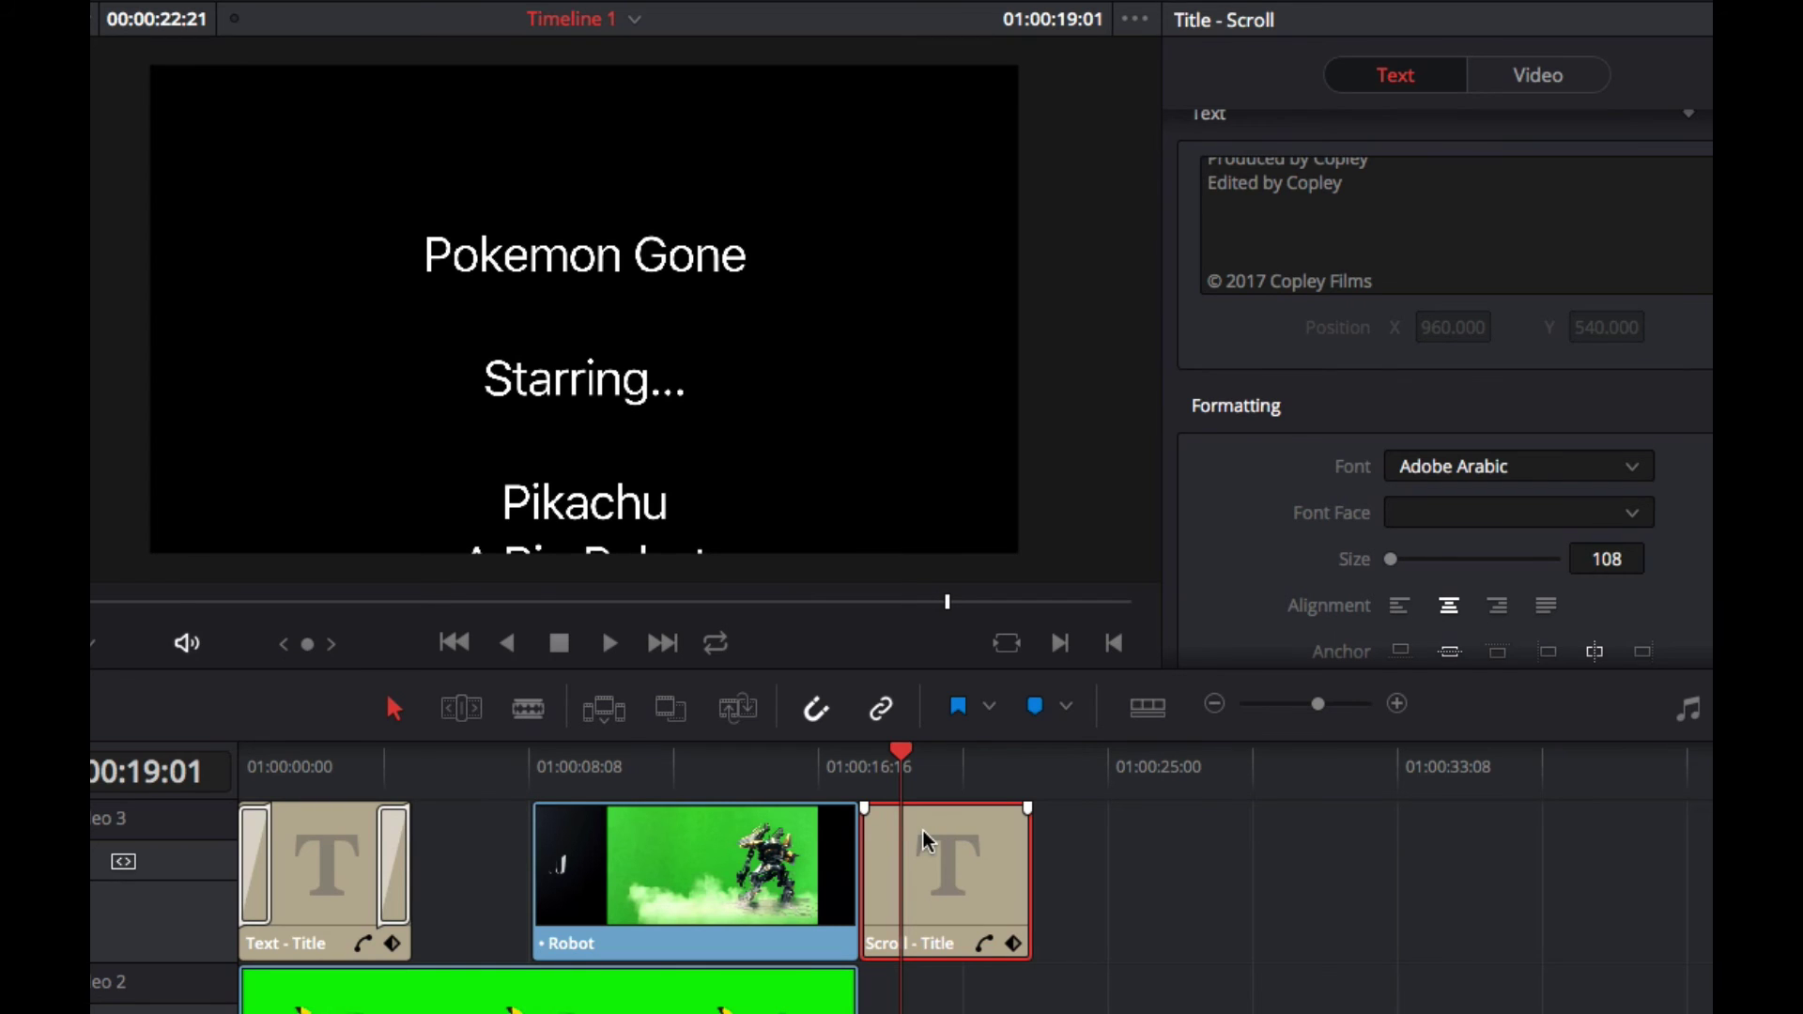
# Put the PacMan music on Audio 2 after the Pikachu audio, trim the Scroll title to match, and rewind.
pyautogui.scroll(-3, 690, 909)
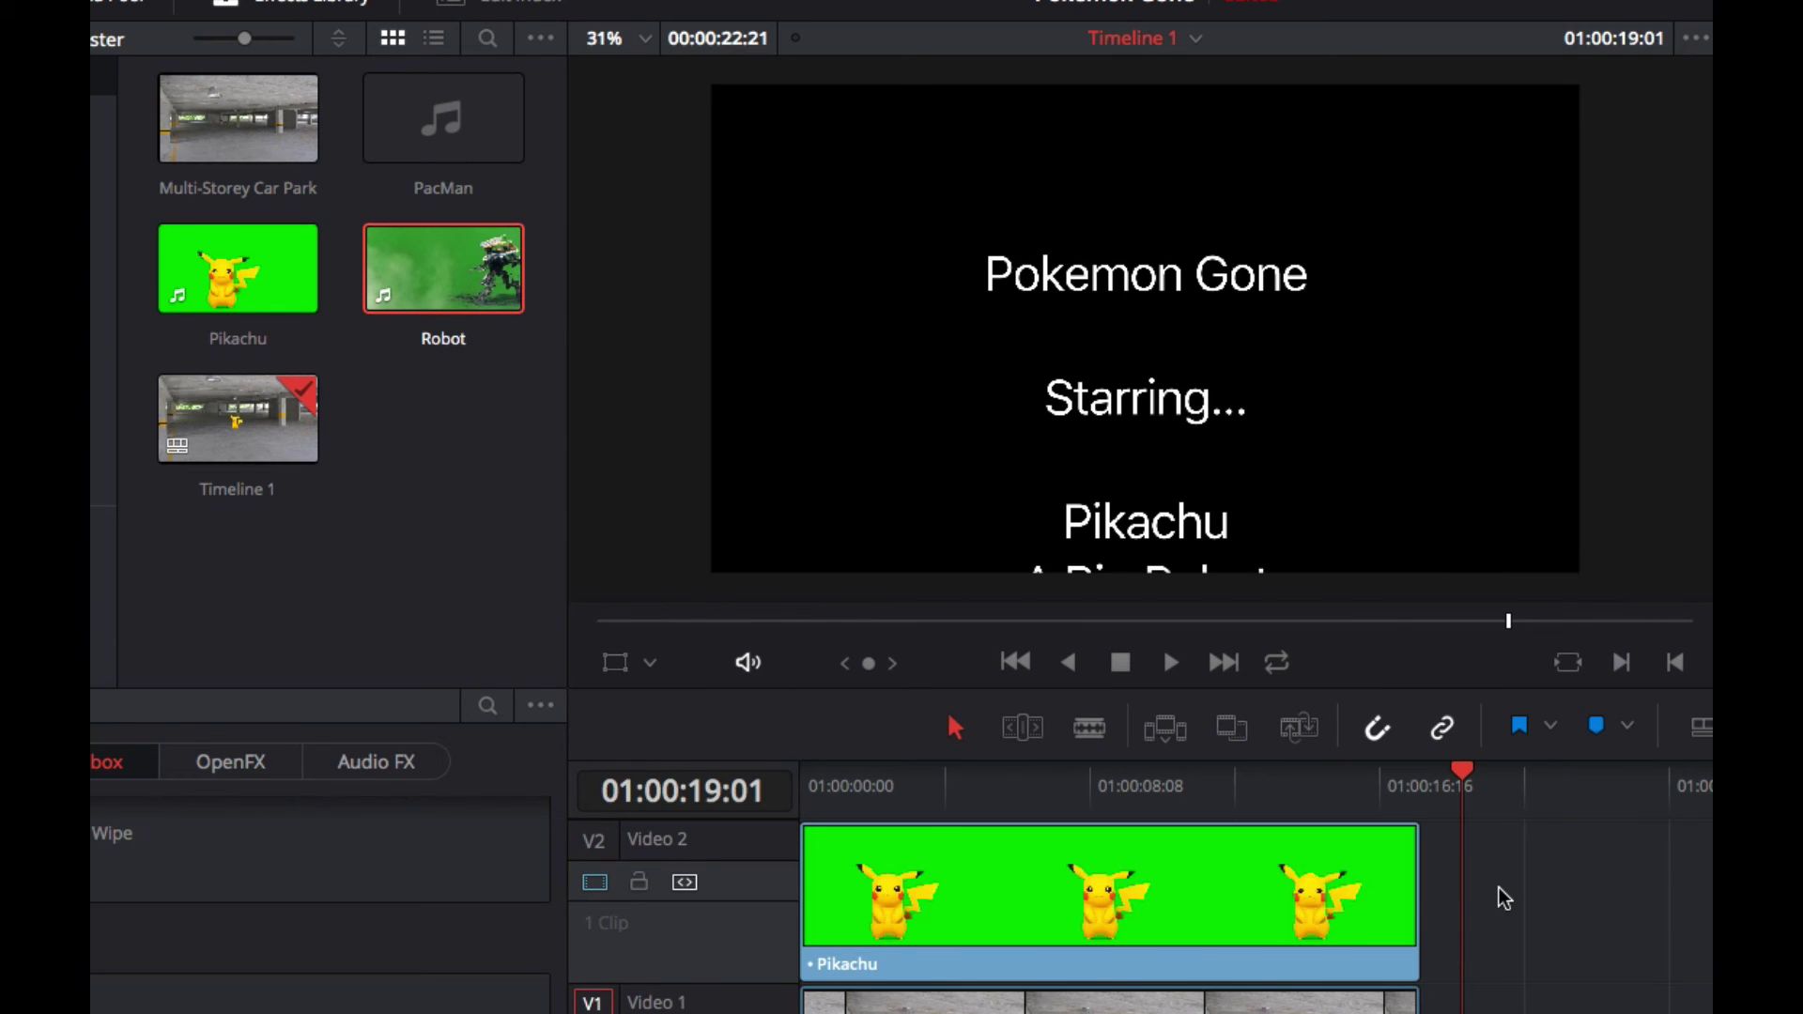
pyautogui.scroll(3, 1501, 894)
pyautogui.hscroll(2, 1506, 898)
pyautogui.hscroll(-3, 1506, 899)
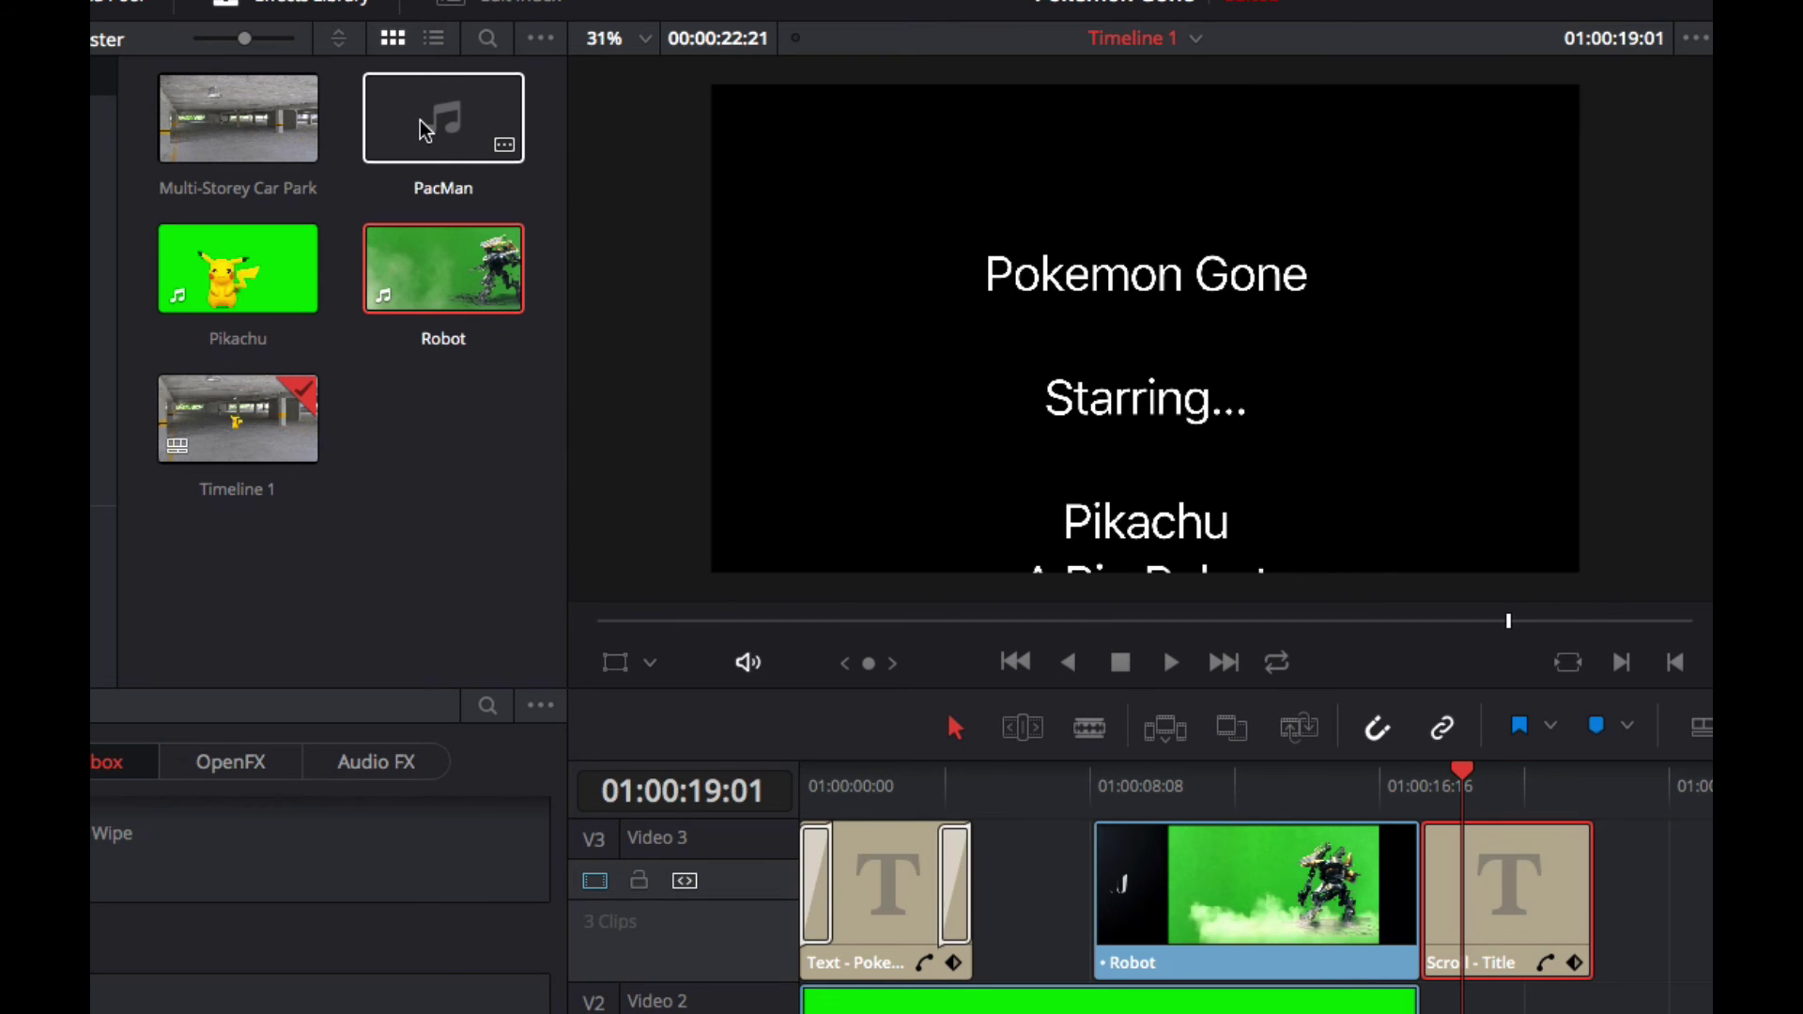
pyautogui.moveTo(425, 132); pyautogui.dragTo(1492, 1013)
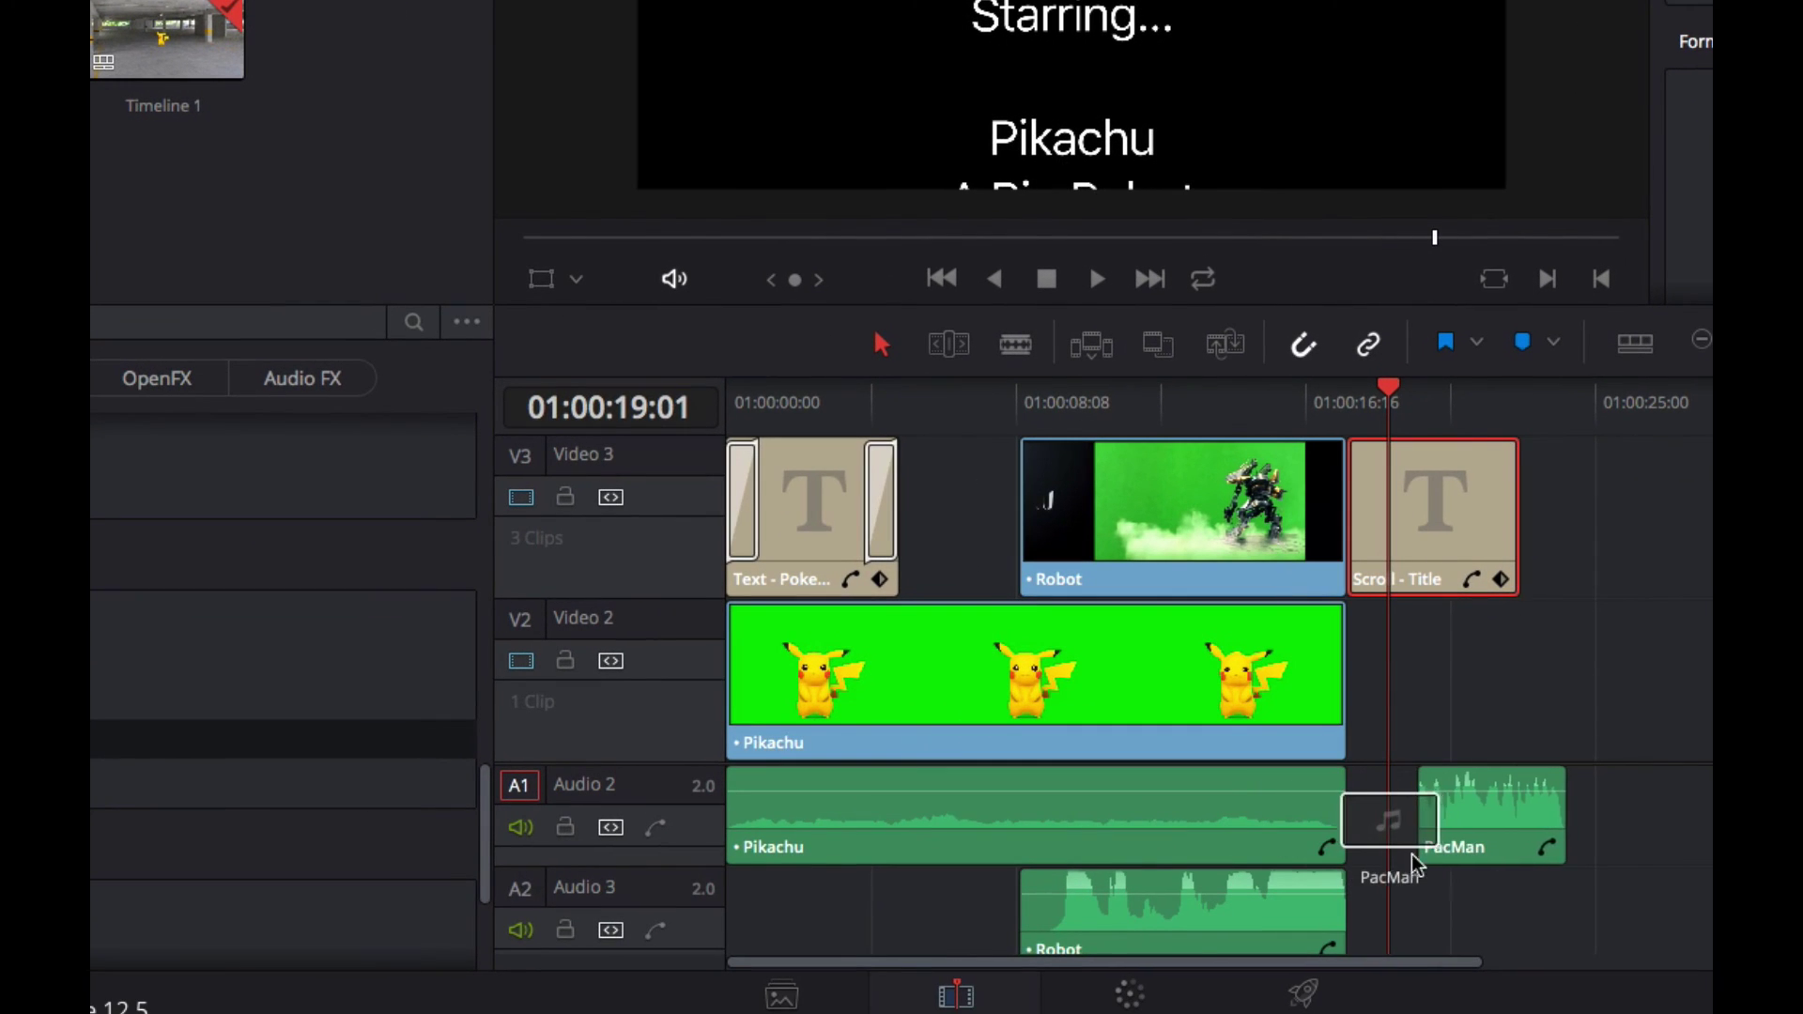
pyautogui.moveTo(1412, 857); pyautogui.dragTo(1352, 850)
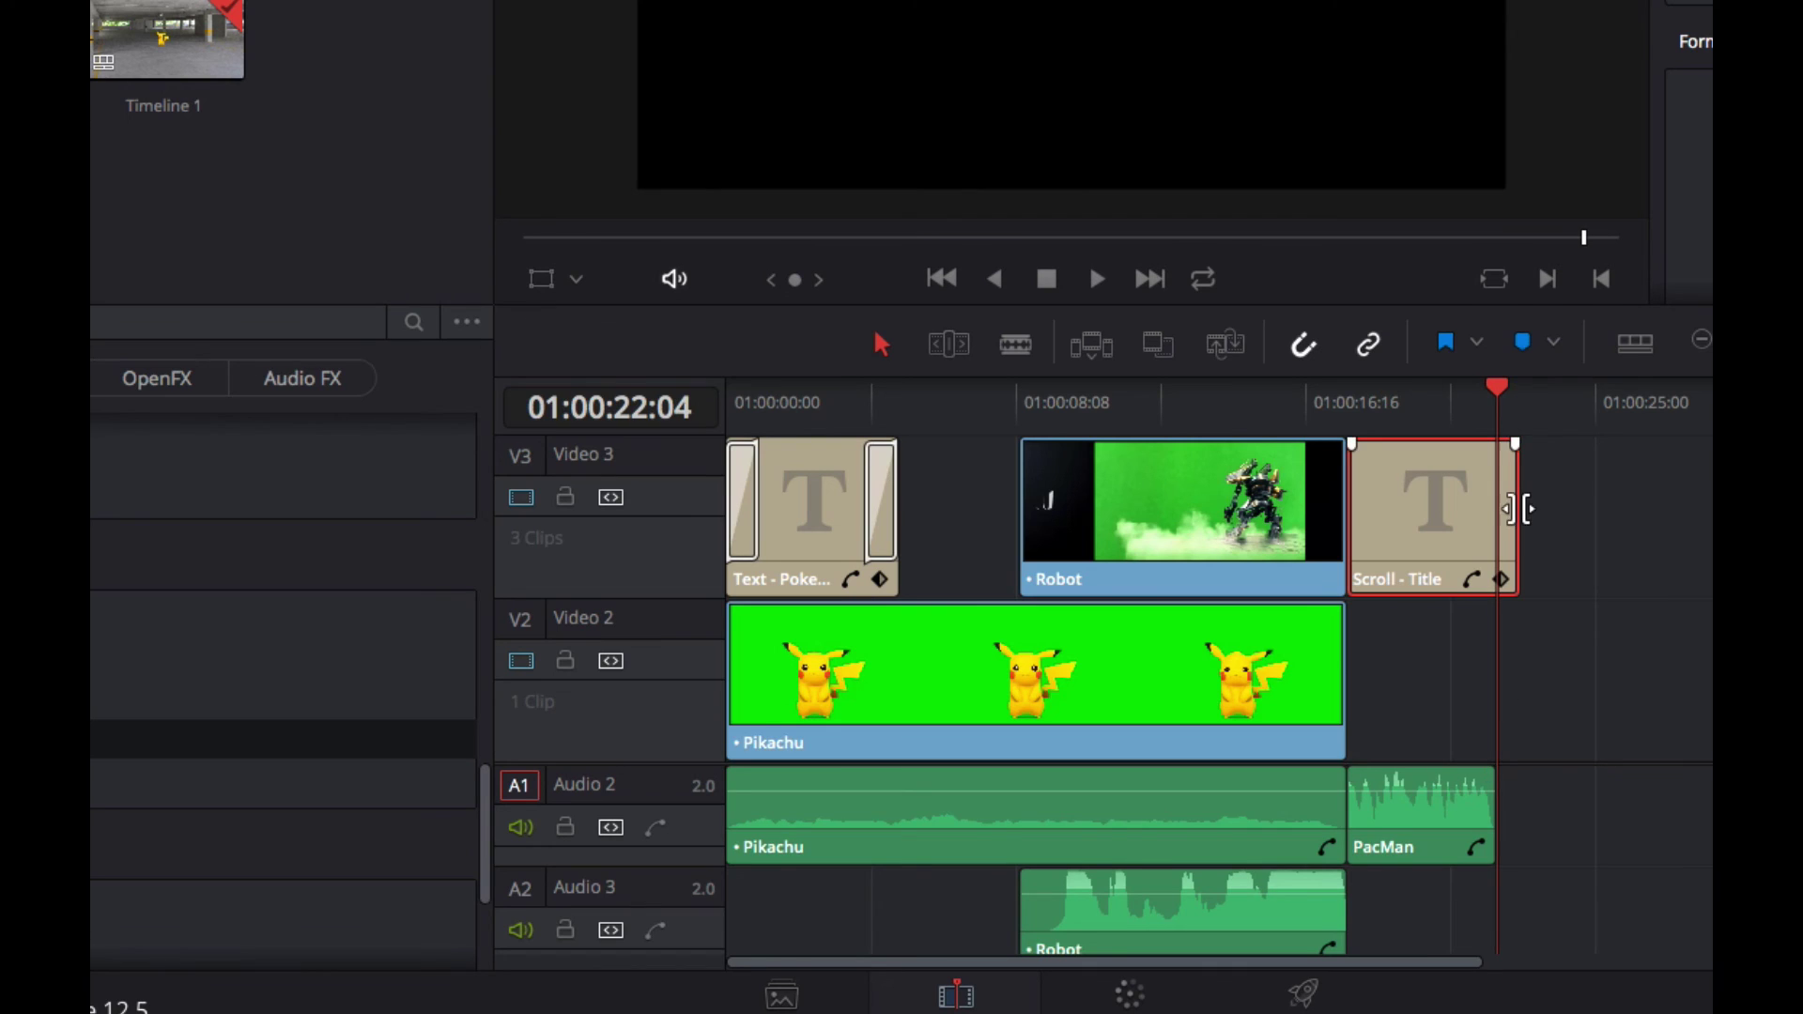
pyautogui.moveTo(1517, 509)
pyautogui.mouseDown()
pyautogui.moveTo(1499, 510)
pyautogui.moveTo(1594, 511)
pyautogui.moveTo(1504, 515)
pyautogui.mouseUp()
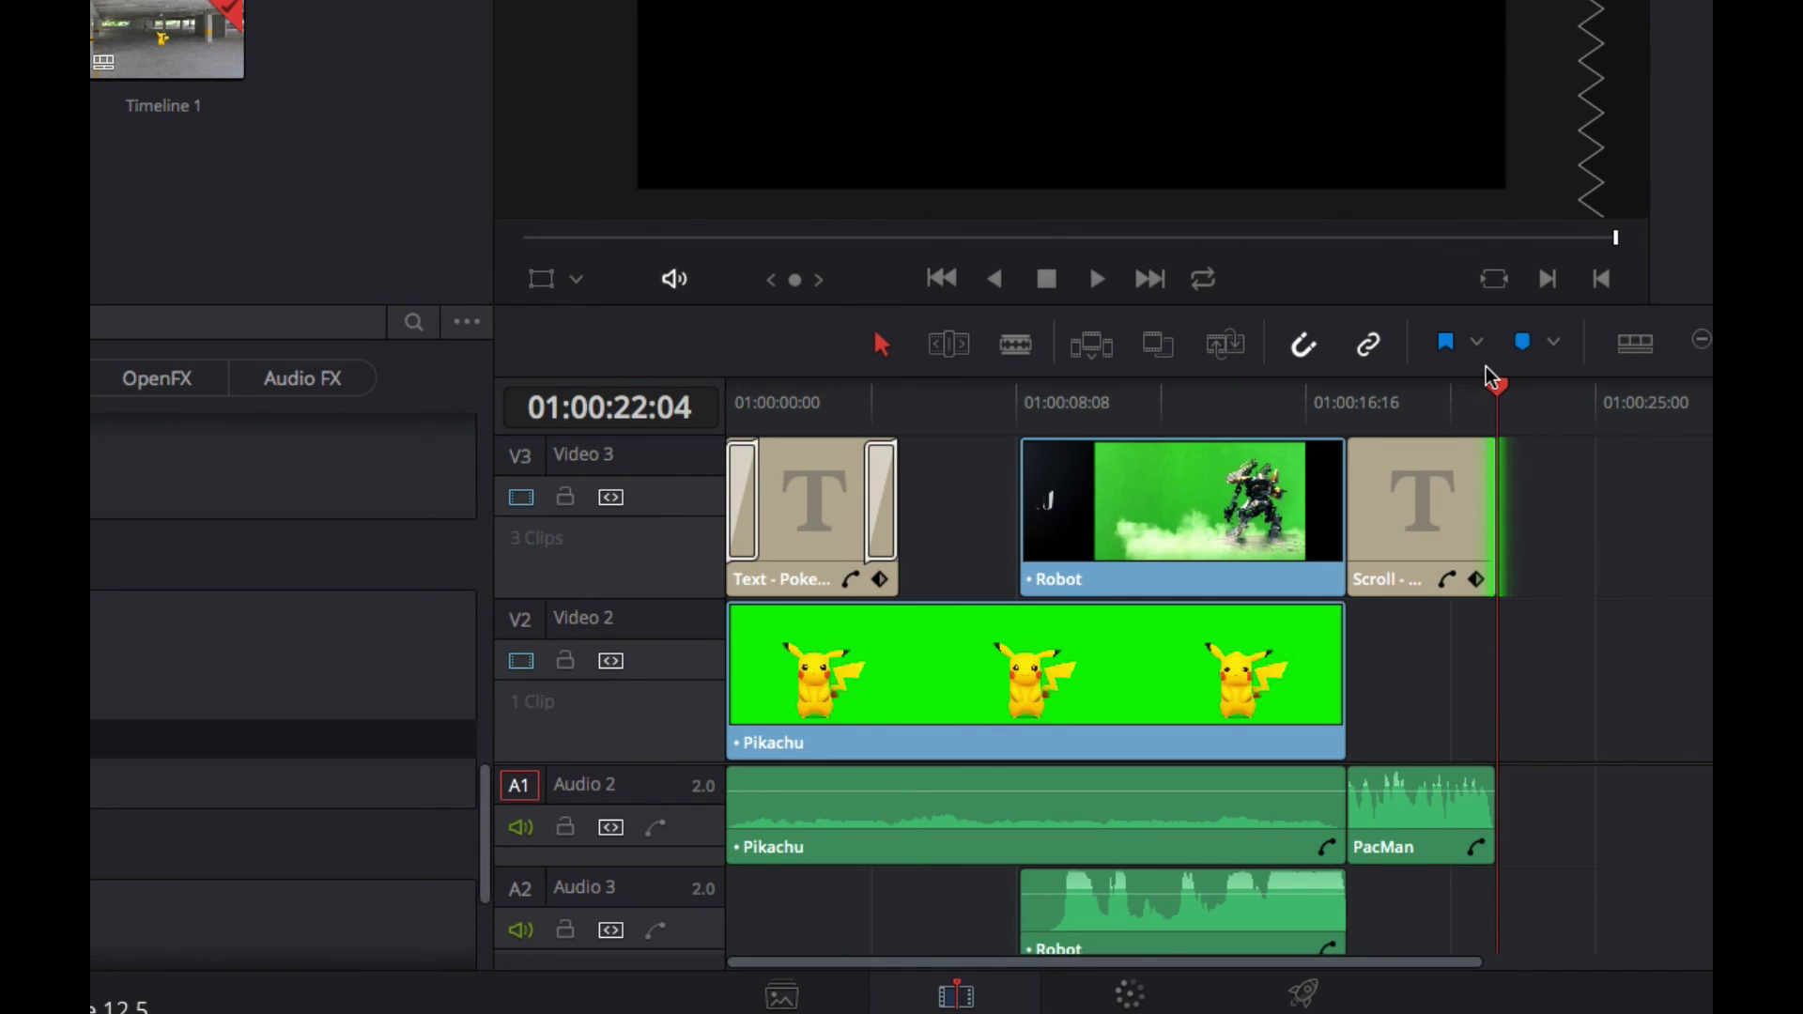
pyautogui.moveTo(1503, 393); pyautogui.dragTo(668, 409)
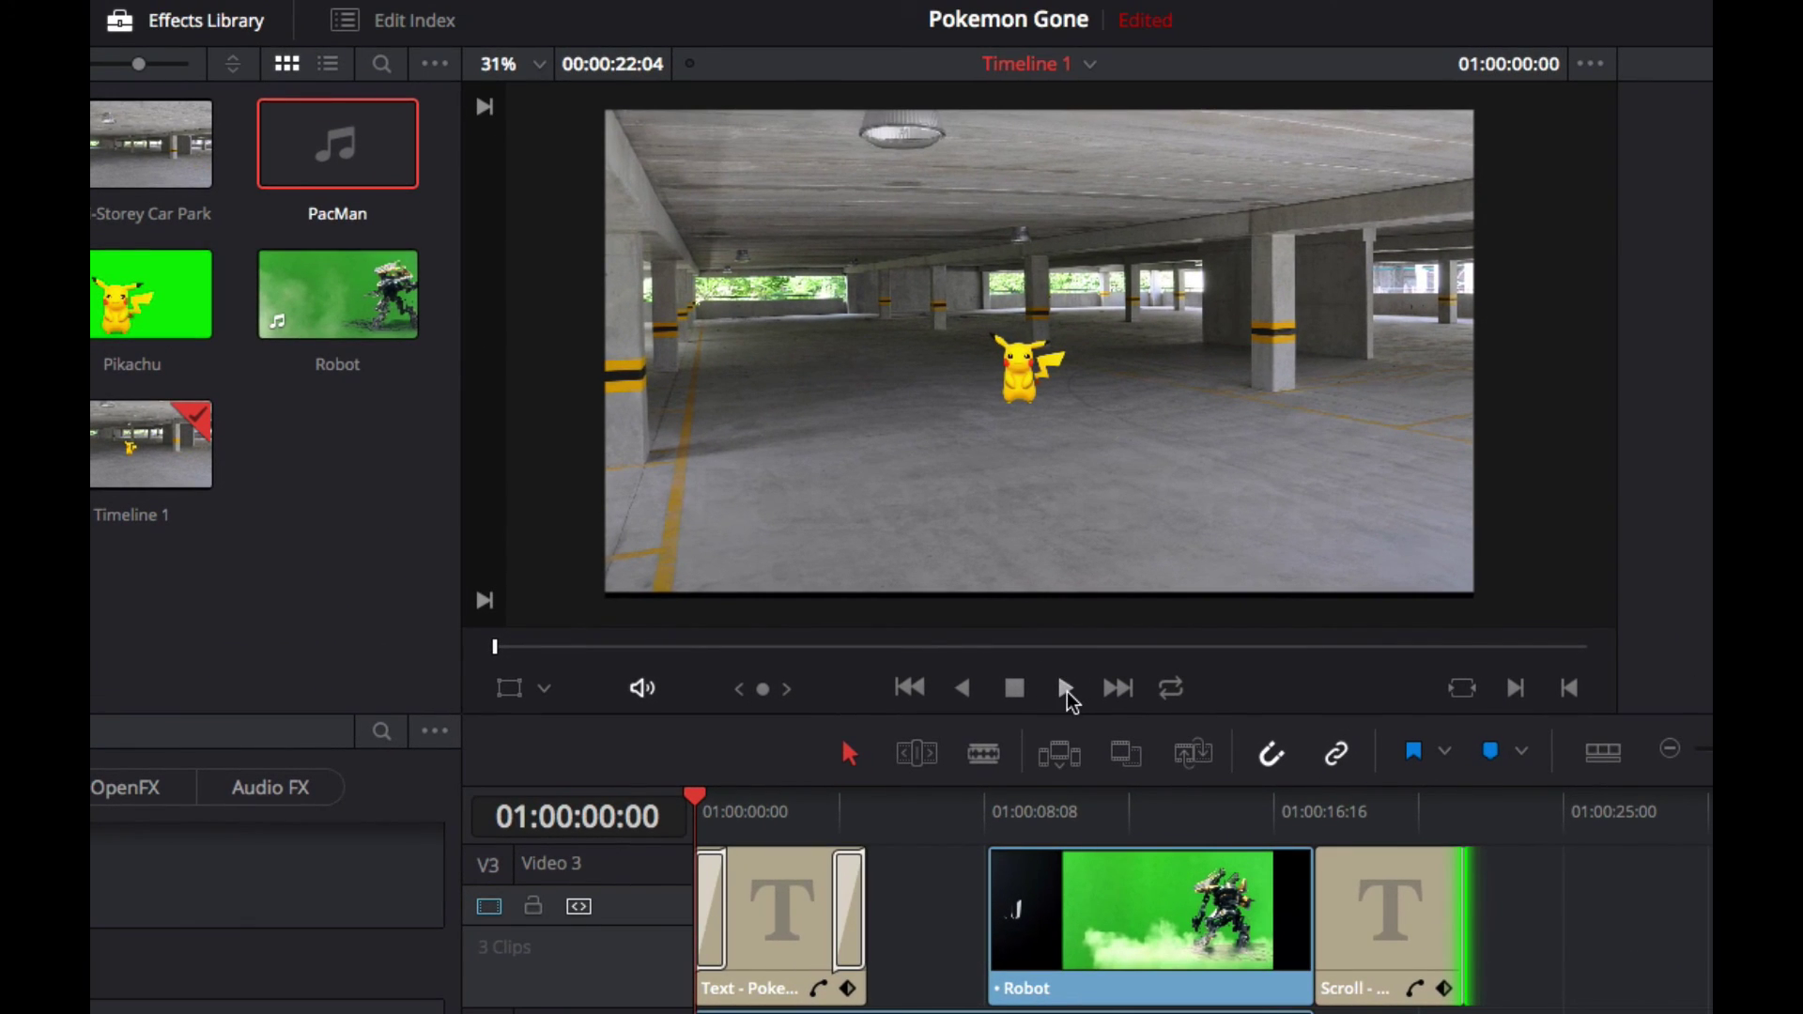
pyautogui.click(1067, 693)
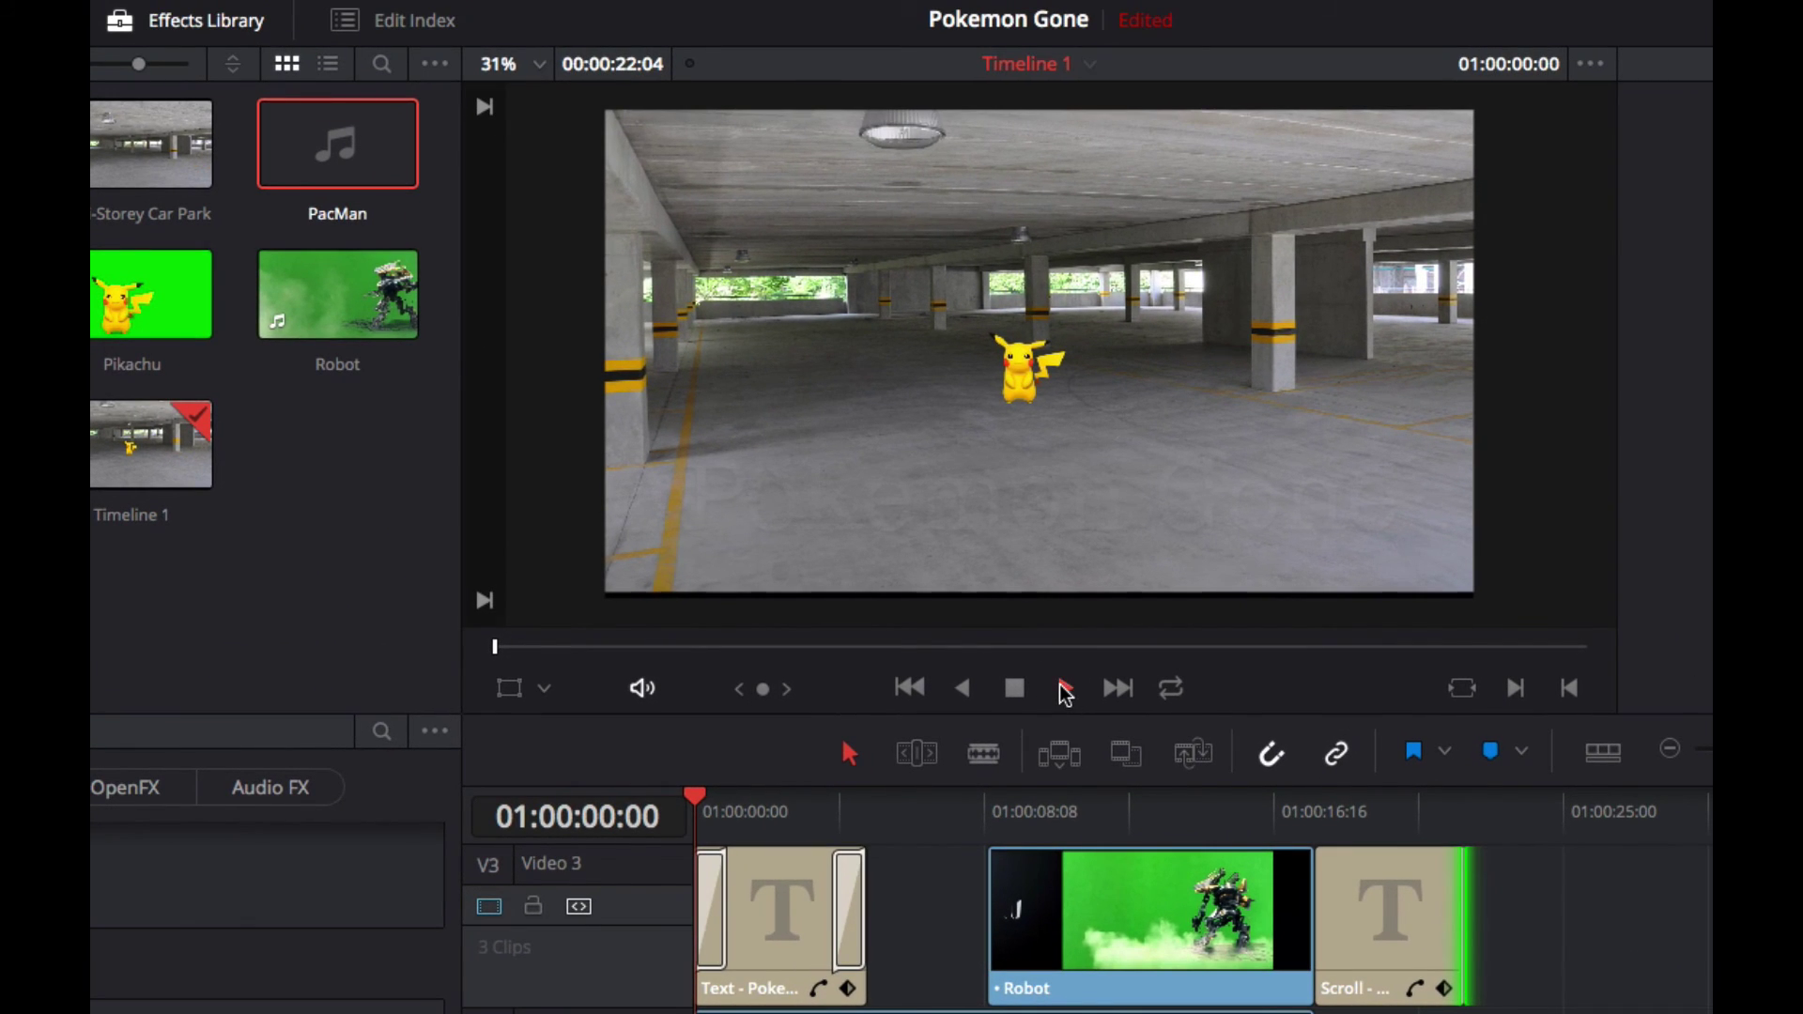